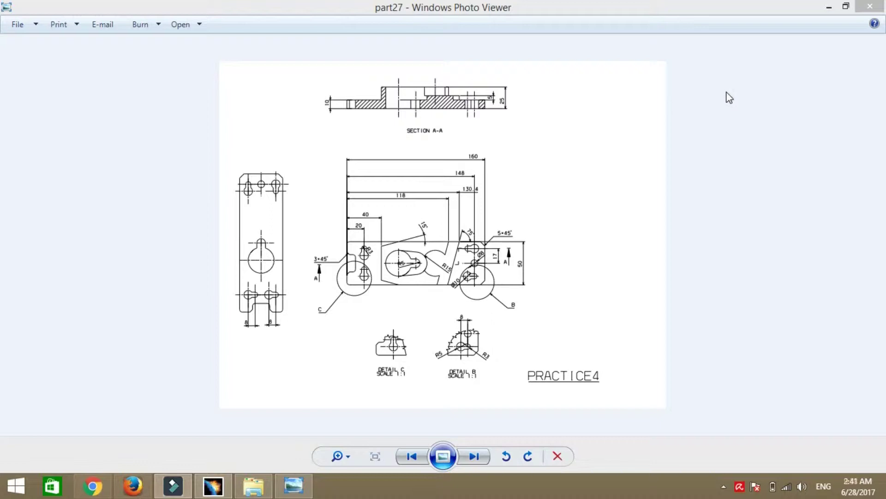
Step: Switch from the PRACTICE4 drawing in Photo Viewer back to the CATIA Part1 window
{"action": "left_click", "coordinate": [219, 494]}
Step: Start a sketch on the YZ plane and draw a rectangle around the origin
{"action": "left_click", "coordinate": [439, 232]}
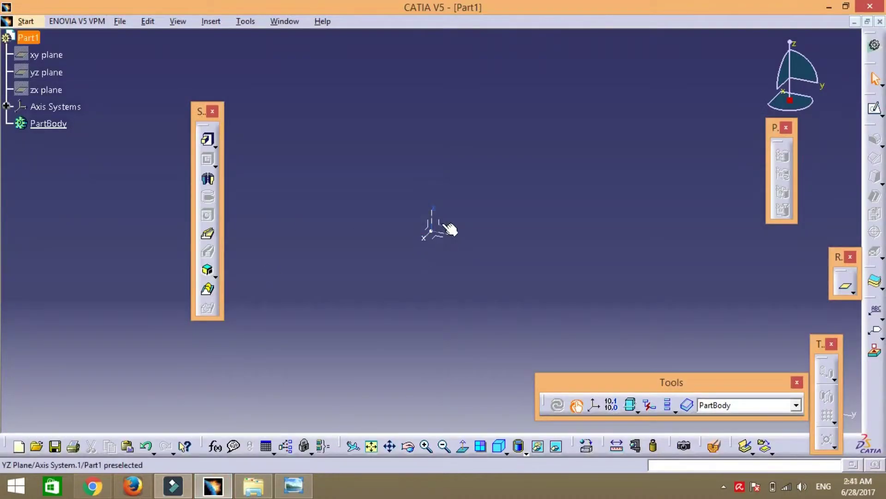
{"action": "left_click", "coordinate": [876, 111]}
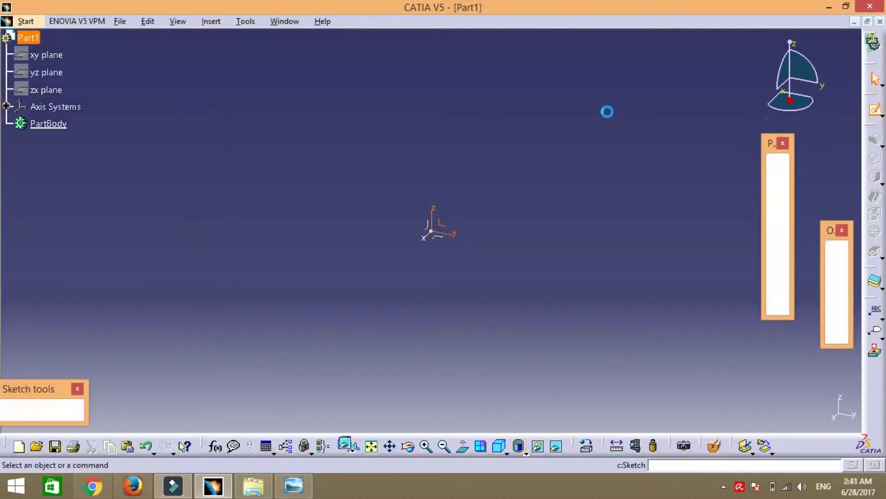
{"action": "left_click", "coordinate": [779, 190]}
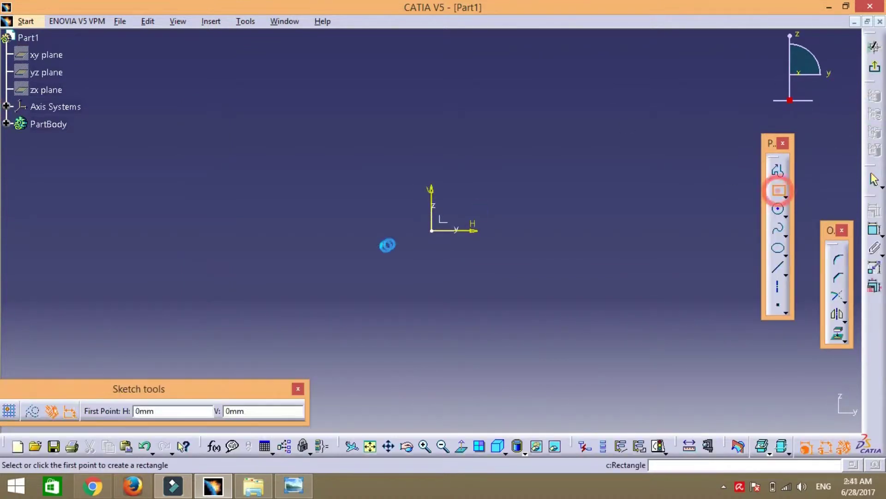
{"action": "left_click", "coordinate": [311, 198]}
{"action": "left_click", "coordinate": [558, 260]}
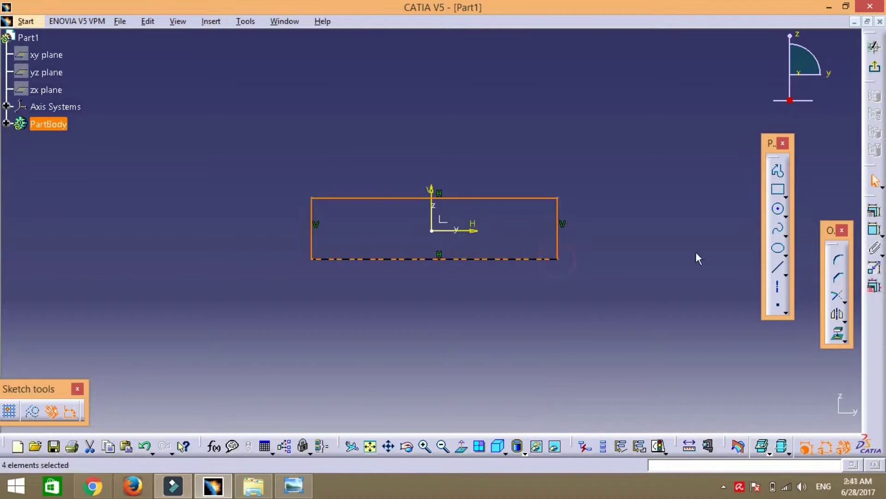
Step: Make the rectangle's left and right edges symmetric about the vertical axis
{"action": "left_click", "coordinate": [874, 230]}
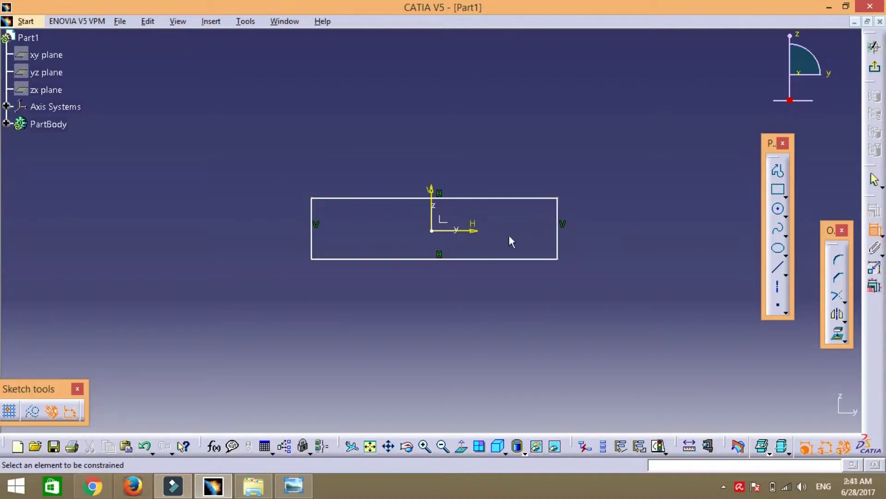
{"action": "left_click", "coordinate": [313, 218]}
{"action": "left_click", "coordinate": [558, 211]}
{"action": "right_click", "coordinate": [484, 126]}
{"action": "left_click", "coordinate": [521, 251]}
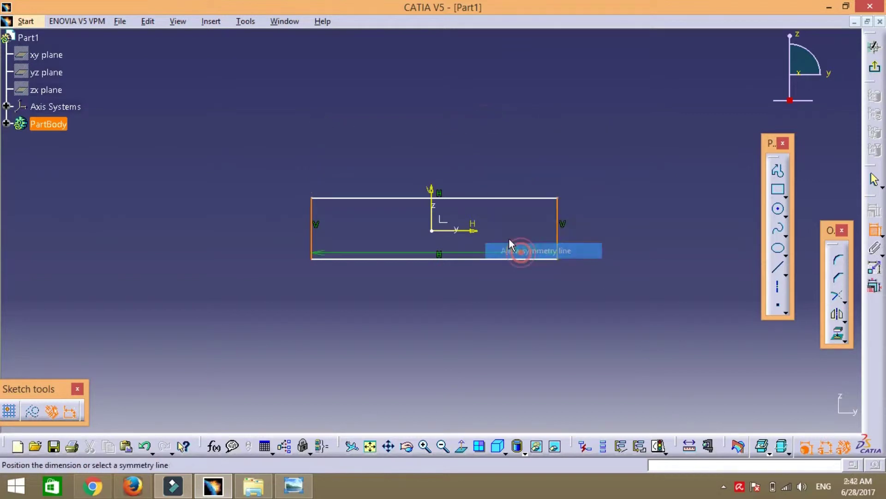
{"action": "left_click", "coordinate": [431, 210]}
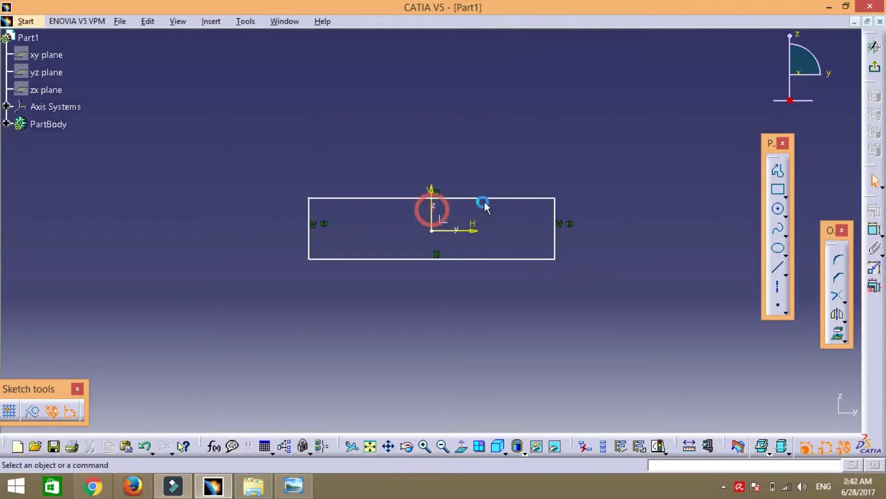
{"action": "left_click", "coordinate": [501, 197]}
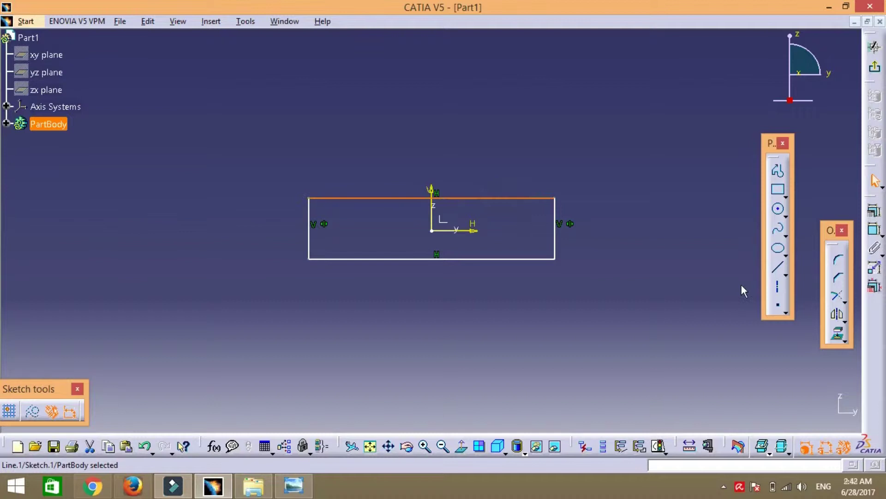
{"action": "left_click", "coordinate": [744, 334]}
{"action": "left_click_drag", "start_coordinate": [741, 333], "coordinate": [862, 211]}
Step: Make the rectangle's top and bottom edges symmetric about the horizontal axis
{"action": "left_click", "coordinate": [875, 230]}
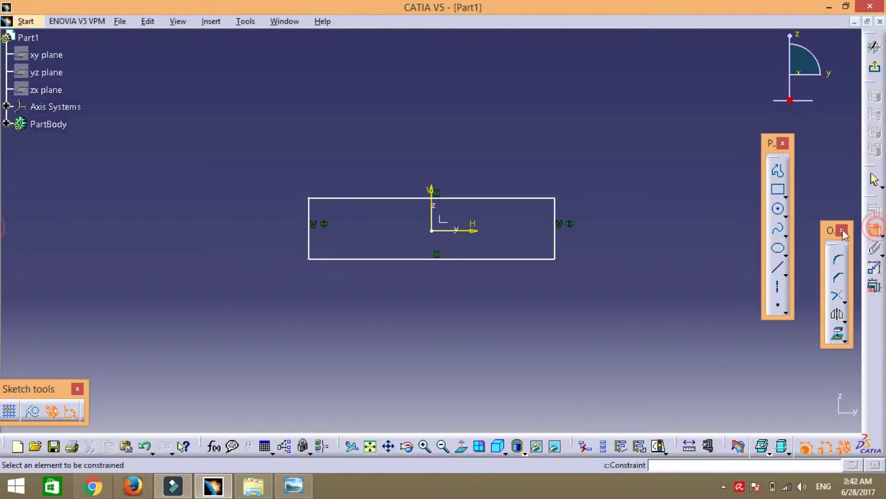
{"action": "left_click", "coordinate": [503, 197]}
{"action": "left_click", "coordinate": [527, 259]}
{"action": "right_click", "coordinate": [620, 225]}
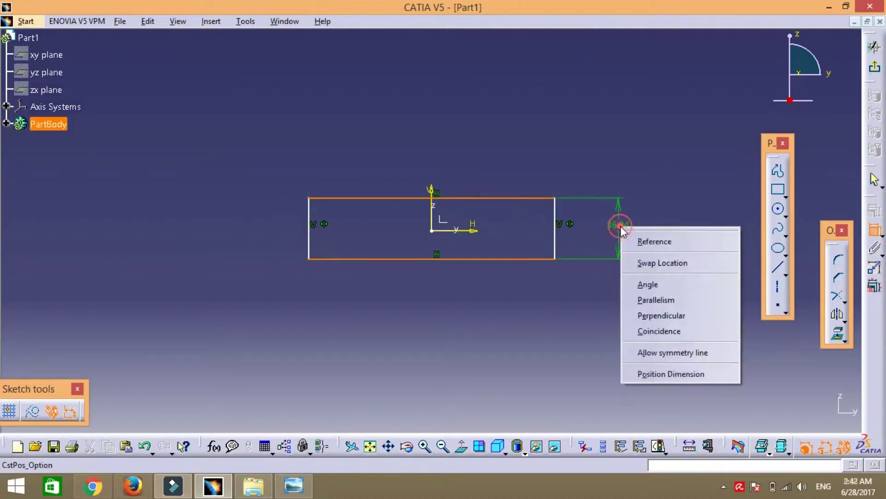
{"action": "left_click", "coordinate": [648, 352]}
{"action": "left_click", "coordinate": [476, 231]}
{"action": "left_click", "coordinate": [559, 226]}
Step: Dimension the rectangle to 160 wide and 50 high
{"action": "left_click", "coordinate": [519, 200]}
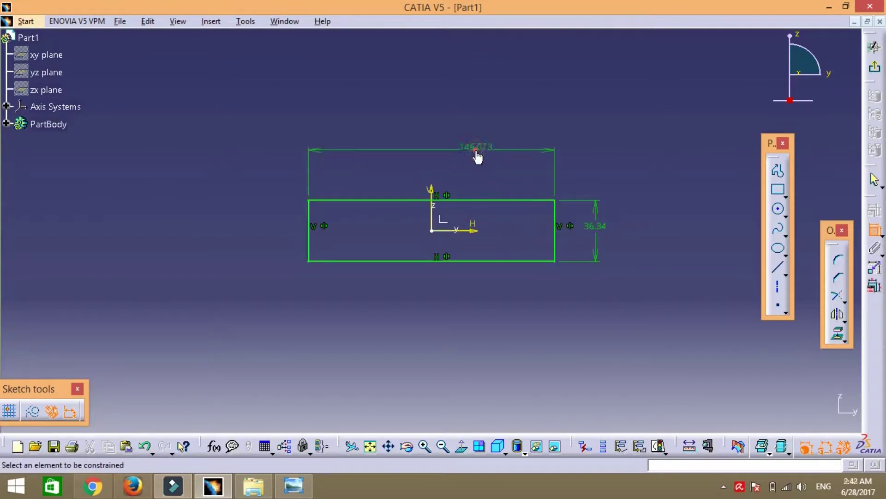
{"action": "left_click", "coordinate": [476, 146]}
{"action": "double_click", "coordinate": [476, 147]}
{"action": "type", "text": "0mm"}
{"action": "key", "text": "Return"}
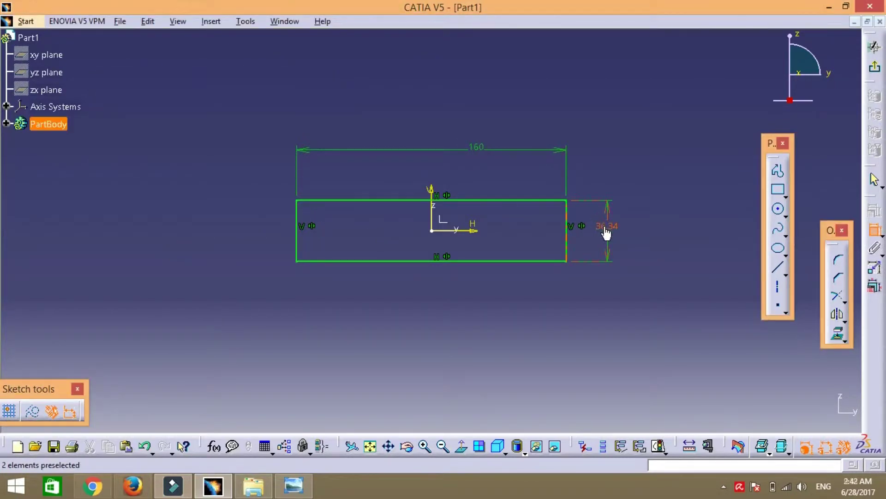
{"action": "double_click", "coordinate": [607, 227]}
{"action": "type", "text": "50"}
{"action": "key", "text": "Return"}
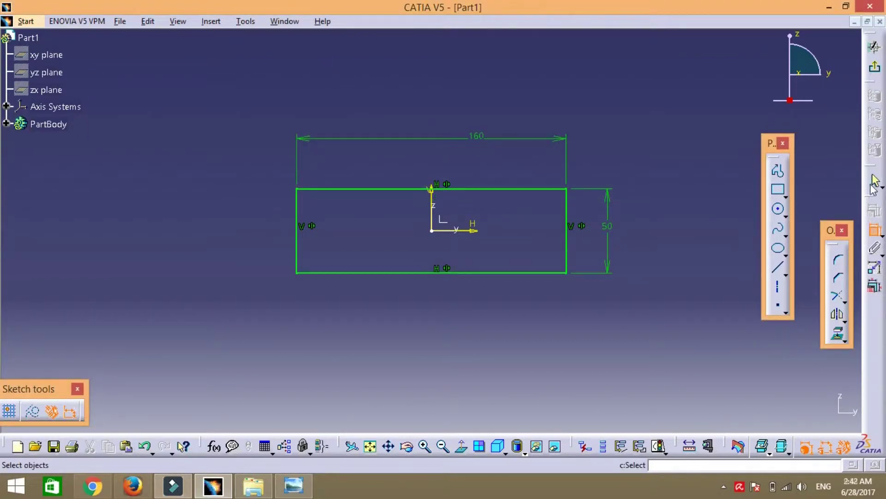
Step: Exit the sketch and pad it 5 mm with mirrored extent
{"action": "left_click", "coordinate": [873, 47]}
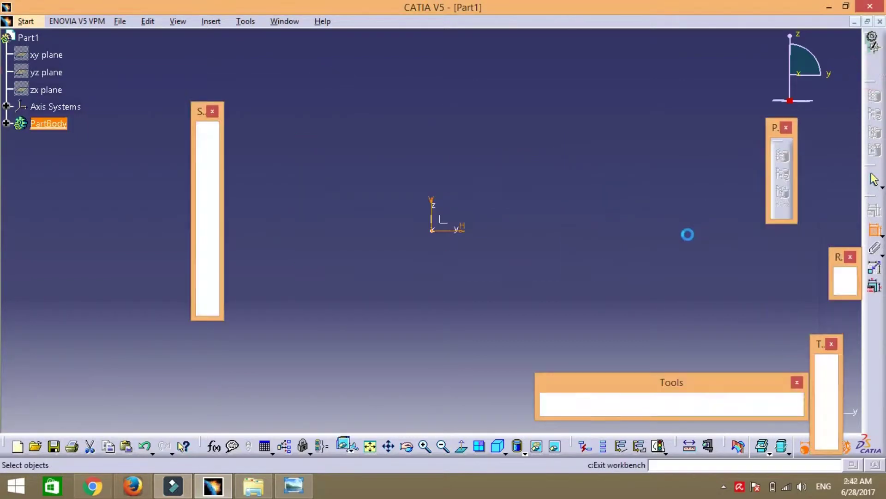
{"action": "left_click", "coordinate": [208, 139]}
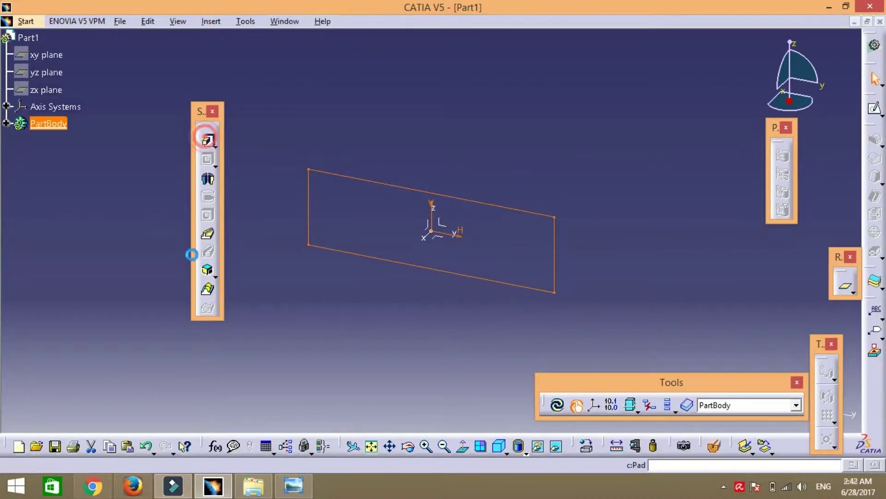
{"action": "left_click", "coordinate": [170, 179]}
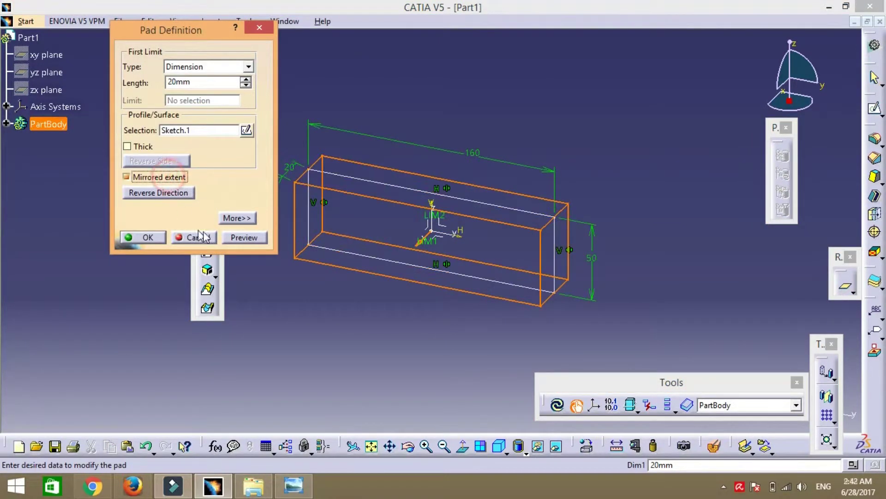
{"action": "double_click", "coordinate": [203, 82]}
{"action": "type", "text": "5"}
{"action": "key", "text": "Return"}
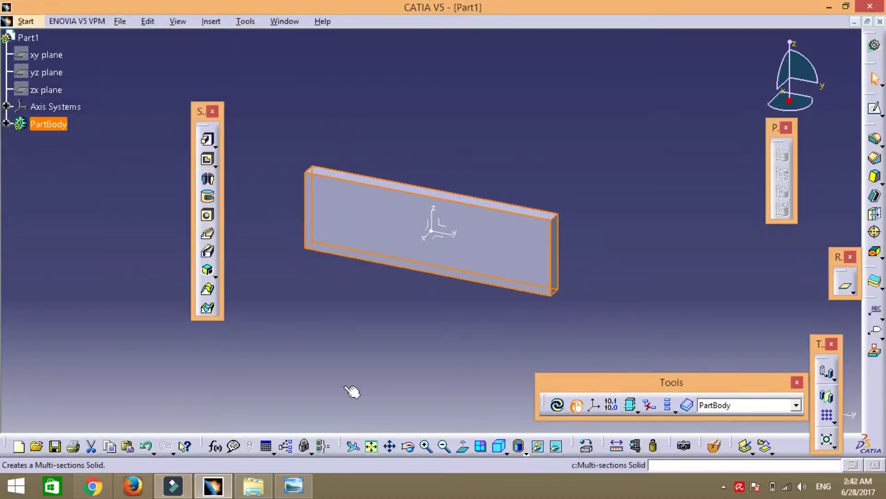
Step: Glance at the PRACTICE4 drawing and return to CATIA
{"action": "left_click", "coordinate": [346, 386]}
{"action": "left_click", "coordinate": [294, 485]}
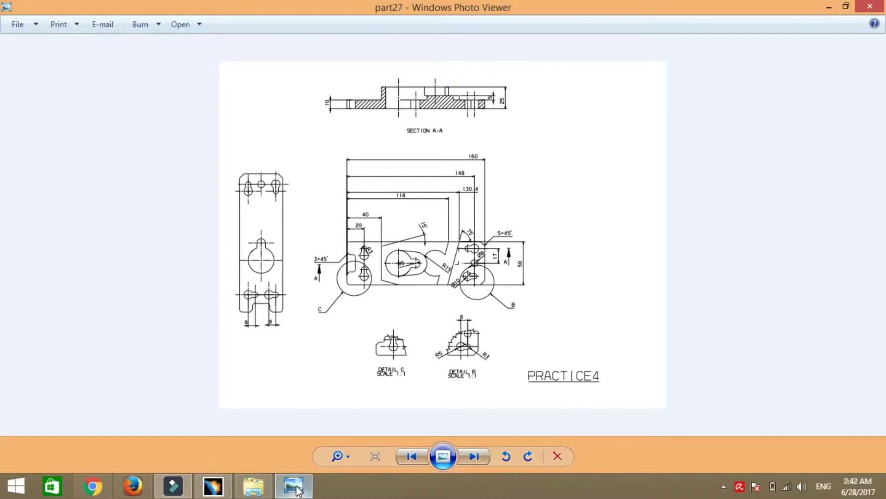
{"action": "left_click", "coordinate": [213, 486]}
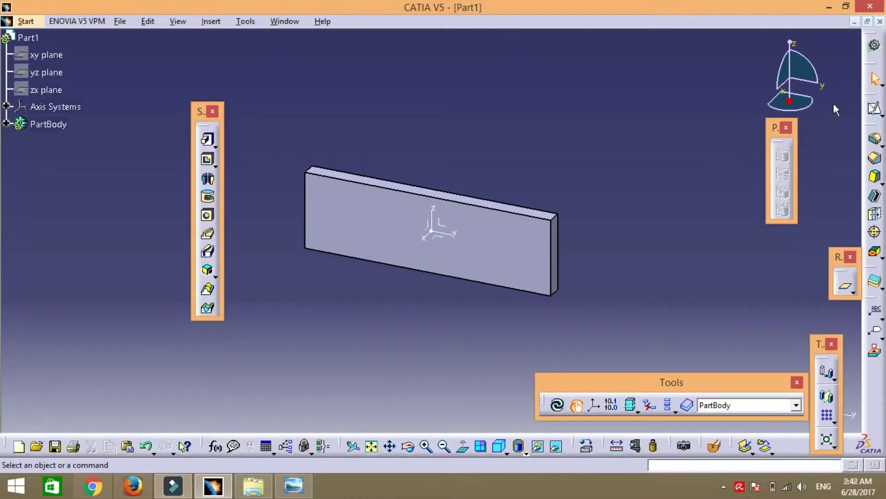
Step: Chamfer the plate's four corner edges at 5 mm by 45°
{"action": "left_click", "coordinate": [874, 159]}
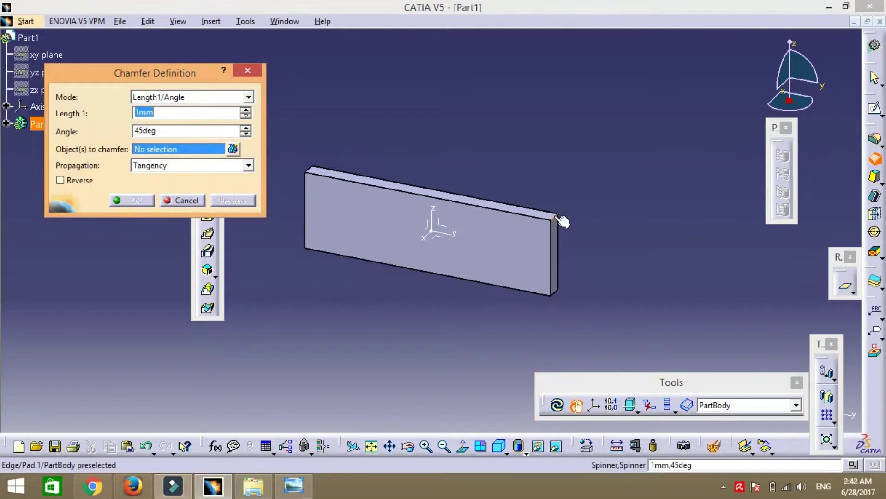
{"action": "left_click", "coordinate": [556, 216]}
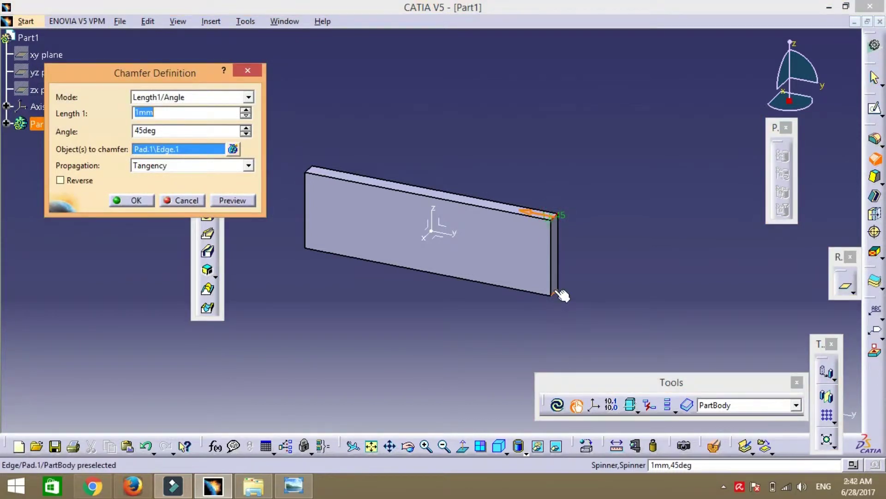
{"action": "left_click", "coordinate": [556, 291]}
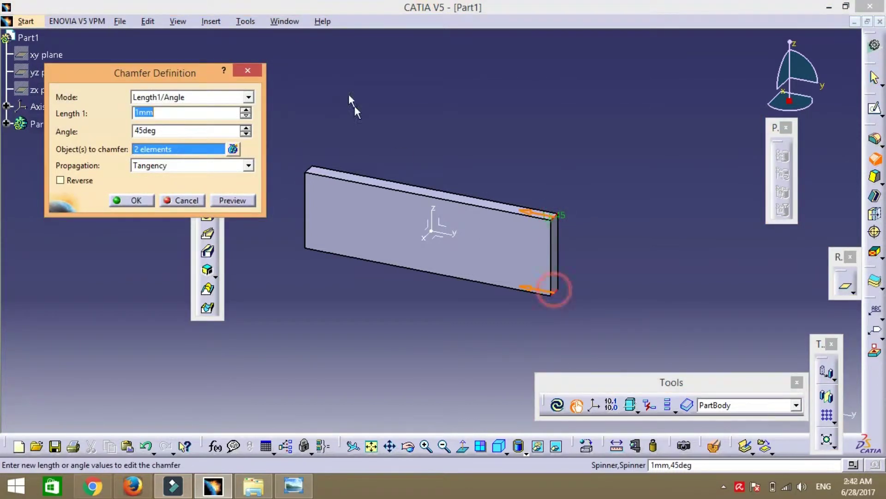
{"action": "left_click", "coordinate": [310, 168]}
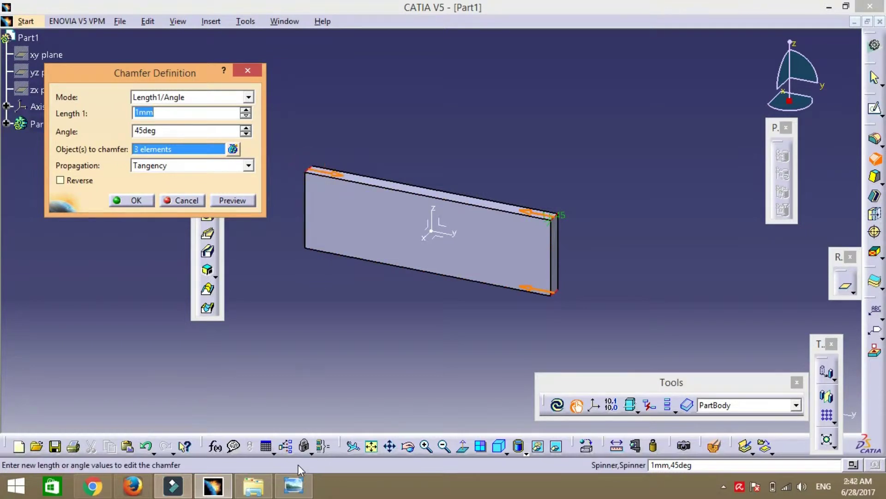
{"action": "left_click", "coordinate": [408, 446]}
{"action": "left_click_drag", "start_coordinate": [283, 352], "coordinate": [467, 237]}
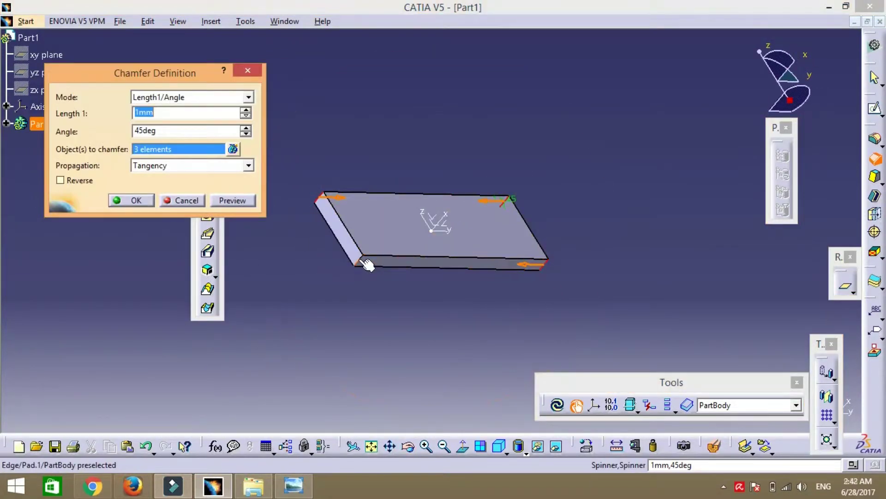
{"action": "left_click", "coordinate": [363, 262]}
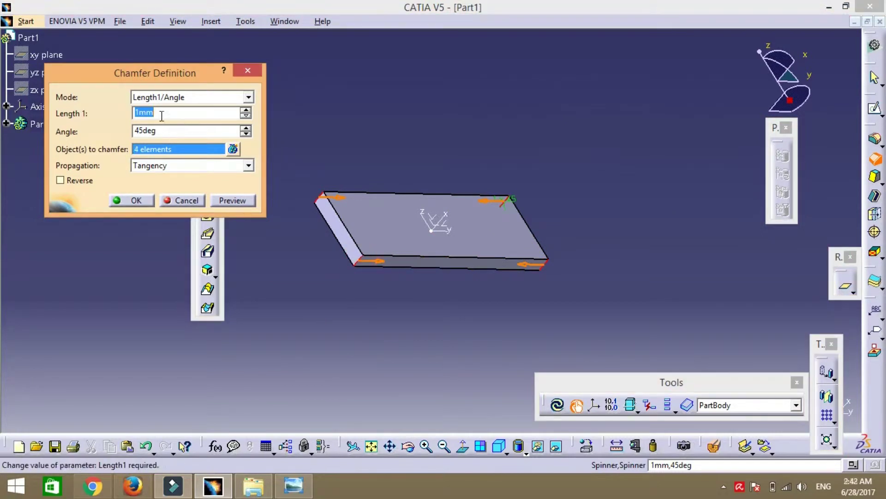
{"action": "type", "text": "5"}
{"action": "left_click", "coordinate": [220, 201]}
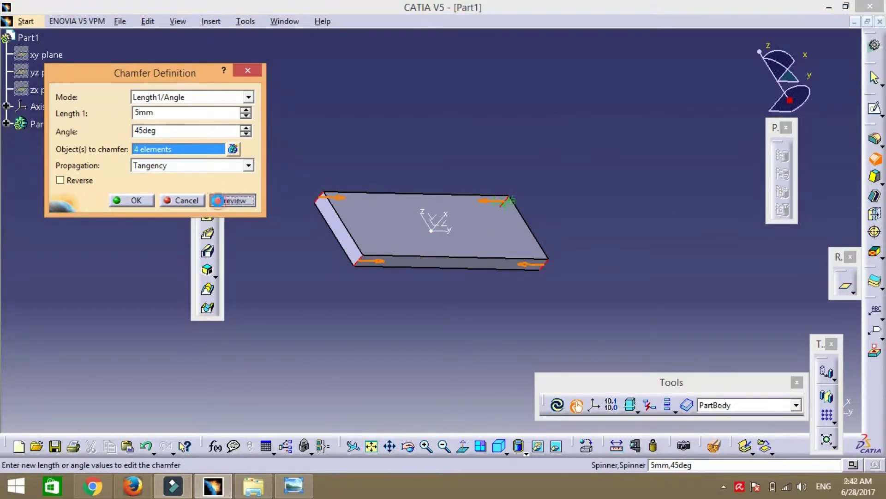
{"action": "left_click", "coordinate": [154, 422]}
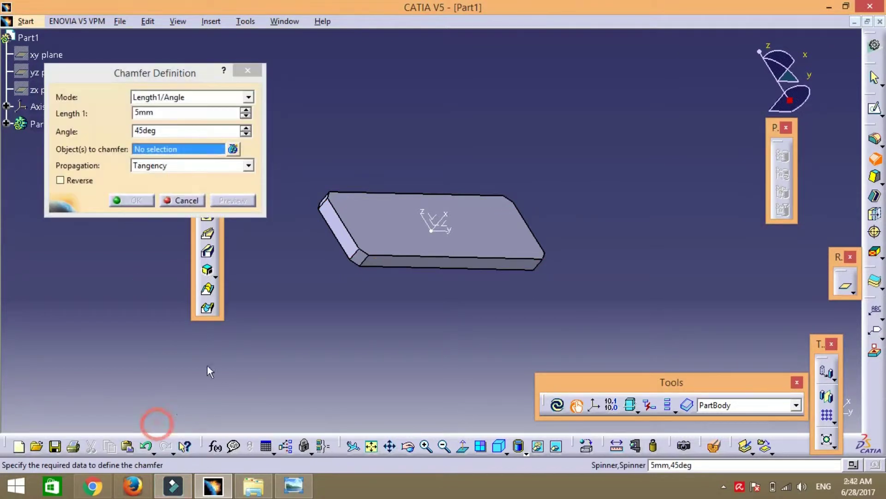
{"action": "left_click", "coordinate": [185, 199]}
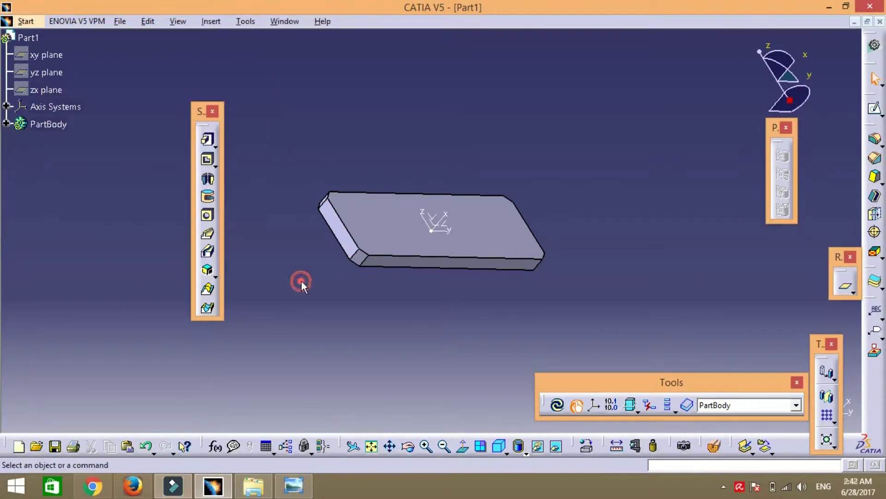
{"action": "left_click", "coordinate": [495, 228]}
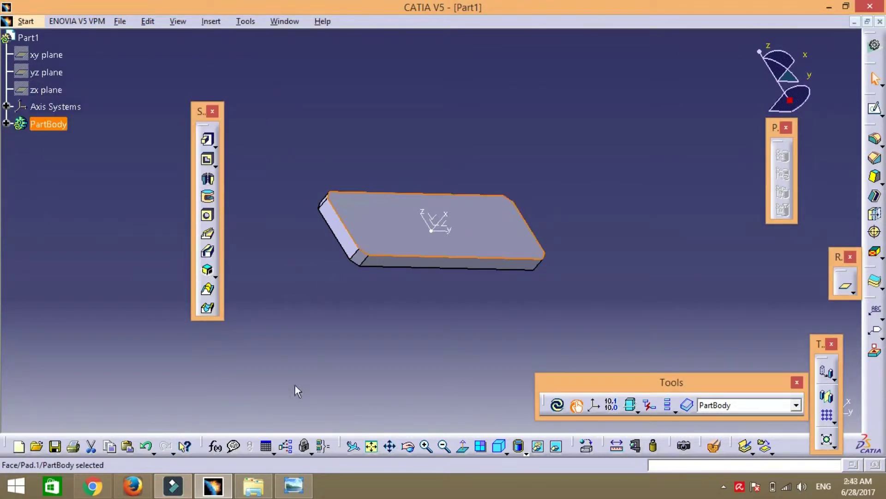
Step: Review the PRACTICE4 drawing, then start a new sketch on the plate's top face
{"action": "left_click", "coordinate": [295, 489]}
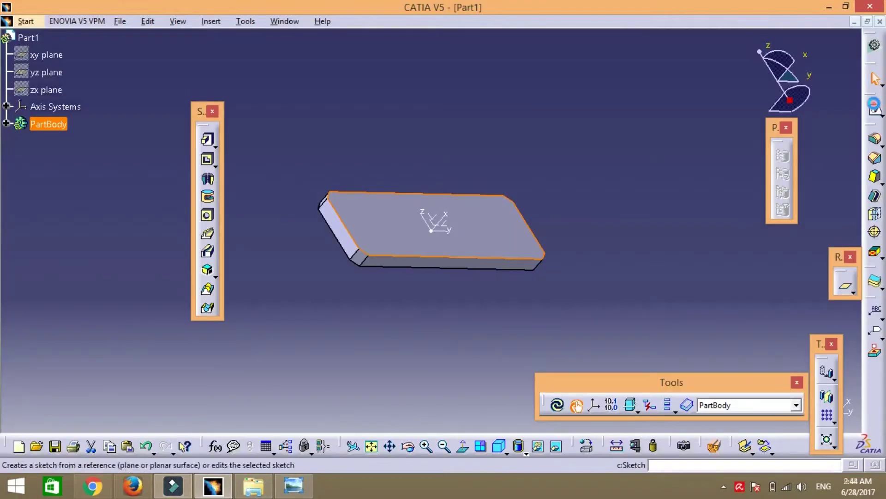
{"action": "left_click", "coordinate": [878, 102]}
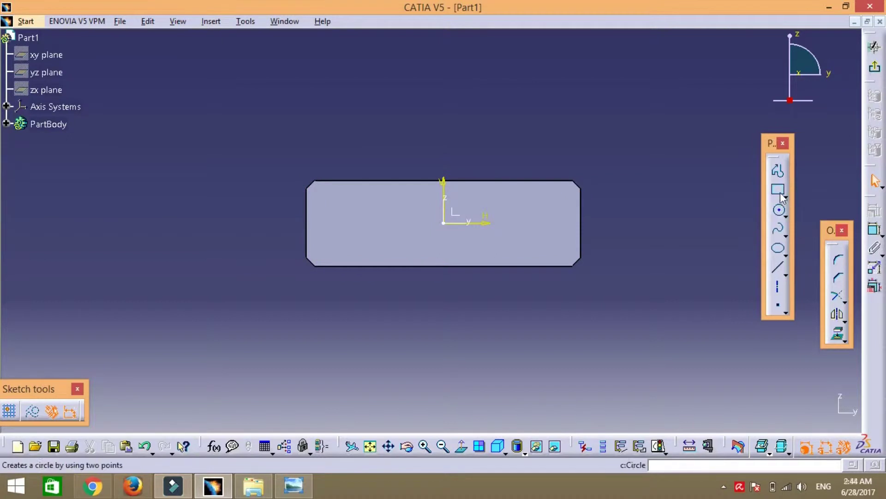
Step: Project the four pad edges into the sketch as construction lines
{"action": "left_click", "coordinate": [777, 170]}
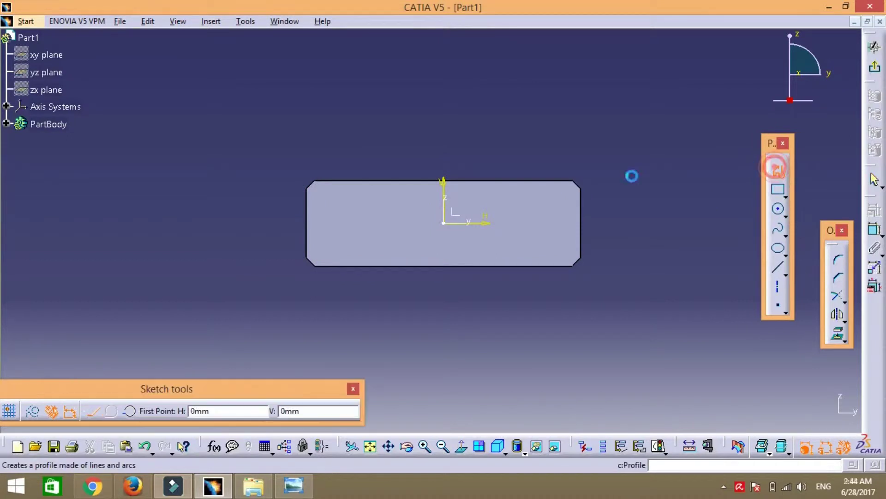
{"action": "left_click", "coordinate": [358, 188]}
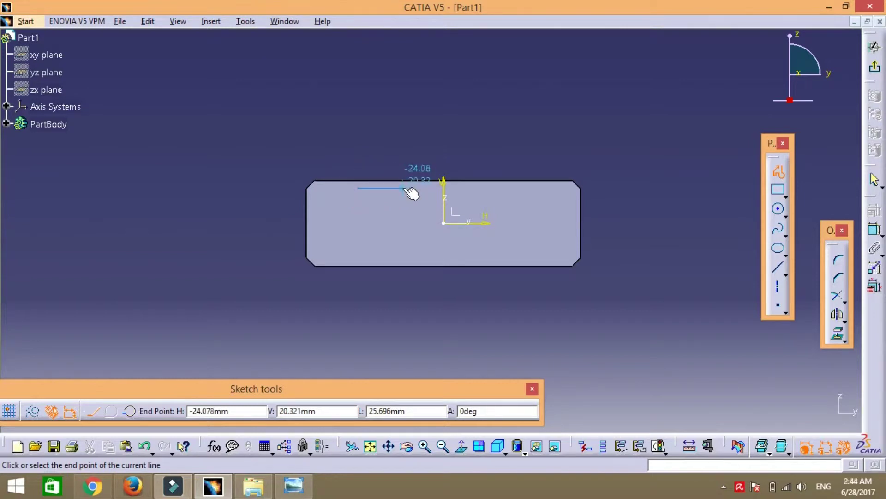
{"action": "key", "text": "Escape"}
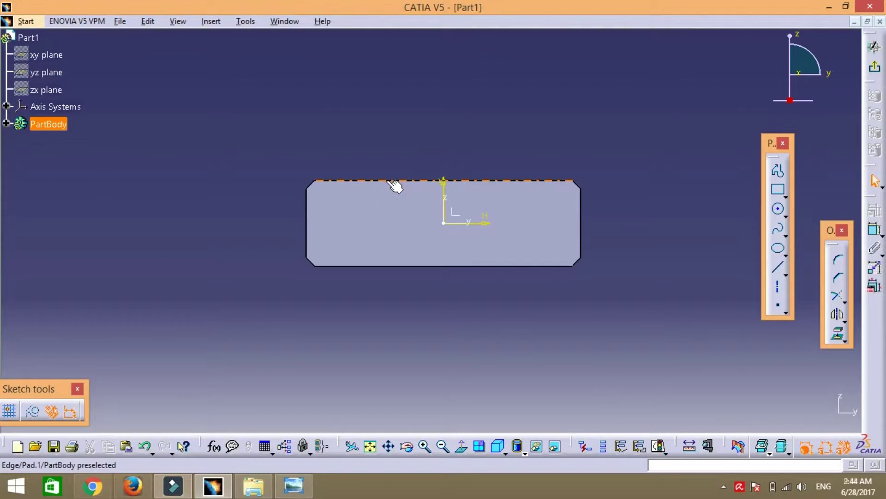
{"action": "left_click", "coordinate": [306, 223], "text": "ctrl"}
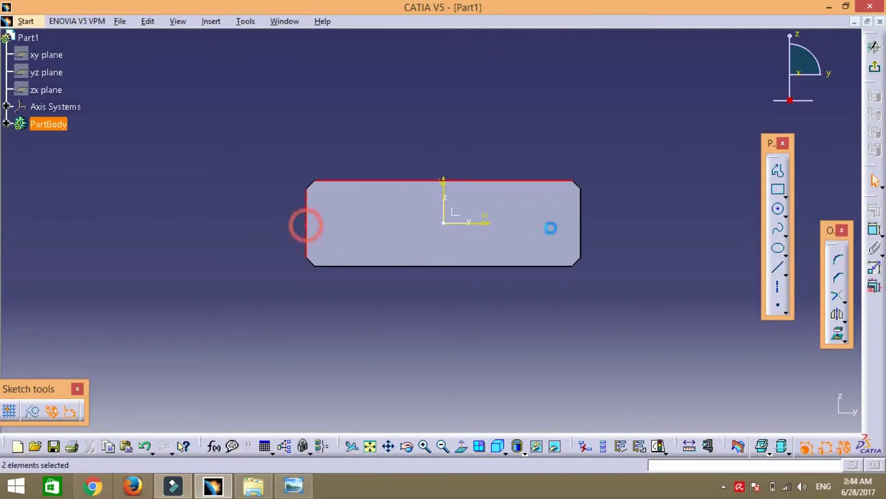
{"action": "left_click", "coordinate": [581, 228], "text": "ctrl"}
{"action": "left_click", "coordinate": [504, 266], "text": "ctrl"}
{"action": "left_click", "coordinate": [837, 333]}
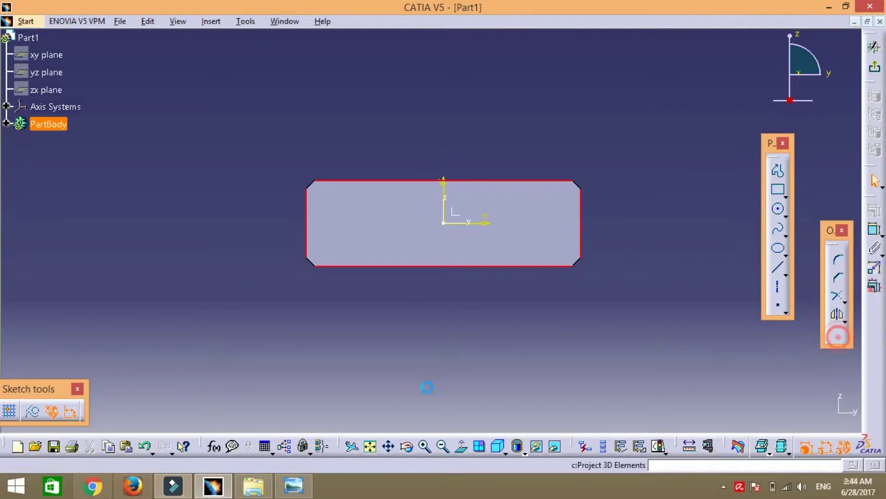
{"action": "left_click", "coordinate": [34, 412]}
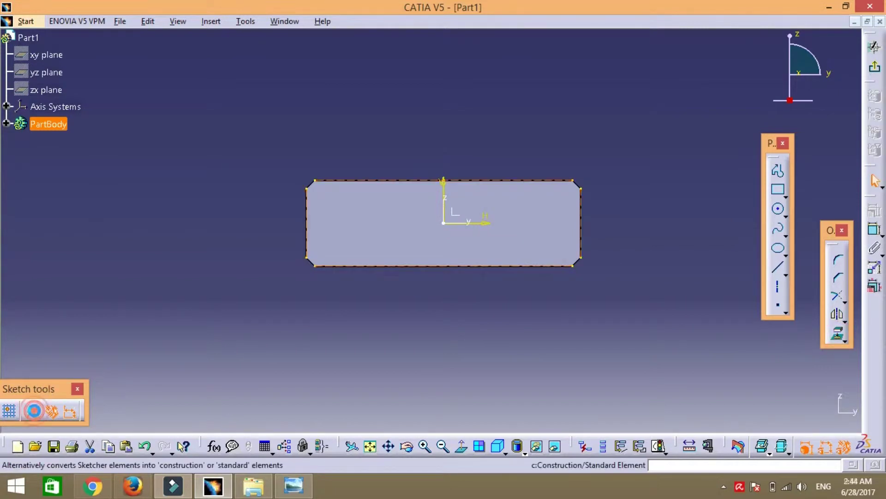
{"action": "left_click", "coordinate": [386, 346]}
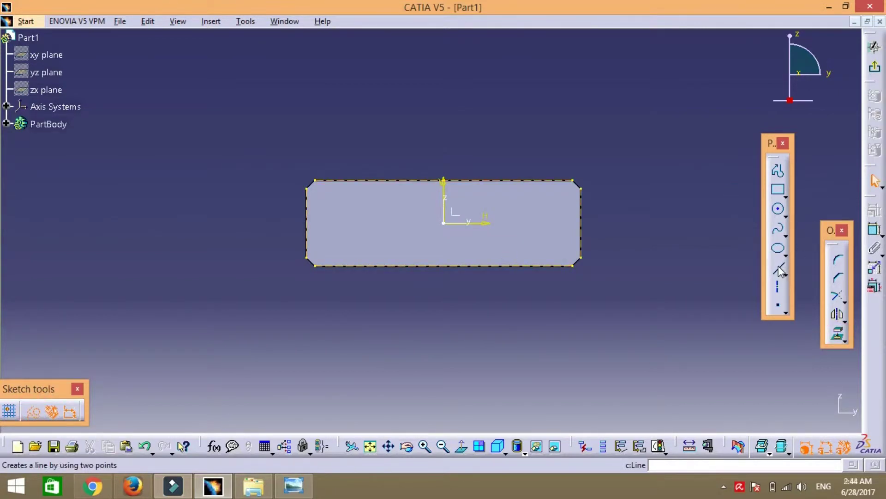
Step: Draw a closed line profile with slanted top-left and right sides inside the outline
{"action": "left_click", "coordinate": [778, 171]}
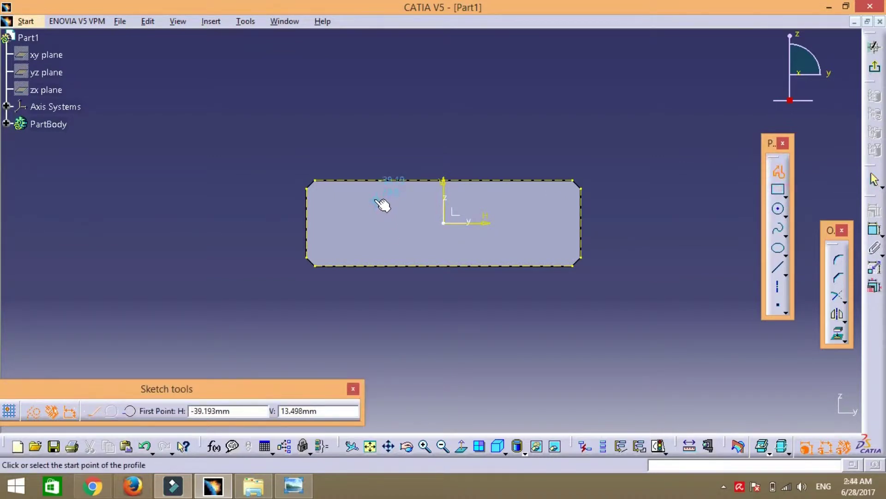
{"action": "left_click", "coordinate": [361, 189]}
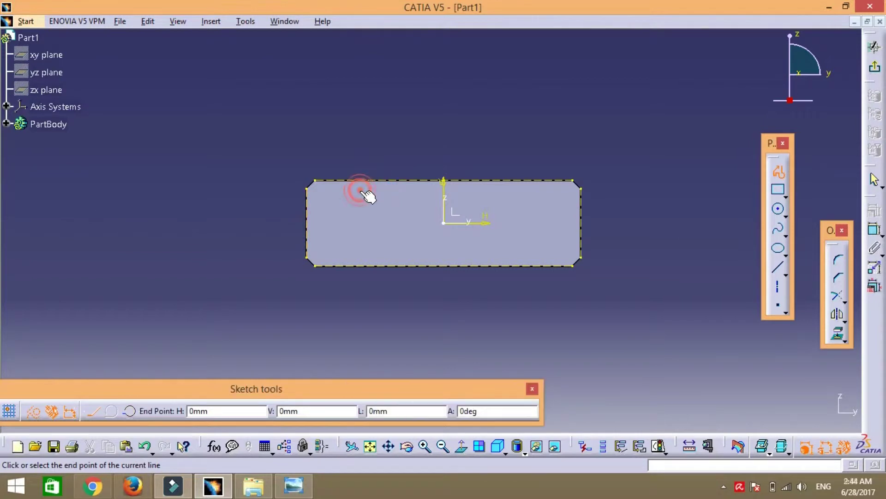
{"action": "left_click", "coordinate": [413, 180]}
{"action": "left_click", "coordinate": [504, 179]}
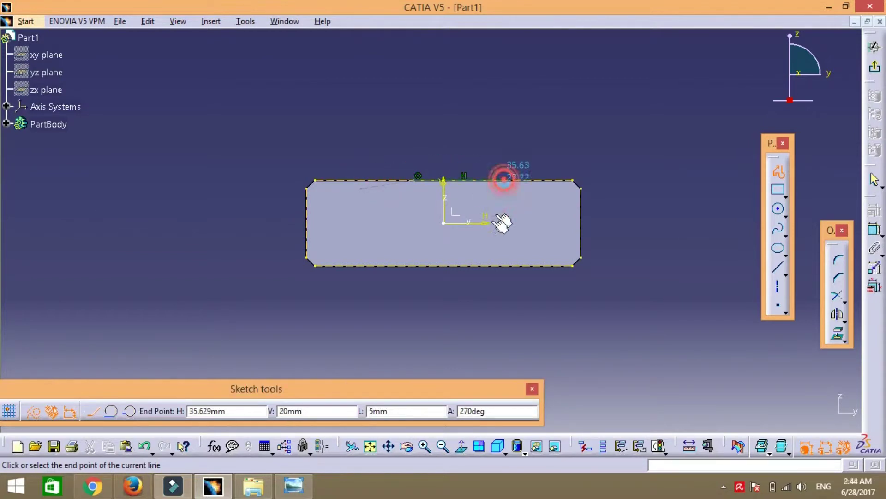
{"action": "left_click", "coordinate": [480, 263]}
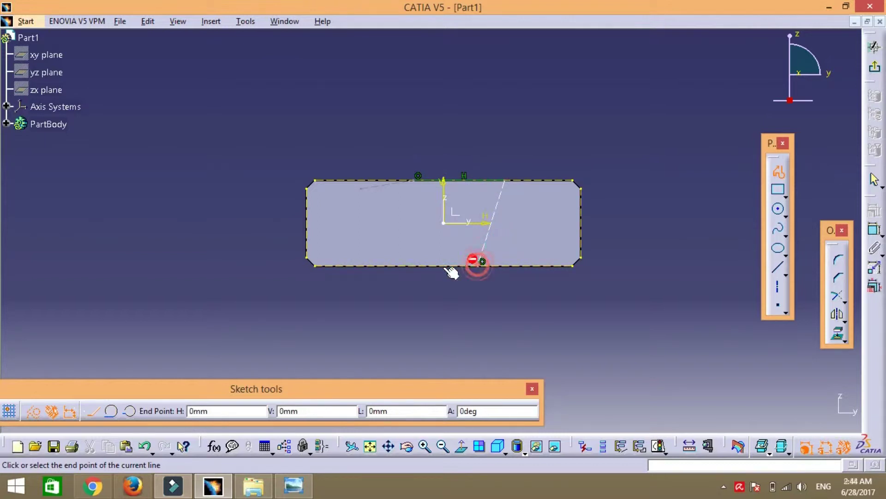
{"action": "left_click", "coordinate": [361, 266]}
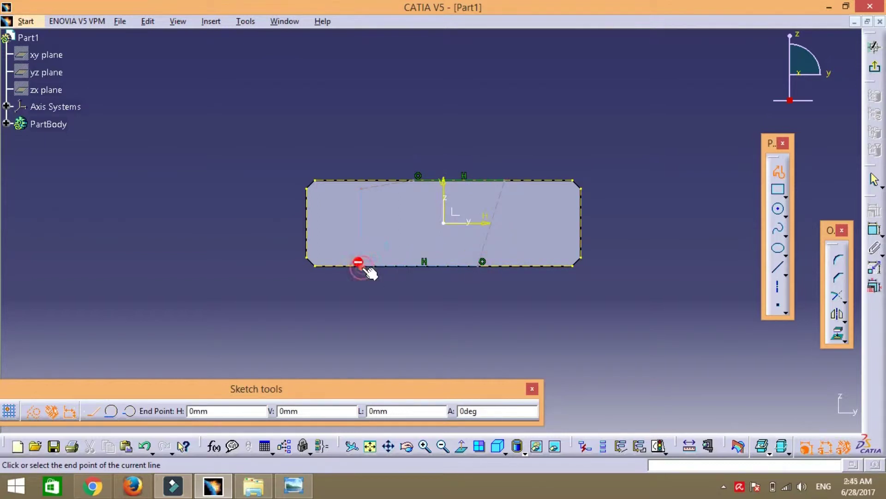
{"action": "left_click", "coordinate": [361, 189]}
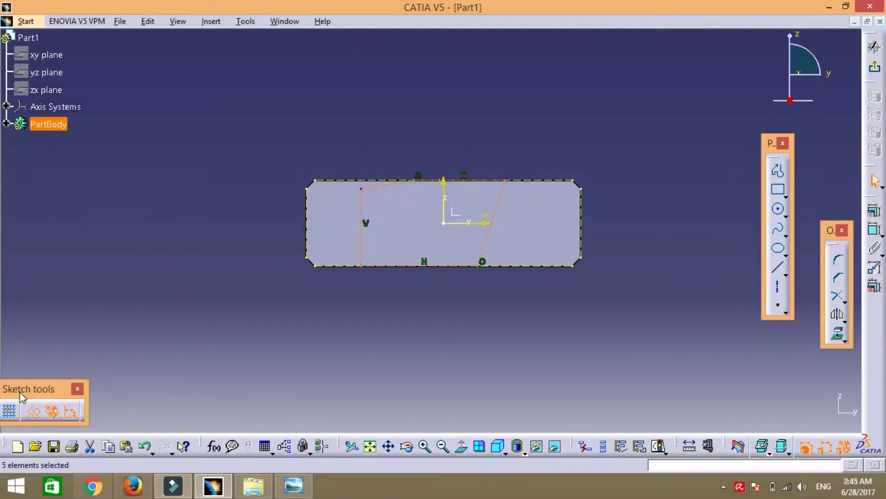
{"action": "left_click", "coordinate": [33, 410]}
{"action": "left_click", "coordinate": [619, 265]}
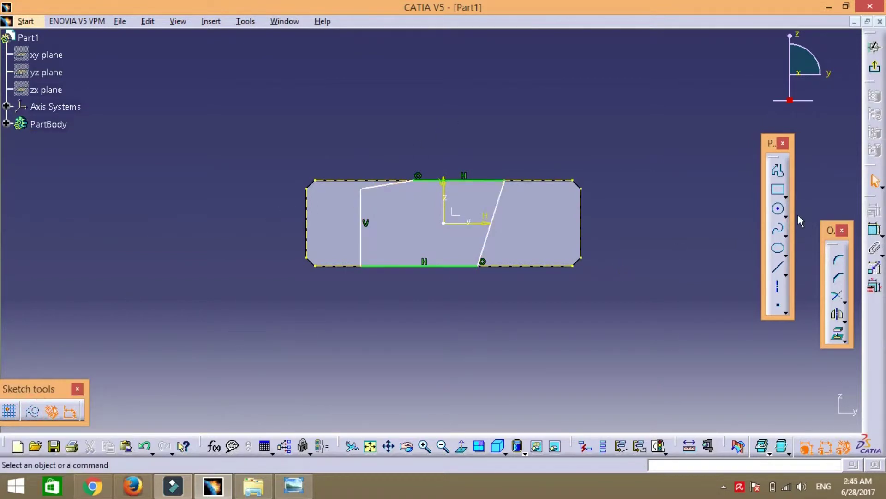
Step: Dimension the left vertical line from the pad edge and set the top-left slant to 15°
{"action": "left_click", "coordinate": [875, 229]}
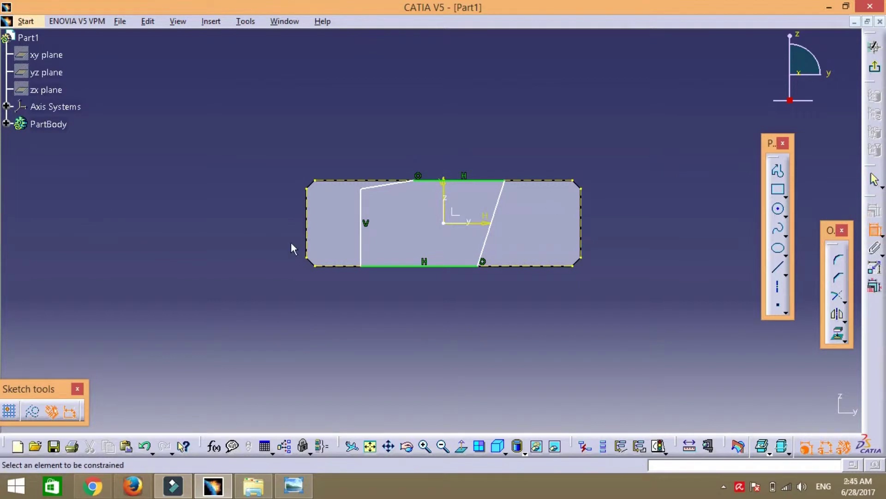
{"action": "left_click", "coordinate": [306, 213]}
{"action": "left_click", "coordinate": [363, 216]}
{"action": "left_click", "coordinate": [208, 199]}
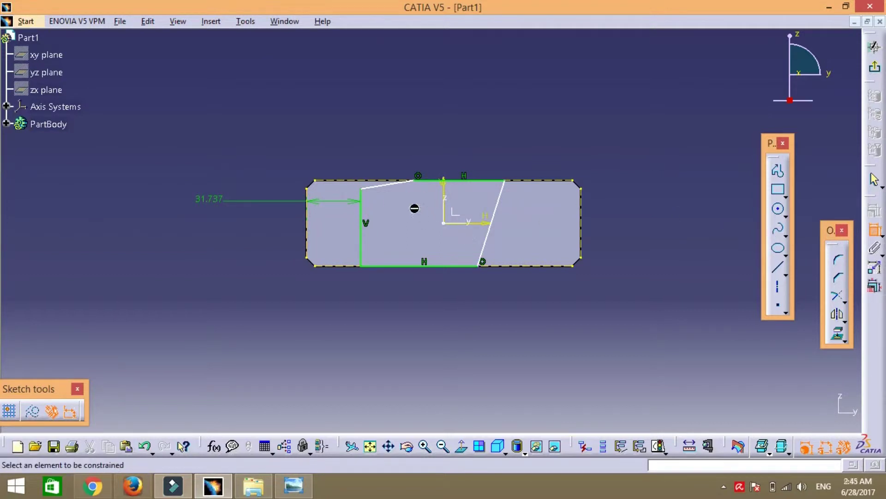
{"action": "left_click", "coordinate": [380, 188]}
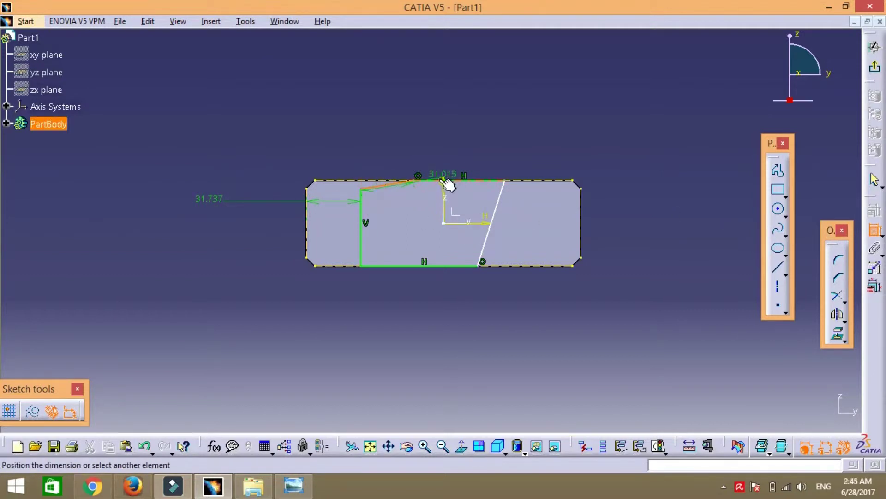
{"action": "left_click", "coordinate": [443, 181]}
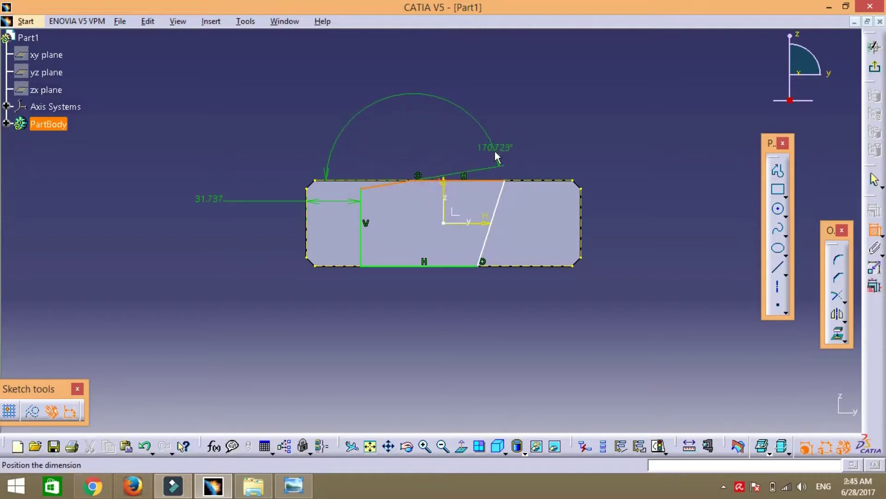
{"action": "left_click", "coordinate": [510, 174]}
{"action": "double_click", "coordinate": [510, 169]}
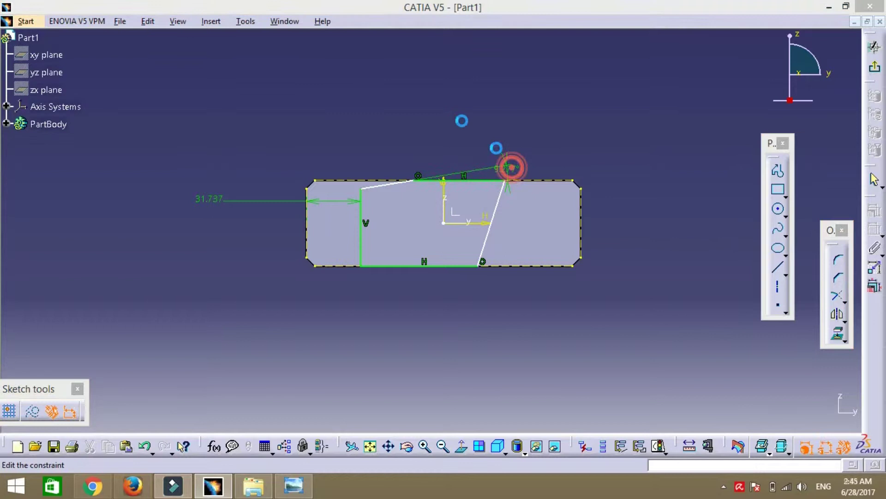
{"action": "type", "text": "15"}
{"action": "key", "text": "Return"}
{"action": "key", "text": "Return"}
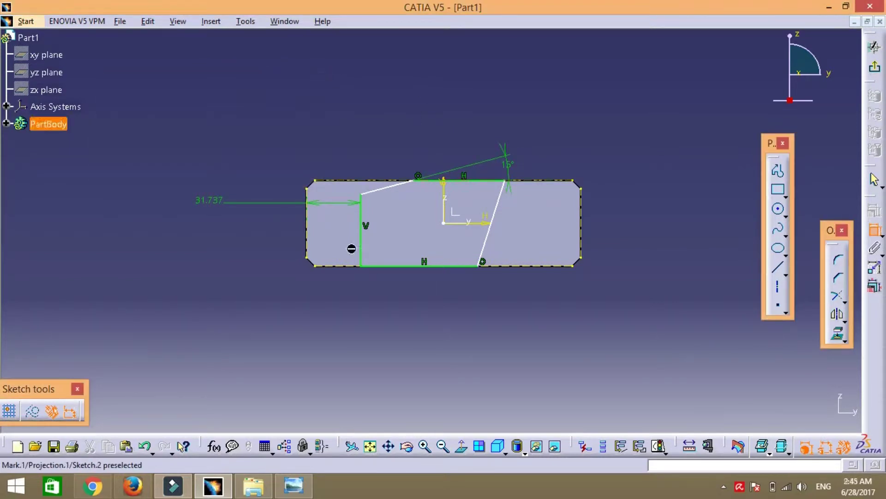
Step: Set the left-edge distance to 40 mm and check the PRACTICE4 drawing
{"action": "double_click", "coordinate": [218, 200]}
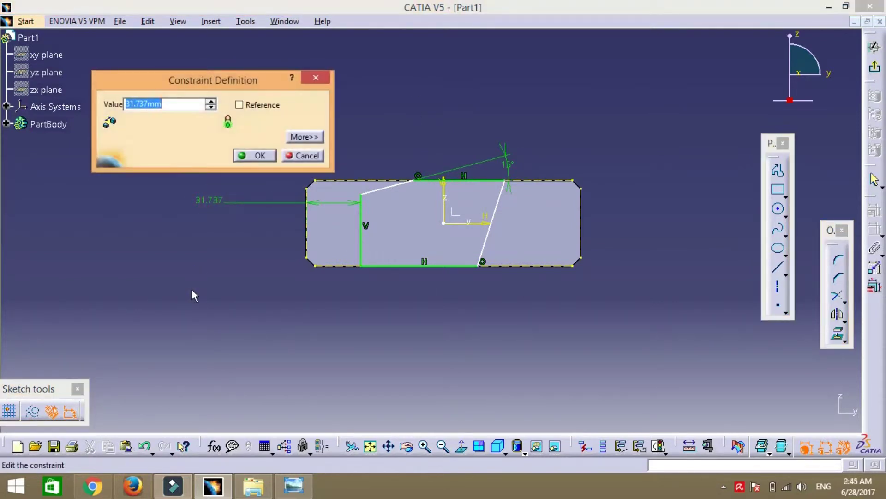
{"action": "key", "text": "Return"}
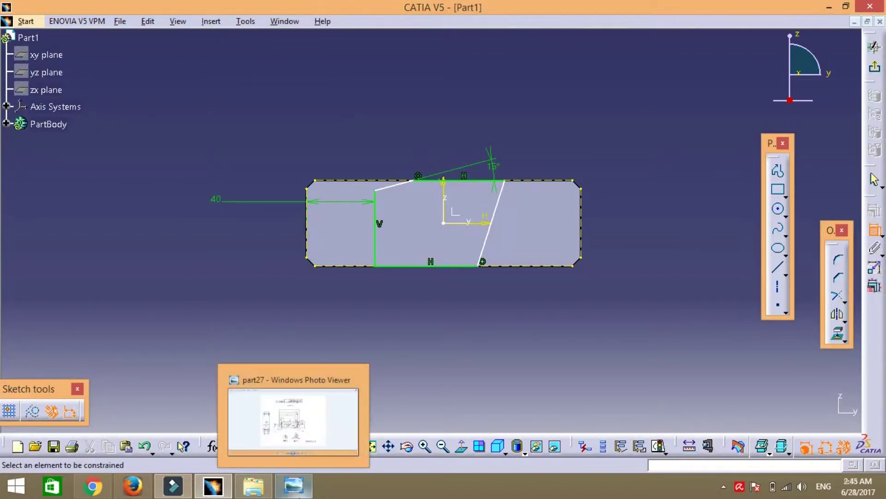
{"action": "left_click", "coordinate": [295, 489]}
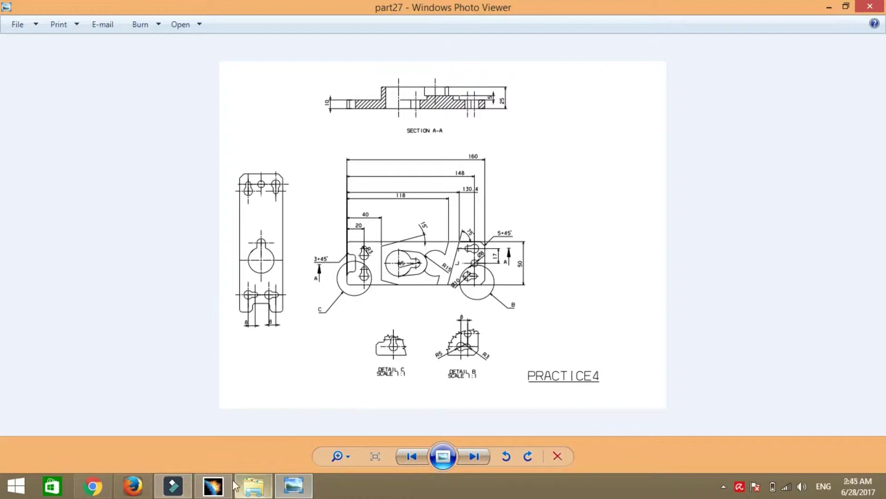
Step: Add an angle dimension on the right slanted line, then delete the unwanted 17.611° angle
{"action": "left_click", "coordinate": [213, 486]}
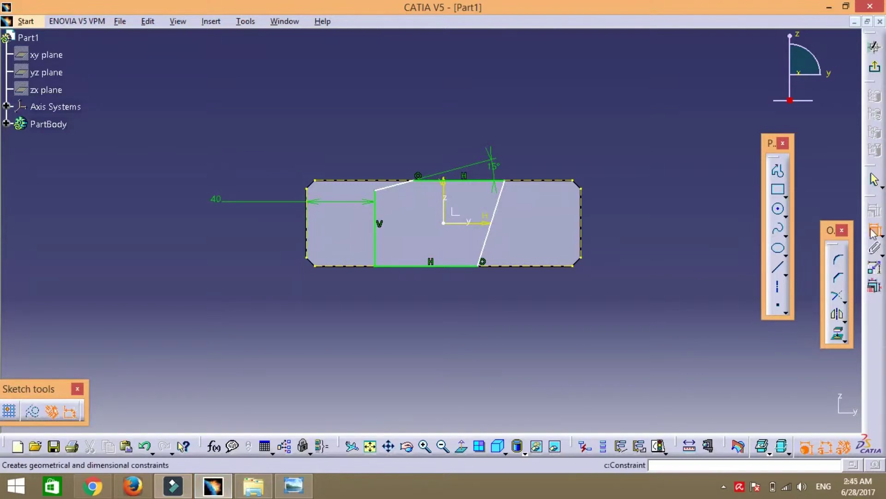
{"action": "left_click", "coordinate": [496, 208]}
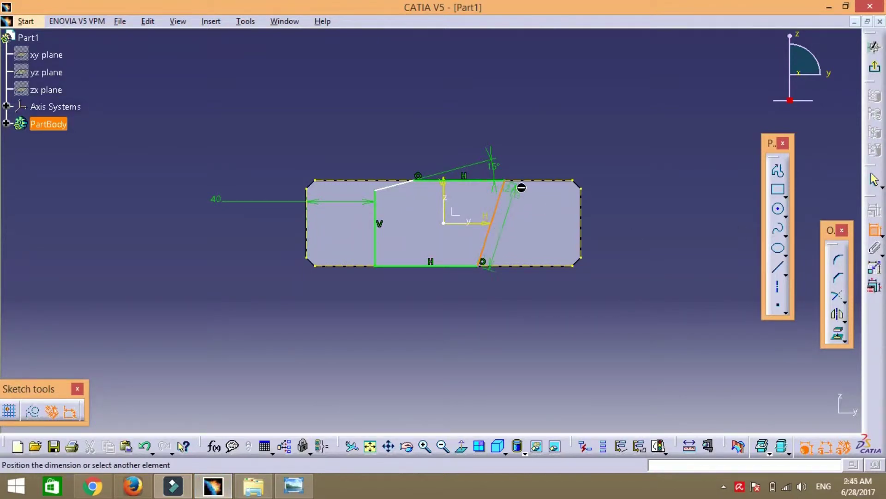
{"action": "left_click", "coordinate": [582, 208]}
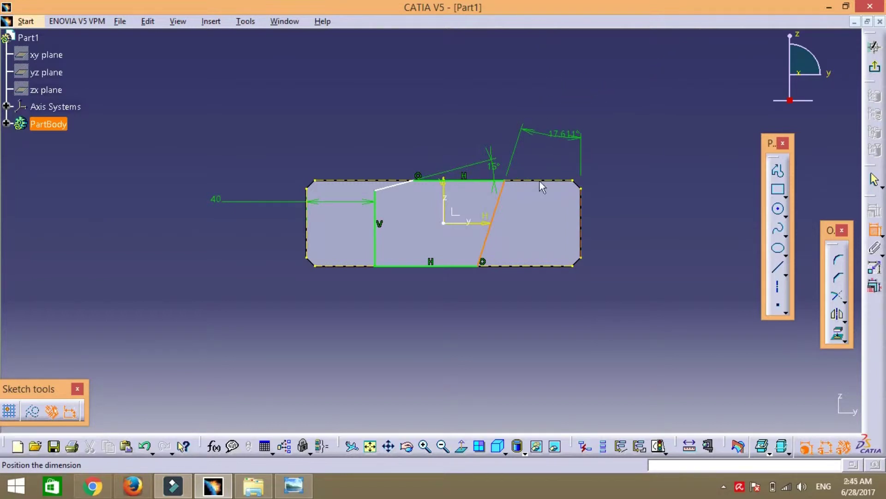
{"action": "left_click", "coordinate": [563, 133]}
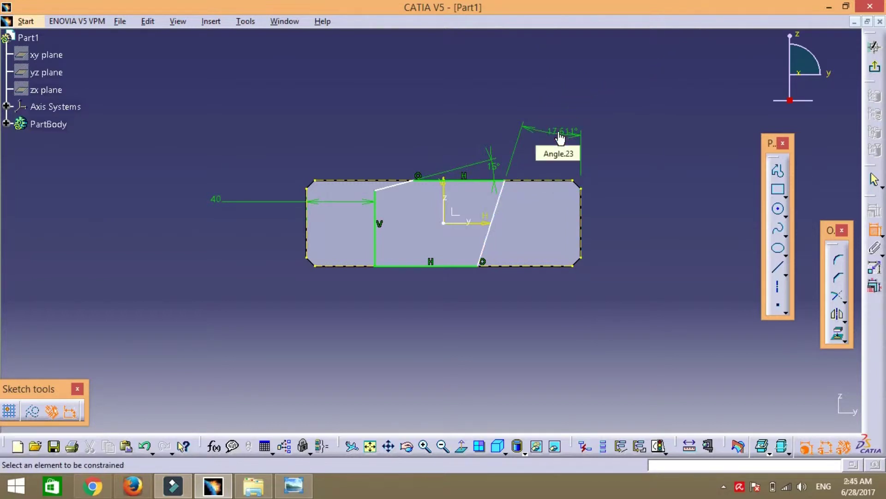
{"action": "right_click", "coordinate": [558, 132]}
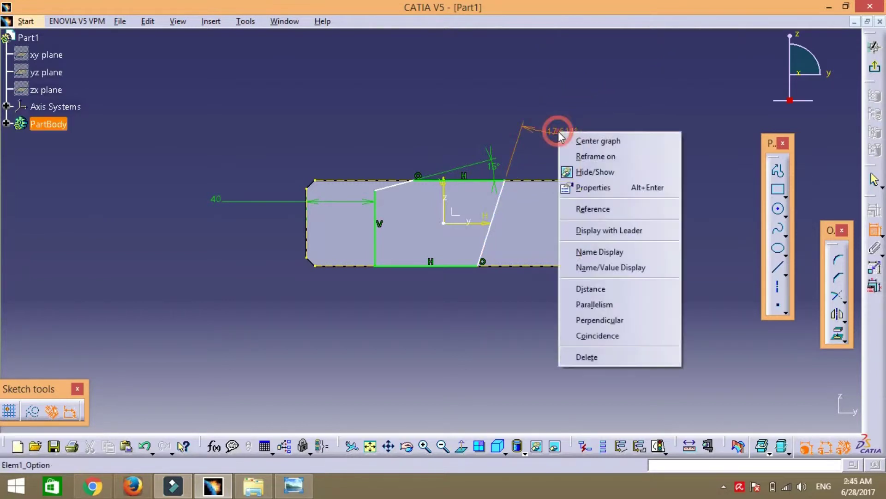
{"action": "left_click", "coordinate": [587, 356]}
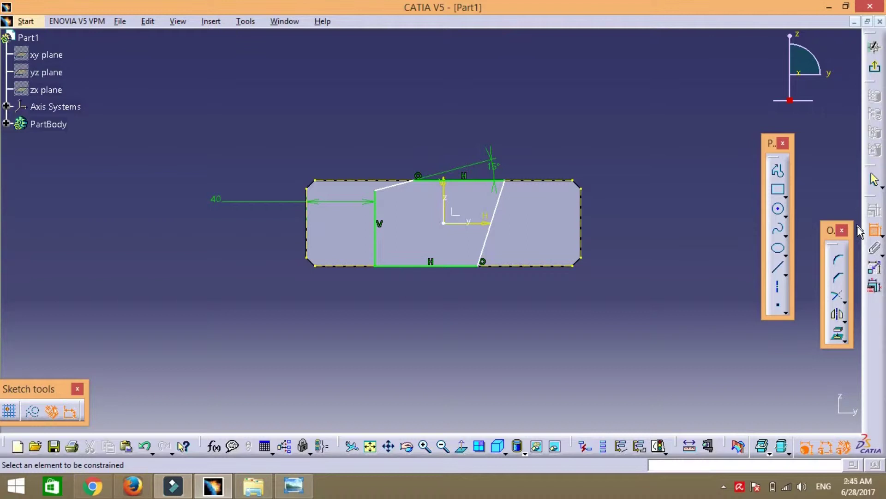
Step: Mirror the upper-left slanted line about the horizontal axis, then consult the drawing
{"action": "left_click", "coordinate": [835, 316]}
{"action": "left_click", "coordinate": [402, 185]}
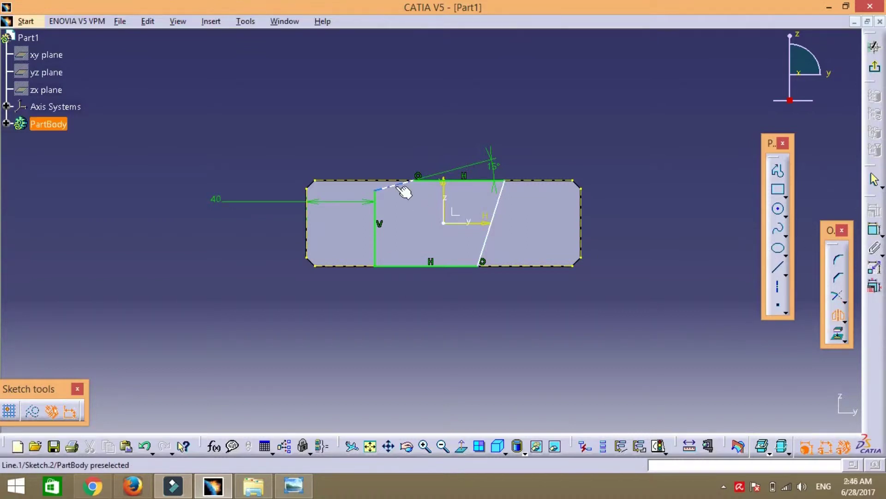
{"action": "left_click", "coordinate": [488, 224]}
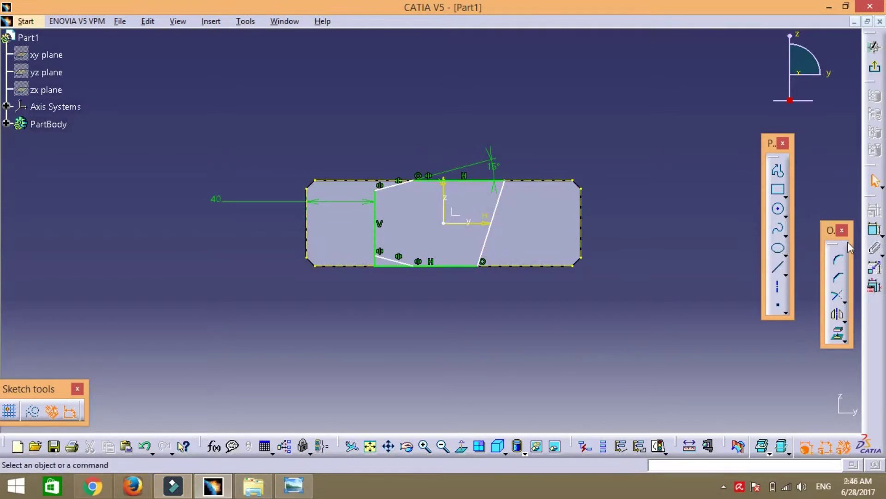
{"action": "left_click", "coordinate": [874, 229]}
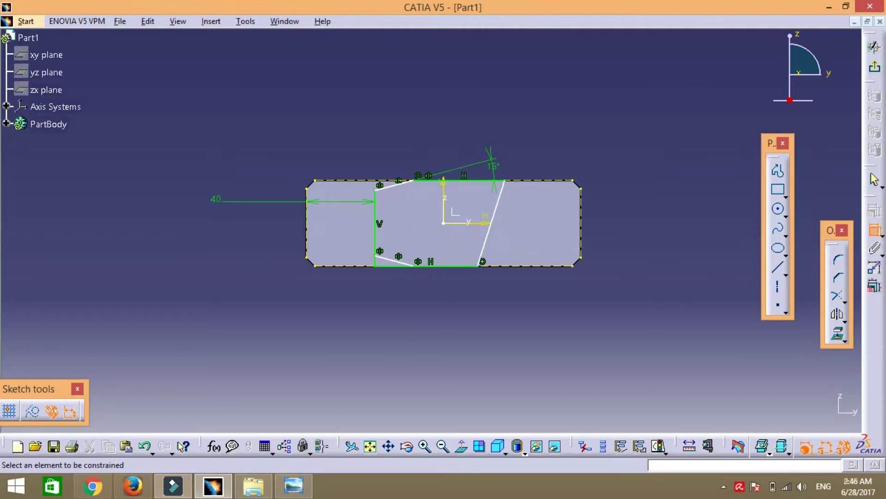
{"action": "left_click", "coordinate": [294, 484]}
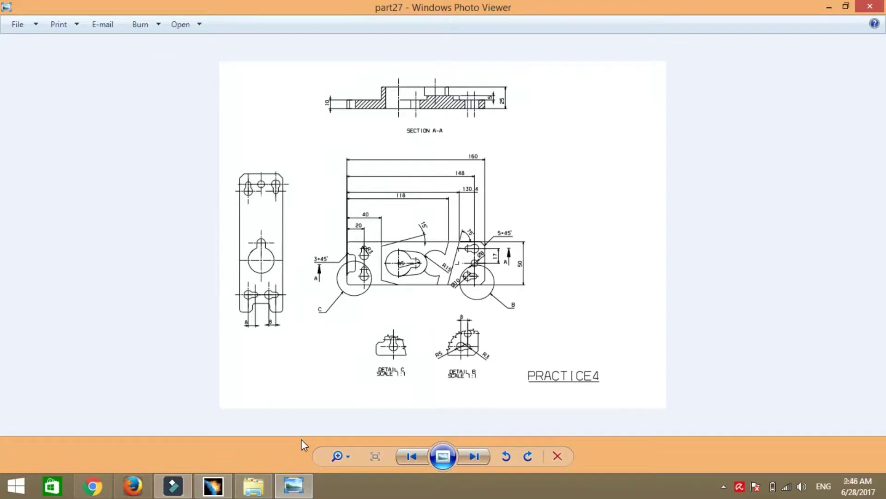
Step: Set the right slanted line's angle to the top edge to 75°
{"action": "left_click", "coordinate": [212, 485]}
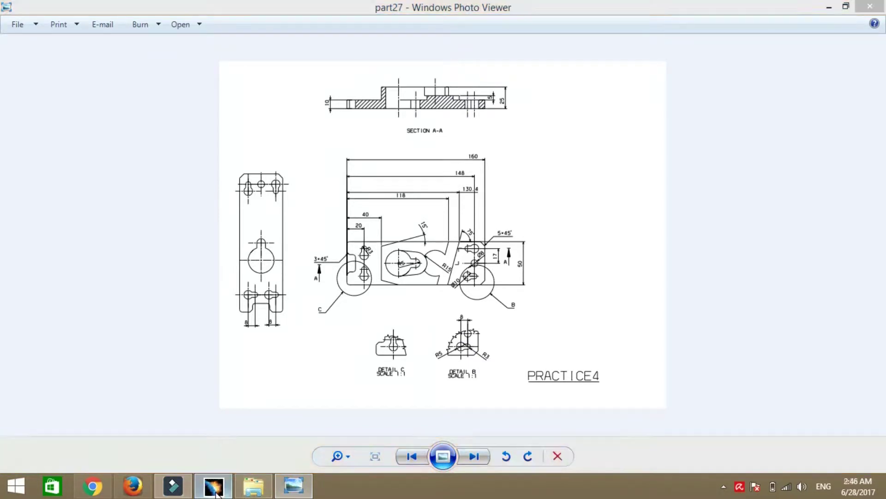
{"action": "left_click", "coordinate": [500, 193]}
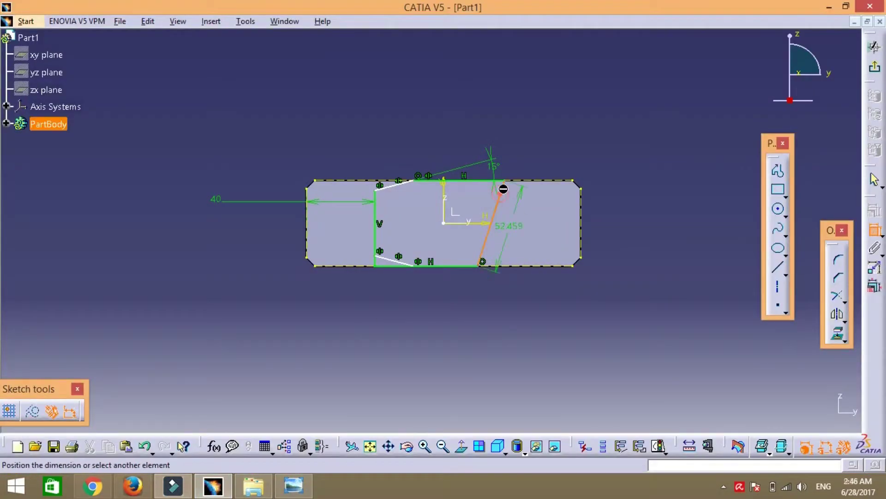
{"action": "left_click", "coordinate": [549, 180]}
{"action": "left_click", "coordinate": [536, 154]}
{"action": "double_click", "coordinate": [537, 152]}
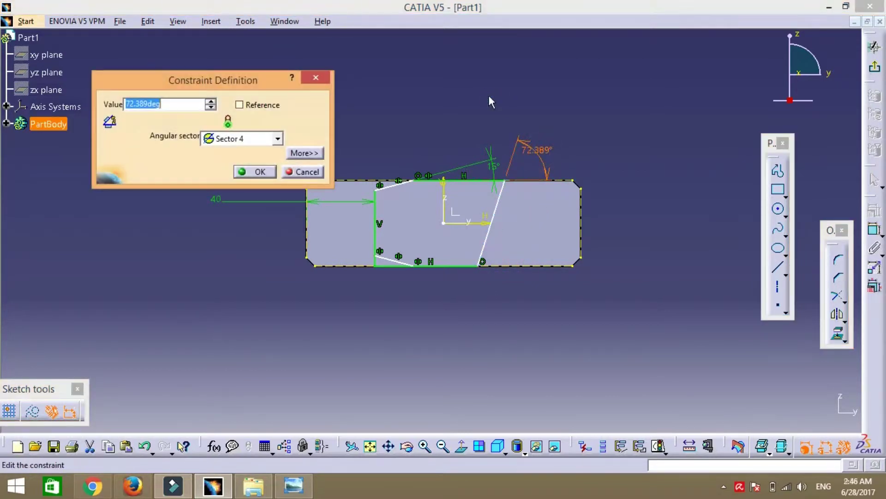
{"action": "type", "text": "75"}
{"action": "key", "text": "Return"}
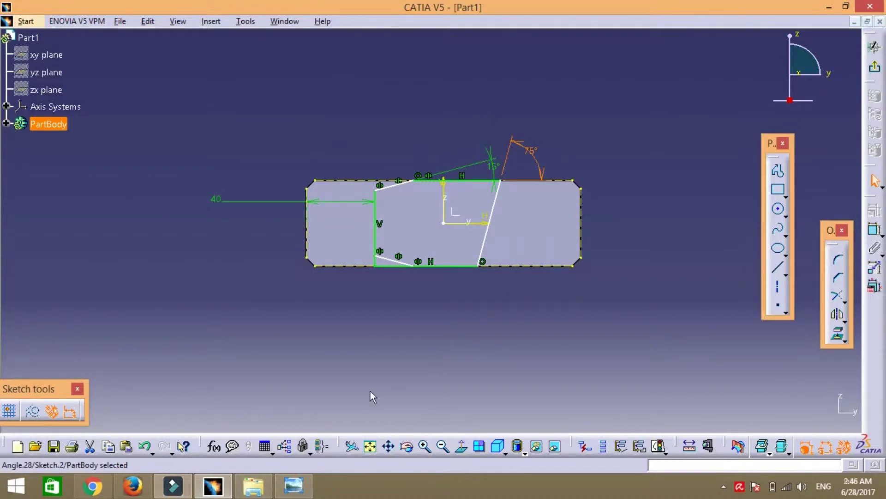
{"action": "left_click", "coordinate": [291, 493]}
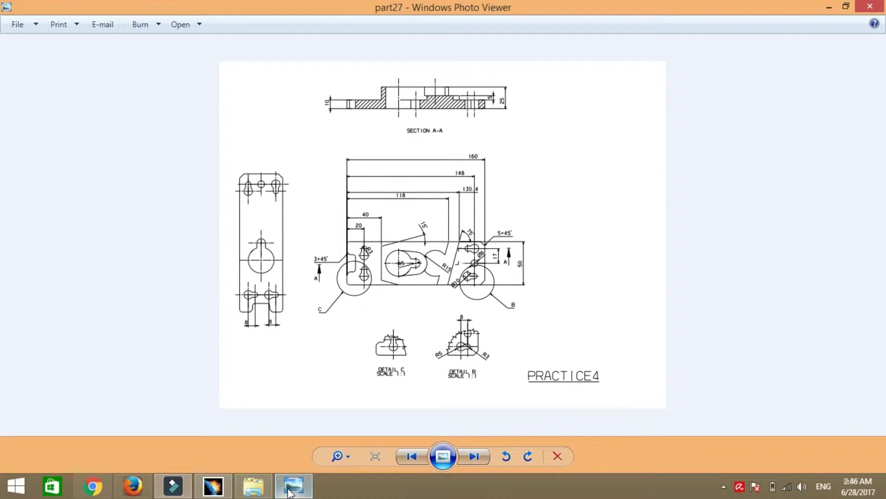
Step: Dimension the slanted line's top end 130.4 mm from the plate's left edge
{"action": "left_click", "coordinate": [291, 489]}
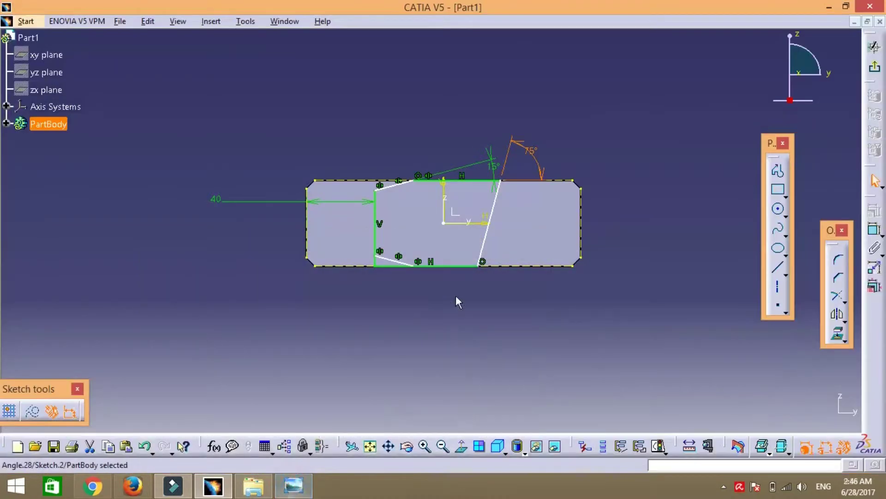
{"action": "left_click", "coordinate": [874, 229]}
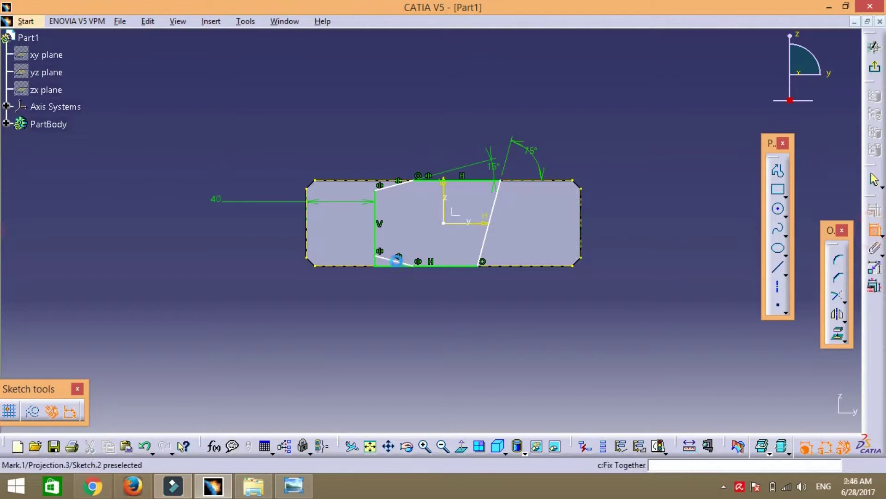
{"action": "left_click", "coordinate": [307, 217]}
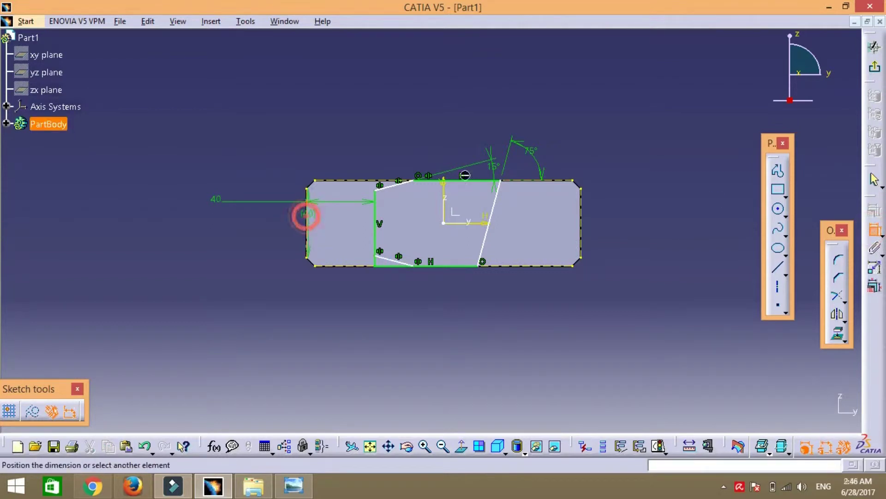
{"action": "left_click", "coordinate": [499, 177]}
{"action": "left_click", "coordinate": [387, 97]}
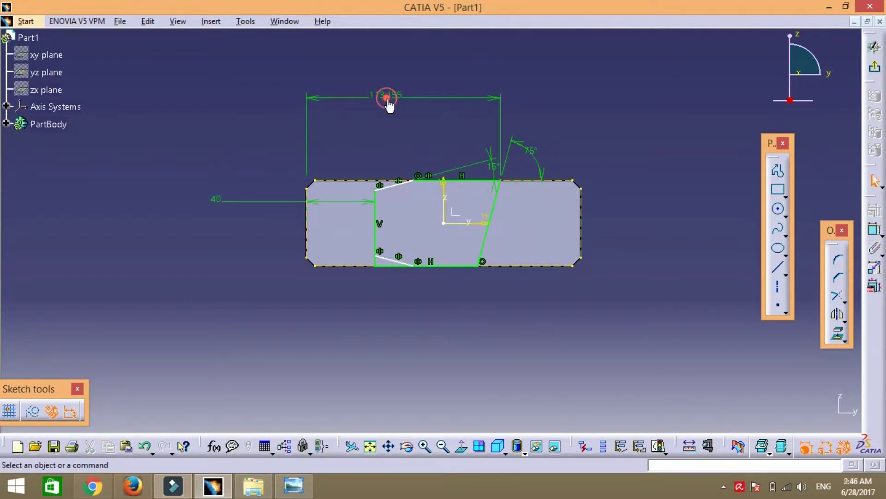
{"action": "double_click", "coordinate": [391, 98]}
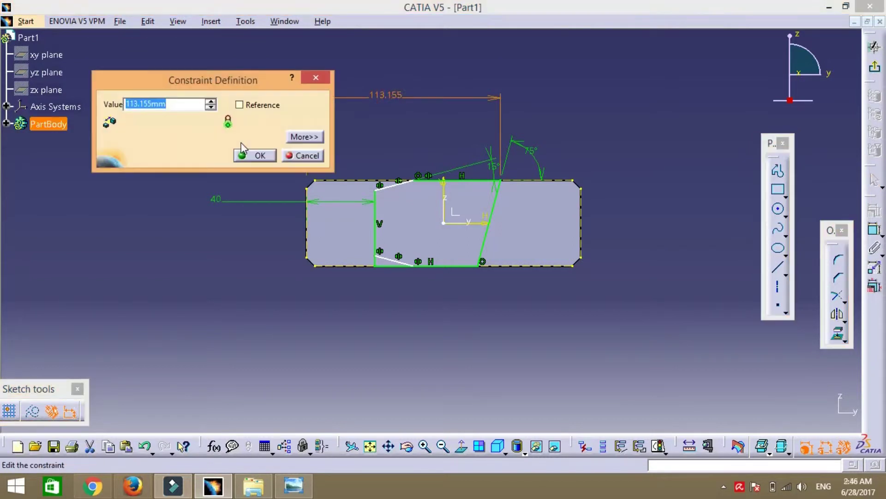
{"action": "type", "text": "30."}
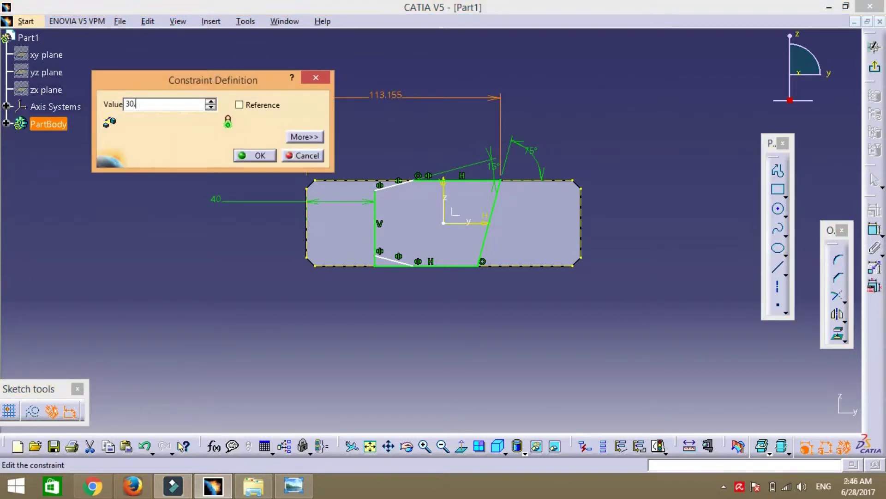
{"action": "type", "text": "4"}
{"action": "key", "text": "Return"}
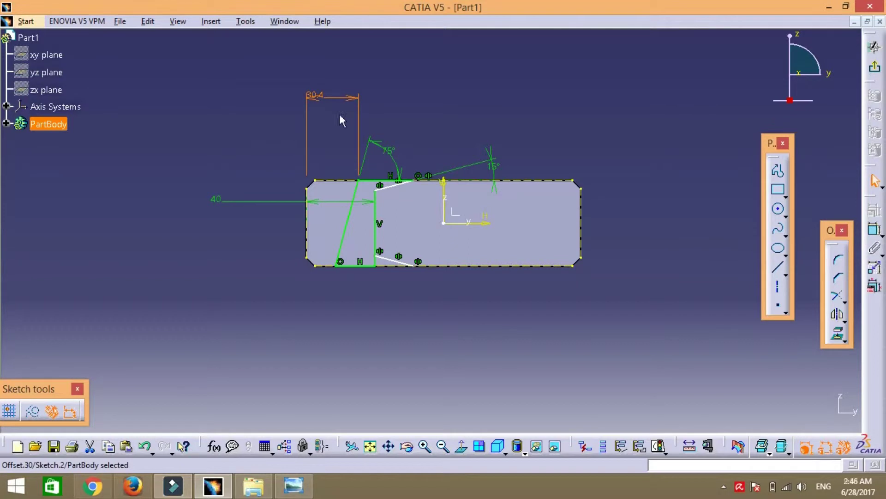
{"action": "double_click", "coordinate": [312, 94]}
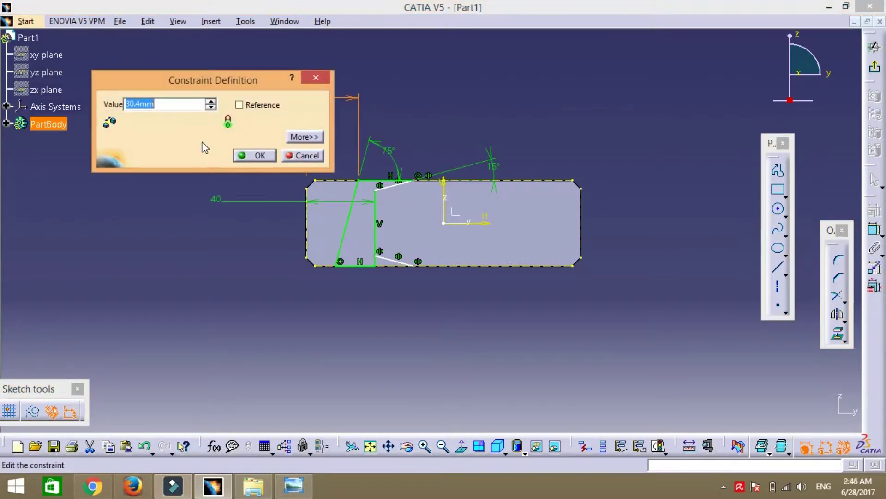
{"action": "type", "text": "130.4"}
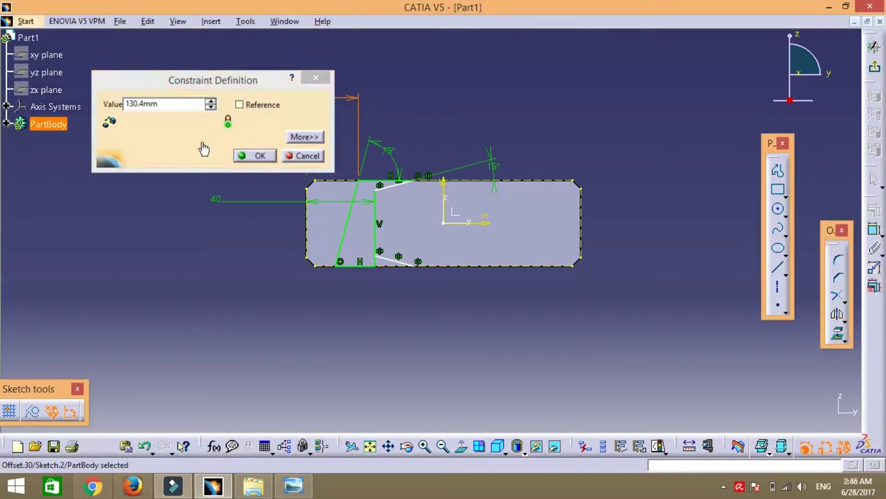
{"action": "left_click", "coordinate": [249, 155]}
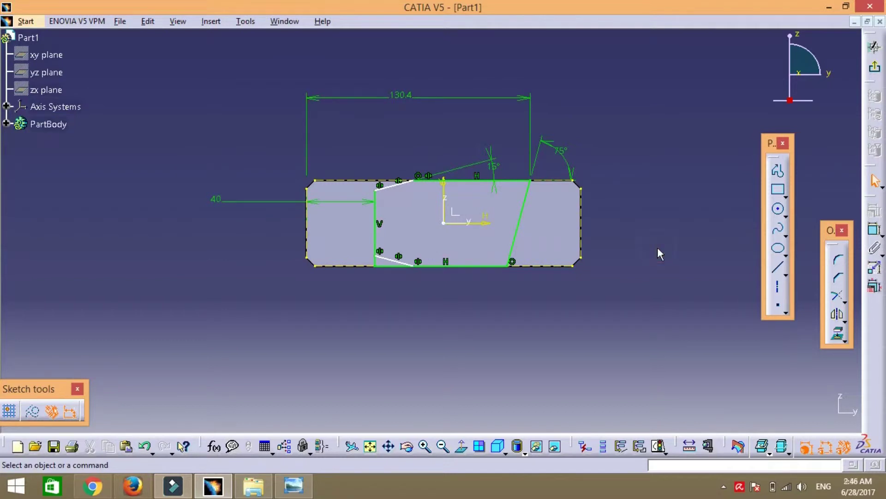
{"action": "left_click", "coordinate": [295, 488]}
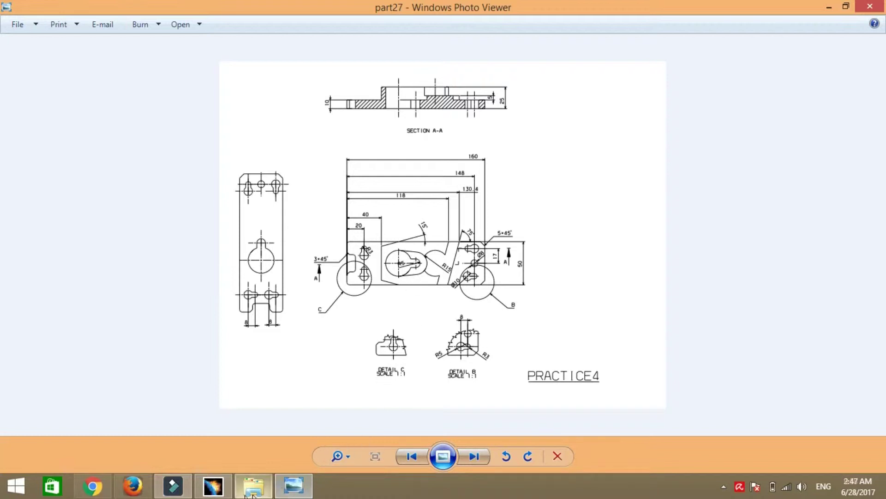
Step: Quick-trim the short lower-left corner segment of the profile
{"action": "left_click", "coordinate": [213, 486]}
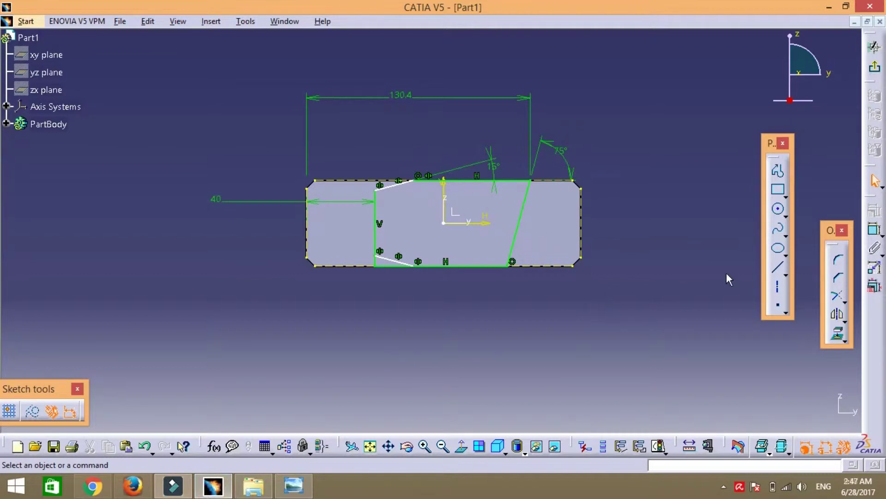
{"action": "left_click", "coordinate": [844, 302]}
{"action": "left_click", "coordinate": [843, 316]}
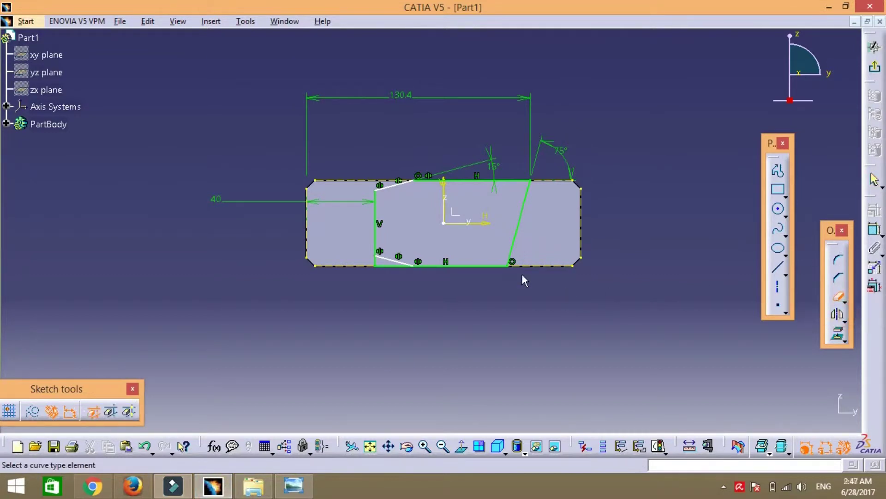
{"action": "left_click", "coordinate": [382, 266]}
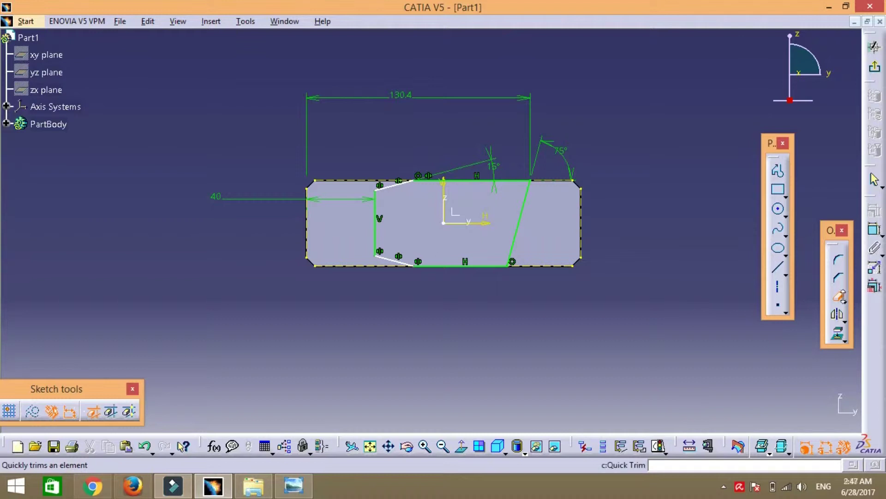
{"action": "left_click", "coordinate": [844, 302]}
{"action": "left_click", "coordinate": [808, 303]}
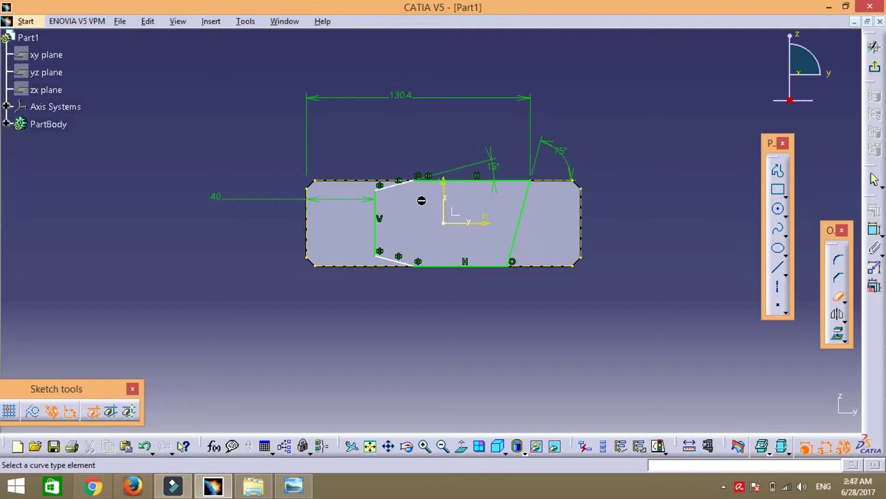
{"action": "key", "text": "Escape"}
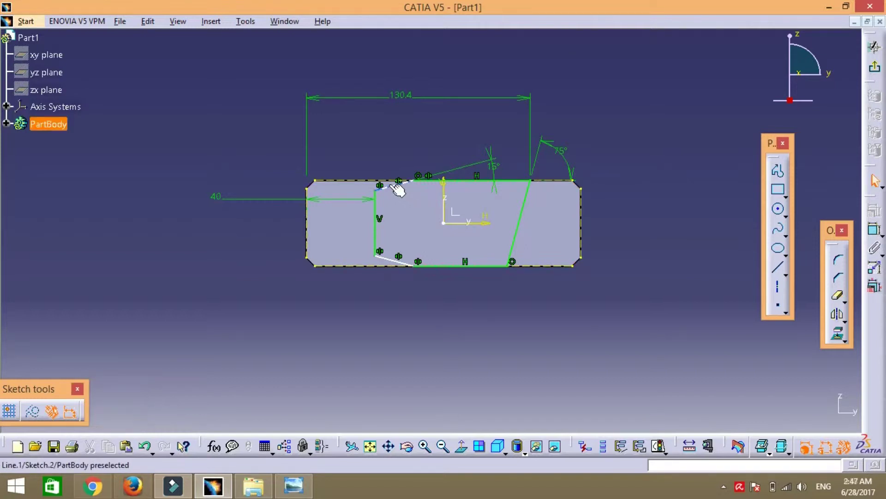
Step: Drag the upper-left slanted line toward the top centre and compare with the drawing
{"action": "left_click", "coordinate": [389, 186]}
{"action": "mouse_move", "coordinate": [389, 185]}
{"action": "left_mouse_down"}
{"action": "mouse_move", "coordinate": [378, 147]}
{"action": "mouse_move", "coordinate": [405, 202]}
{"action": "mouse_move", "coordinate": [388, 183]}
{"action": "mouse_move", "coordinate": [398, 191]}
{"action": "left_mouse_up"}
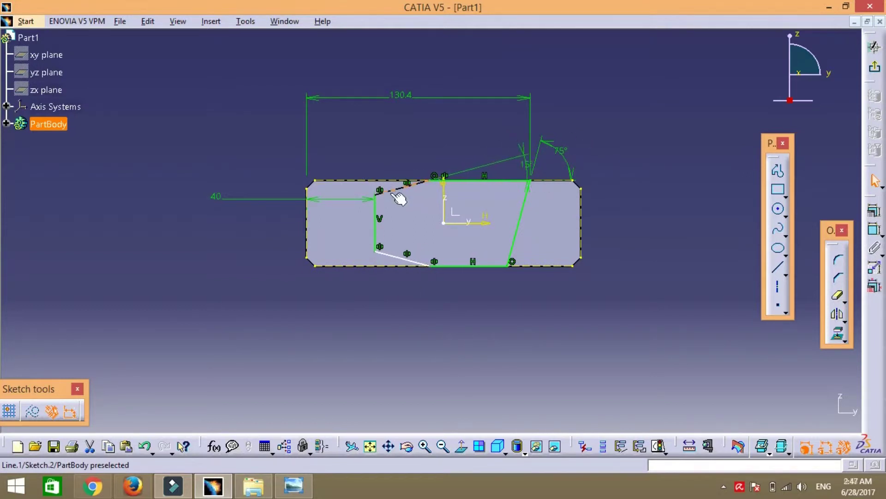
{"action": "left_click", "coordinate": [334, 355]}
{"action": "left_click", "coordinate": [294, 489]}
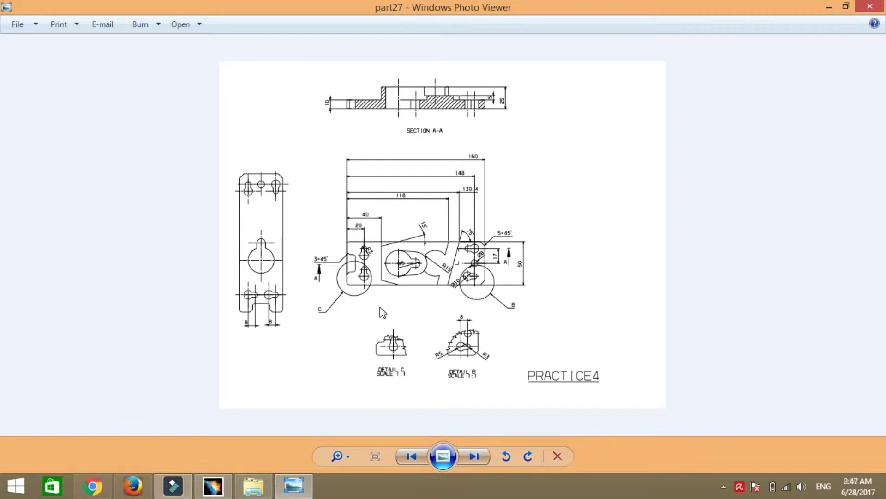
{"action": "left_click", "coordinate": [203, 490]}
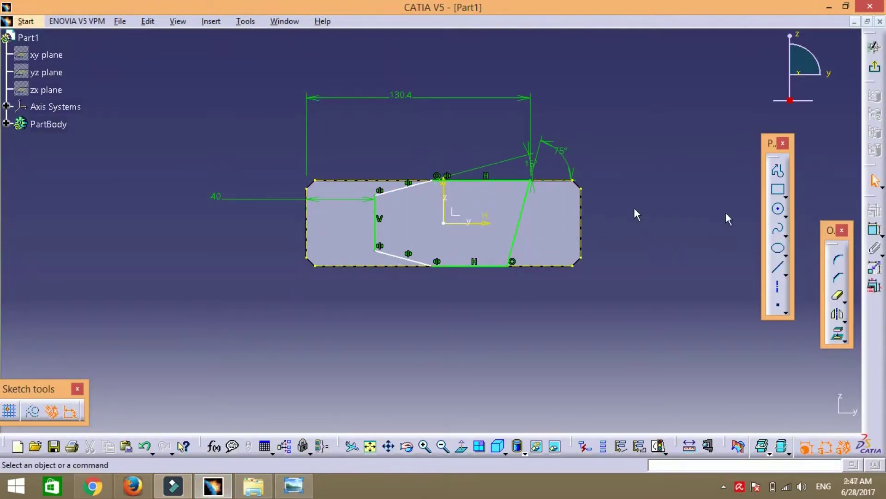
Step: Dimension the upper-left line's top end 60 mm from the plate's left edge
{"action": "left_click", "coordinate": [875, 229]}
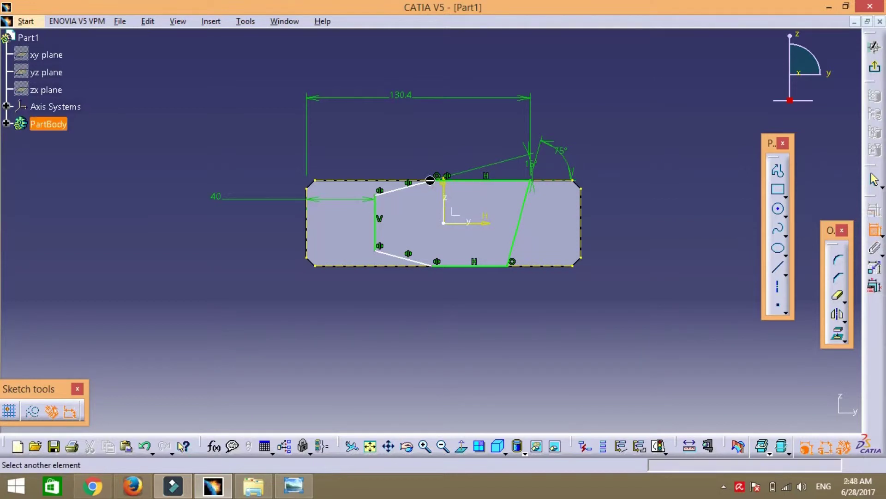
{"action": "left_click", "coordinate": [307, 208]}
{"action": "left_click", "coordinate": [367, 135]}
{"action": "double_click", "coordinate": [367, 135]}
{"action": "type", "text": "40"}
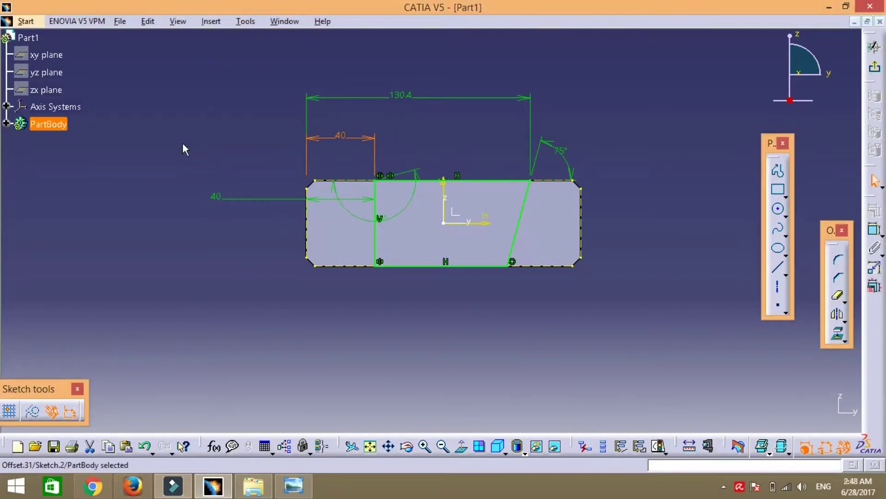
{"action": "key", "text": "ctrl+z"}
{"action": "double_click", "coordinate": [371, 137]}
{"action": "type", "text": "+6"}
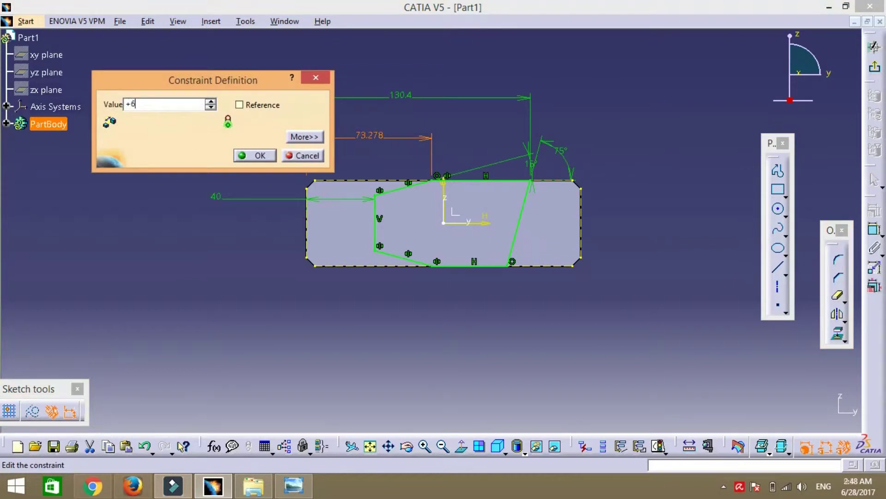
{"action": "type", "text": "0"}
{"action": "key", "text": "Return"}
{"action": "key", "text": "Return"}
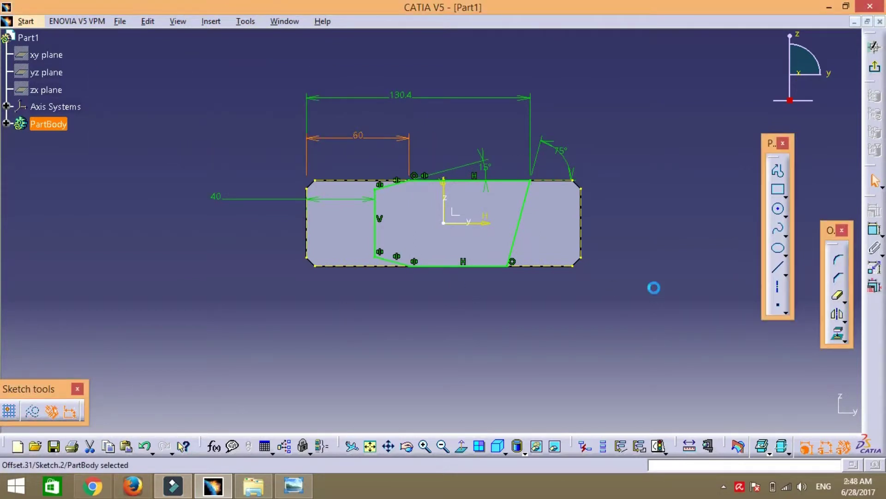
Step: Exit the sketch and pad the slanted profile 5 mm onto the plate
{"action": "left_click", "coordinate": [875, 75]}
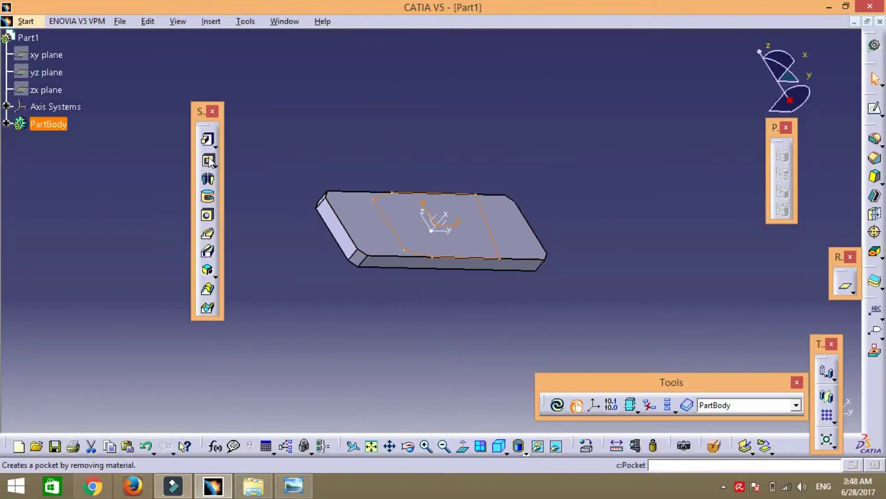
{"action": "left_click", "coordinate": [207, 139]}
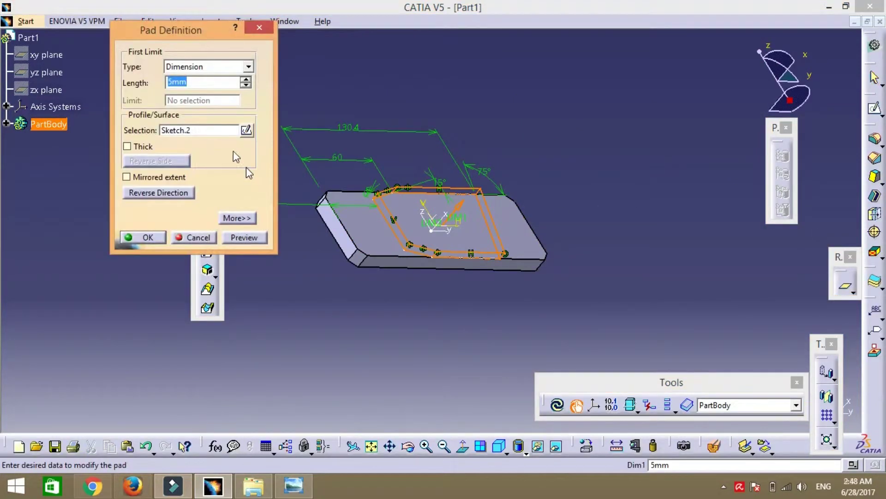
{"action": "key", "text": "Return"}
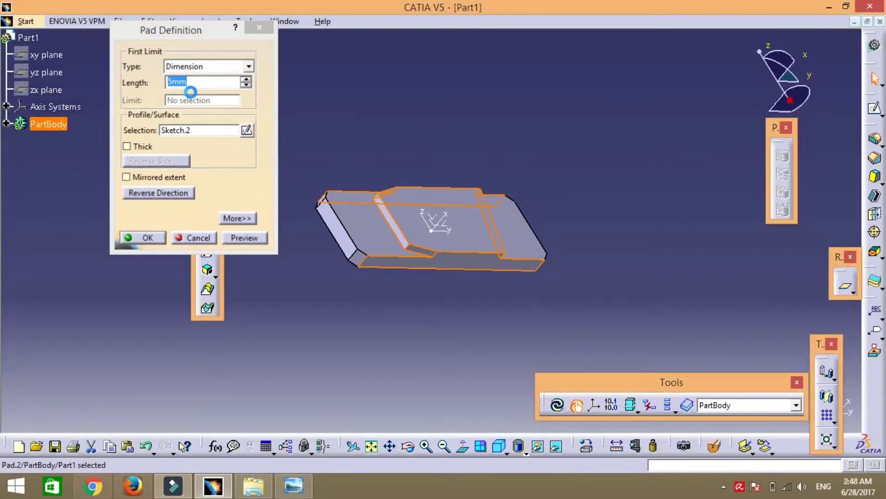
{"action": "left_click", "coordinate": [609, 193]}
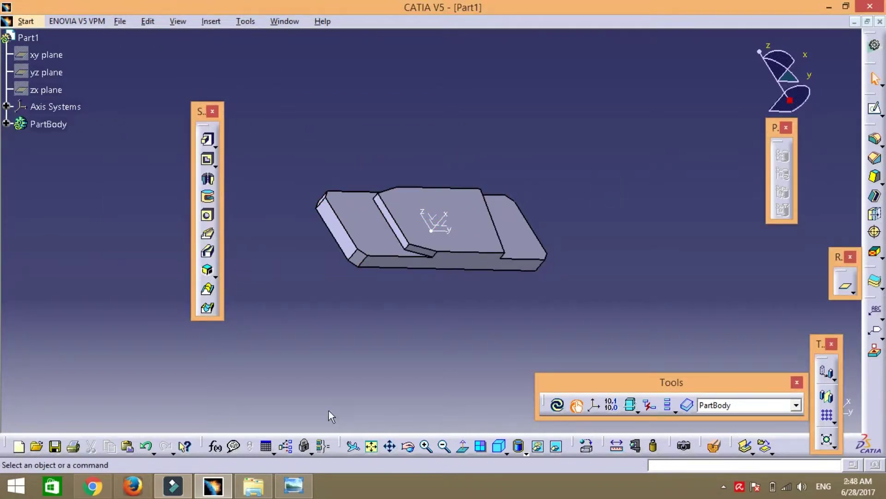
Step: Check the PRACTICE4 drawing in Photo Viewer, then return to the CATIA part with the raised pad
{"action": "left_click", "coordinate": [295, 490]}
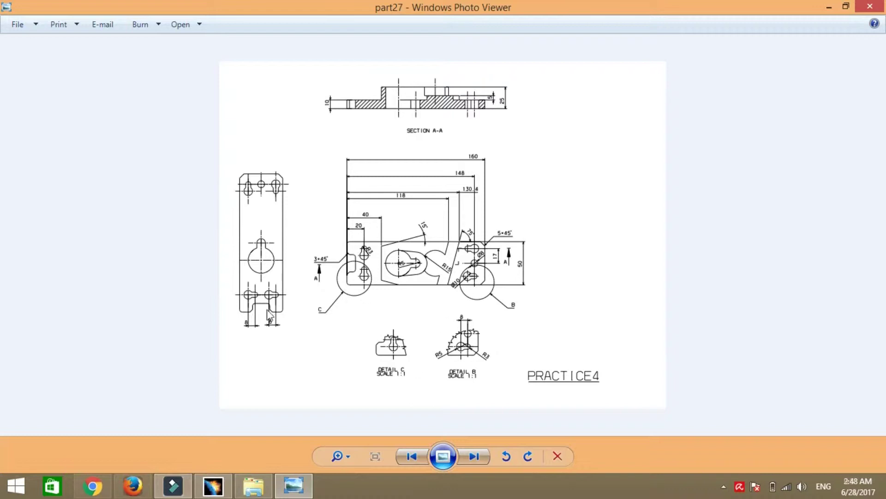
{"action": "left_click", "coordinate": [212, 486]}
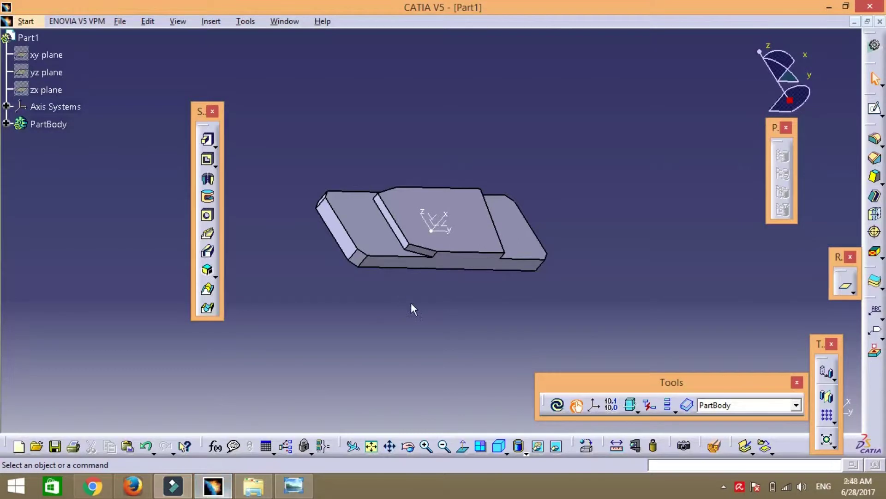
{"action": "left_click", "coordinate": [480, 223]}
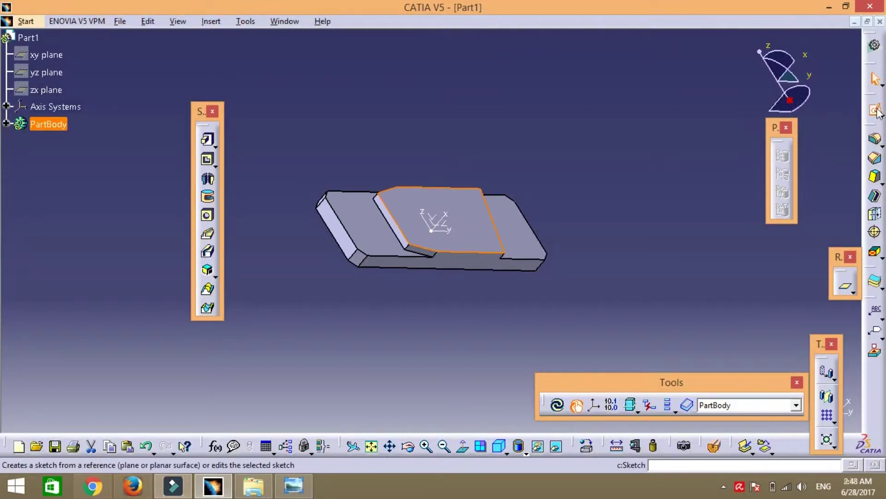
{"action": "left_click", "coordinate": [875, 109]}
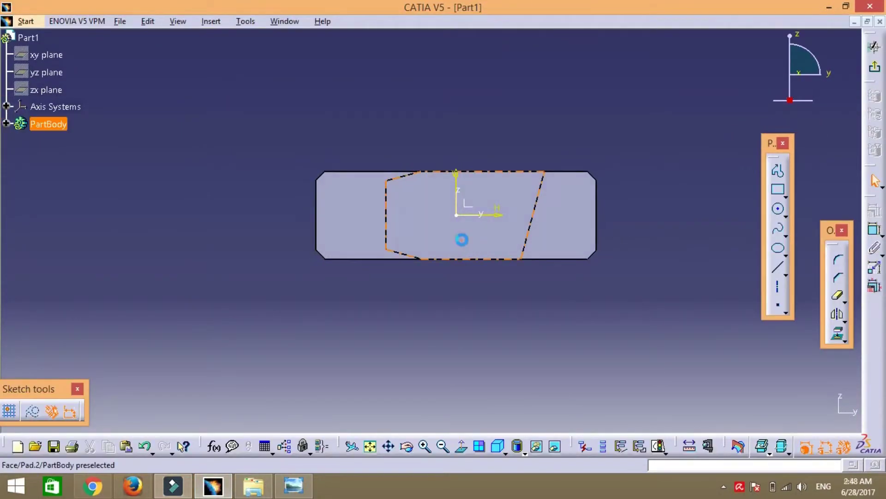
{"action": "left_click", "coordinate": [838, 332]}
{"action": "left_click", "coordinate": [837, 347]}
{"action": "left_click", "coordinate": [633, 329]}
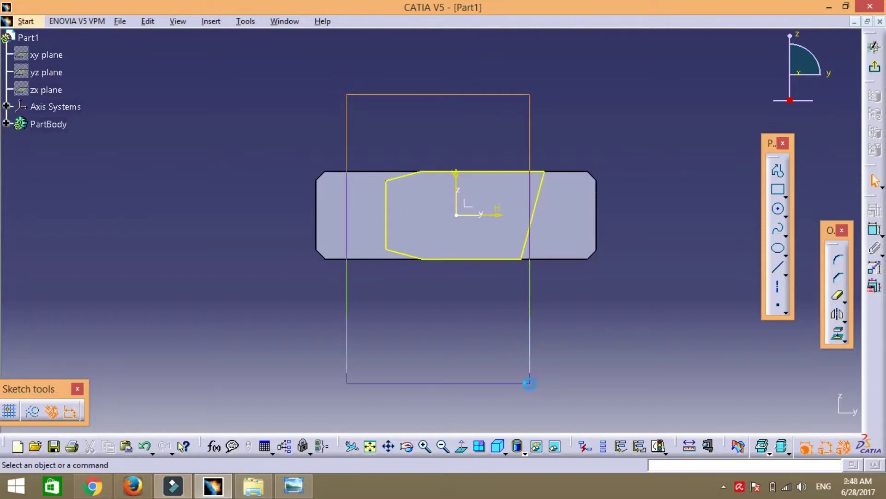
{"action": "left_click_drag", "start_coordinate": [346, 92], "coordinate": [530, 382]}
{"action": "left_click", "coordinate": [407, 323]}
{"action": "key", "text": "ctrl+z"}
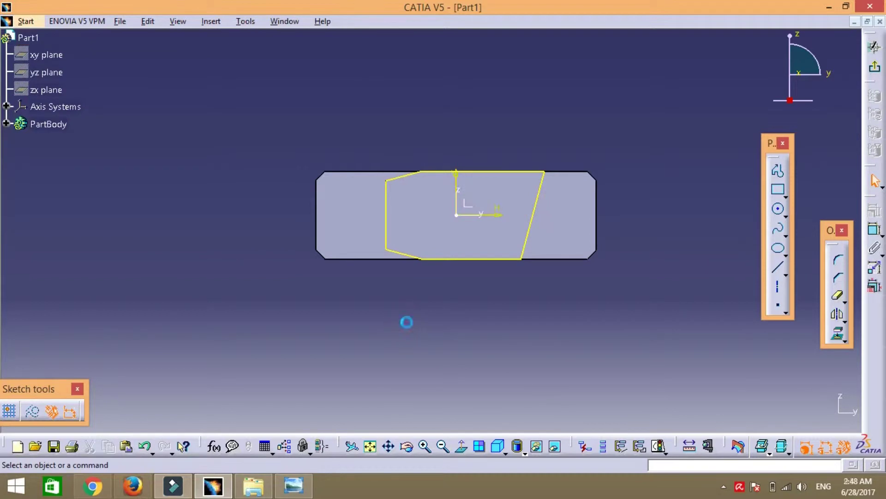
{"action": "key", "text": "ctrl+z"}
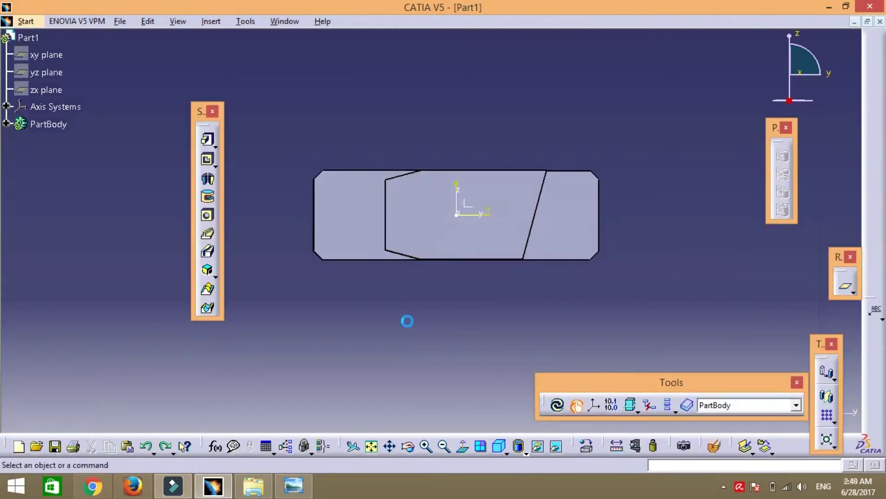
Step: Open a sketch on the raised pad's top face and project its outline edges into it
{"action": "left_click", "coordinate": [494, 246]}
{"action": "left_click", "coordinate": [874, 107]}
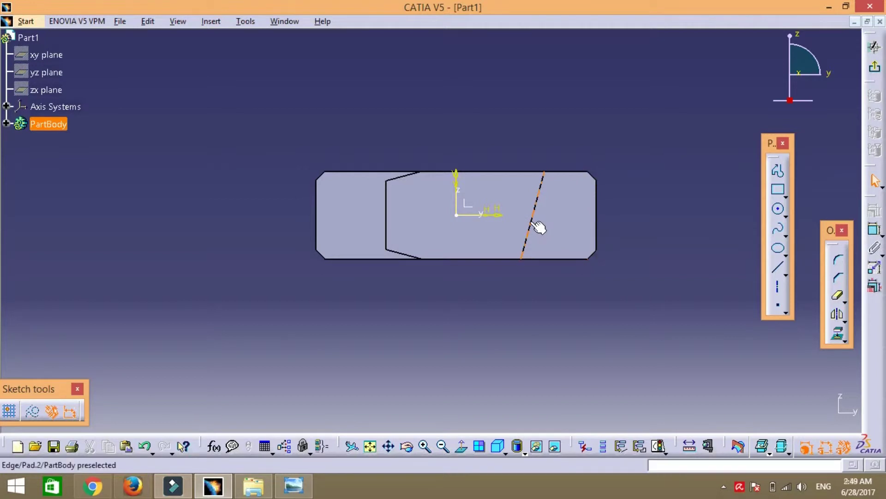
{"action": "left_click", "coordinate": [503, 172]}
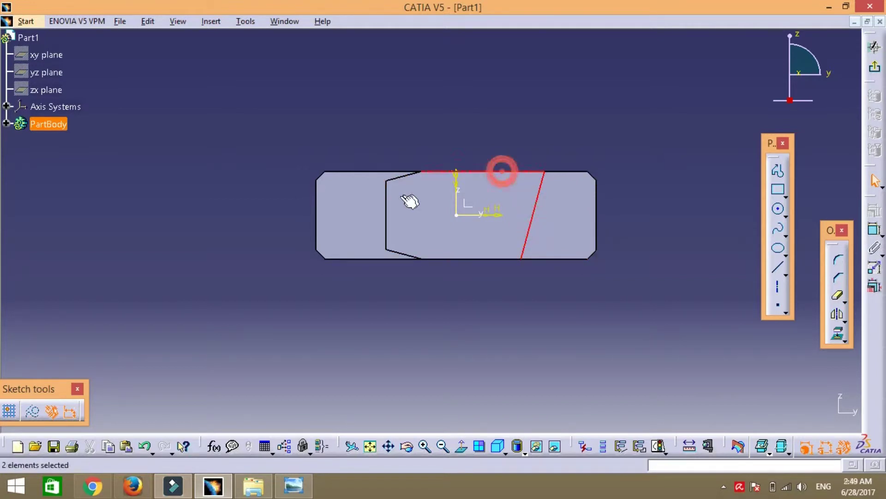
{"action": "left_click", "coordinate": [396, 176]}
{"action": "left_click", "coordinate": [386, 226]}
{"action": "left_click", "coordinate": [403, 254]}
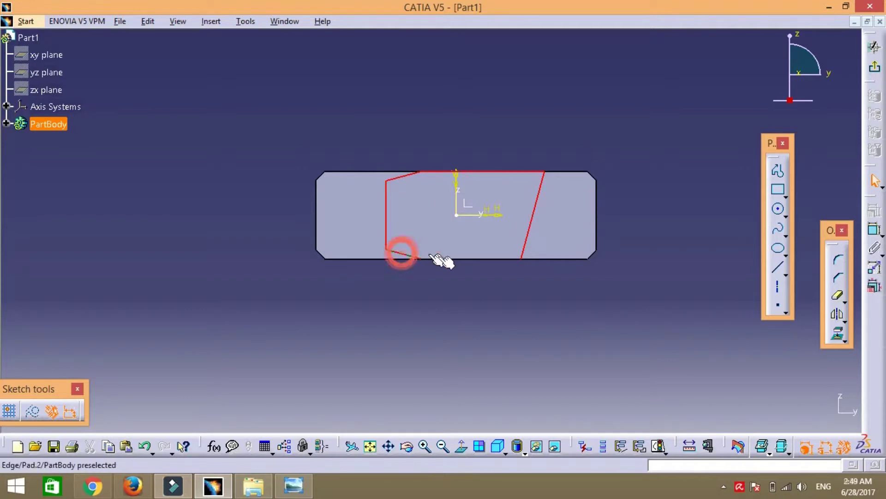
{"action": "left_click", "coordinate": [448, 260]}
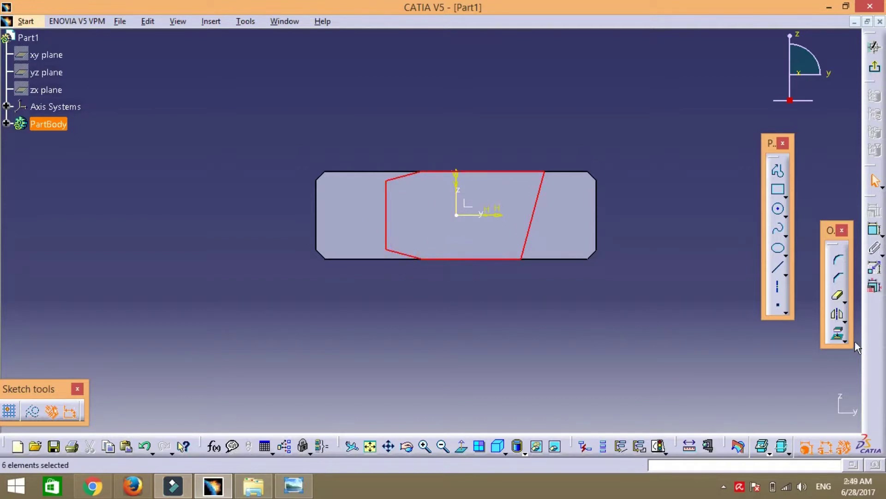
{"action": "left_click", "coordinate": [838, 335]}
{"action": "left_click", "coordinate": [630, 336]}
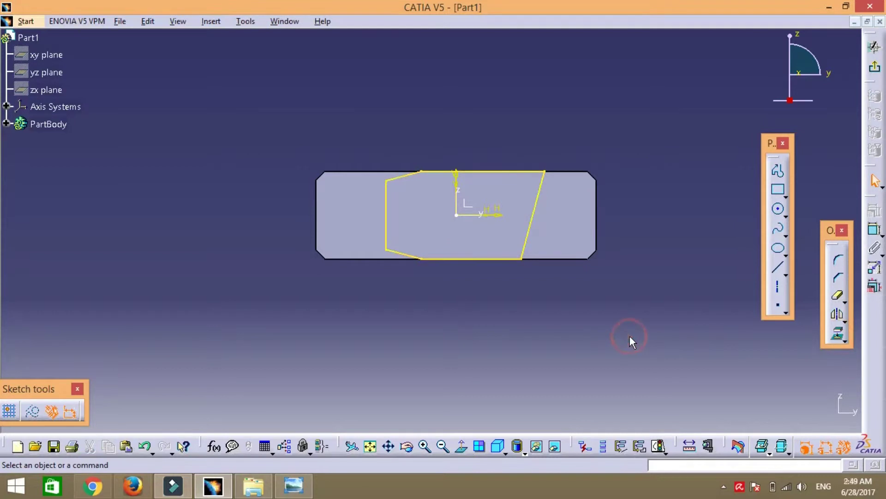
{"action": "left_click", "coordinate": [844, 315]}
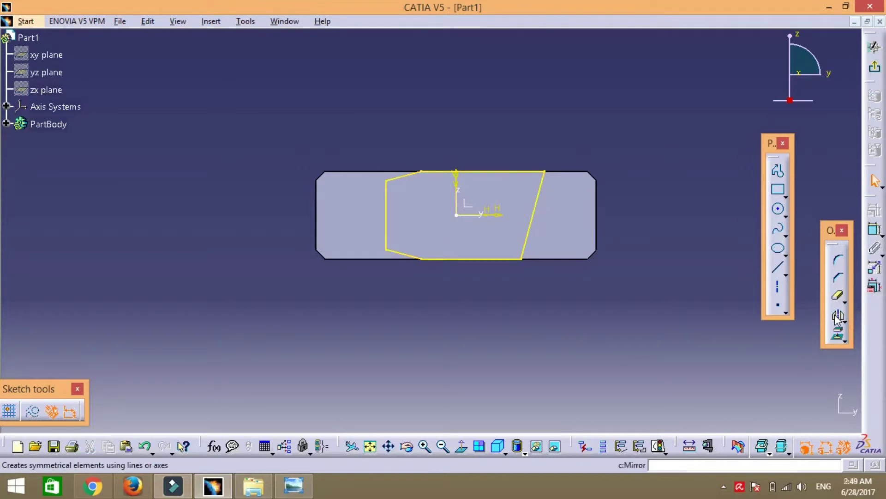
Step: Start an offset of the projected outline's slanted right edge
{"action": "left_click_drag", "start_coordinate": [845, 316], "coordinate": [872, 326]}
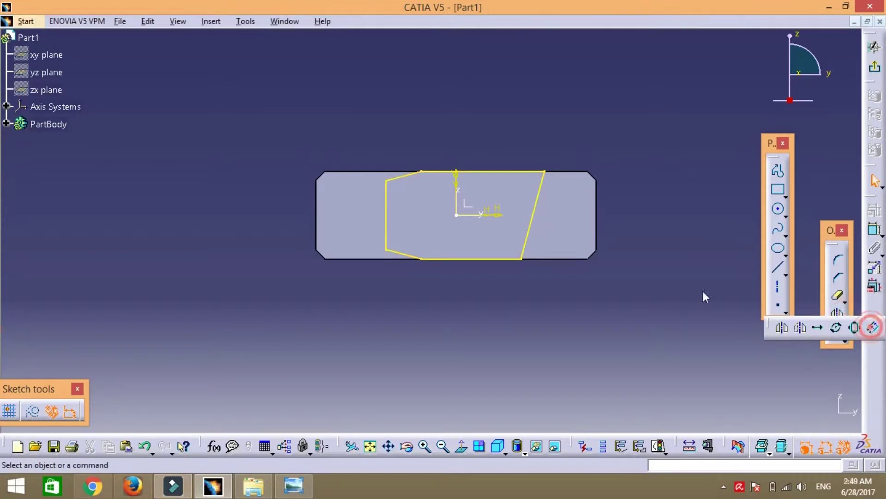
{"action": "left_click", "coordinate": [534, 217]}
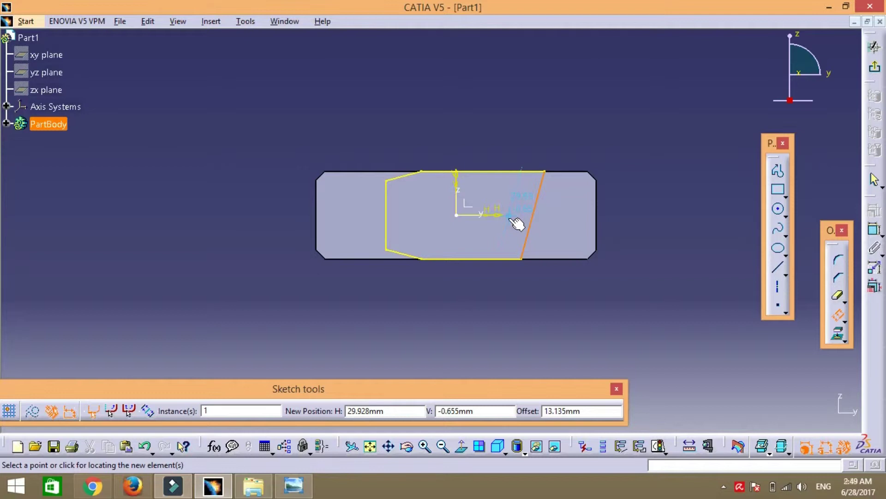
{"action": "left_click", "coordinate": [296, 486]}
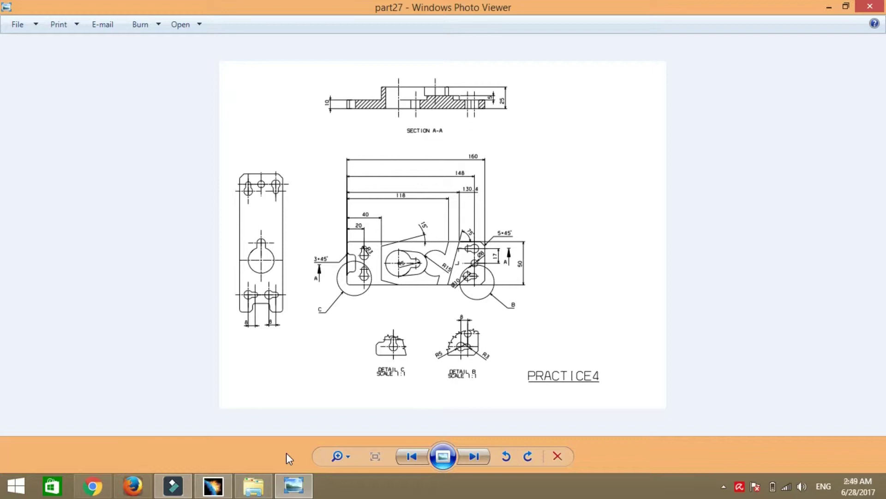
{"action": "left_click", "coordinate": [213, 485]}
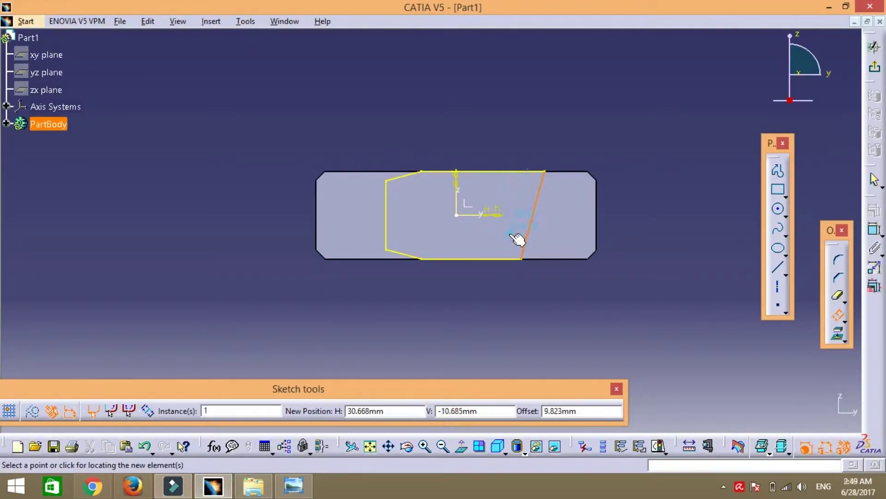
Step: Offset the slanted edge 12.4 mm (130.4-118) inward
{"action": "key", "text": "Tab"}
{"action": "key", "text": "Tab"}
{"action": "key", "text": "Tab"}
{"action": "key", "text": "Return"}
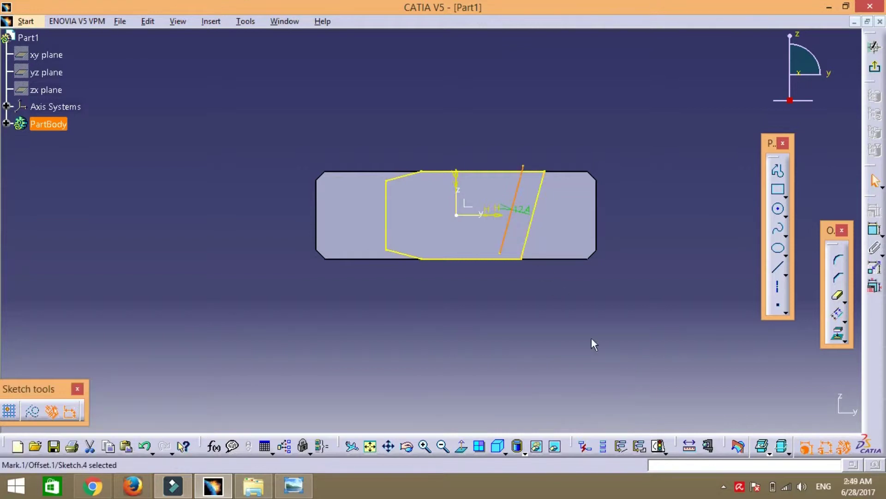
{"action": "left_click", "coordinate": [591, 339]}
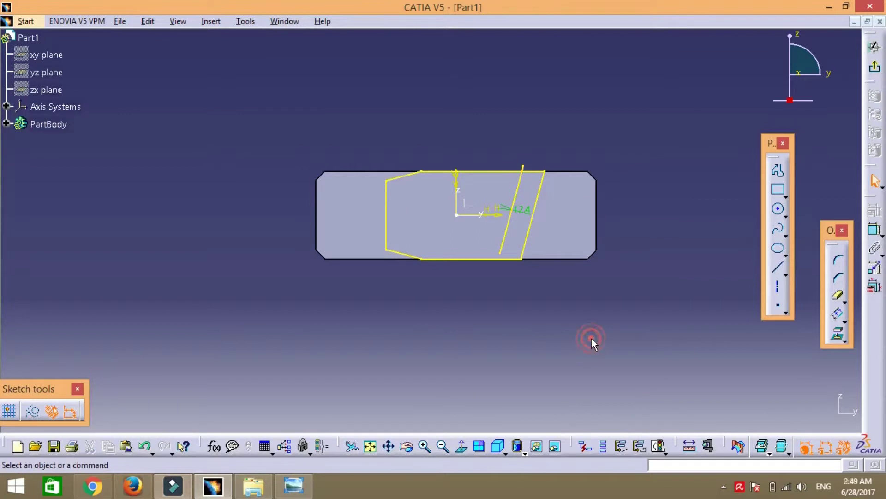
Step: Extend the new offset line past the pad outline with two-element trimming
{"action": "left_click", "coordinate": [843, 302]}
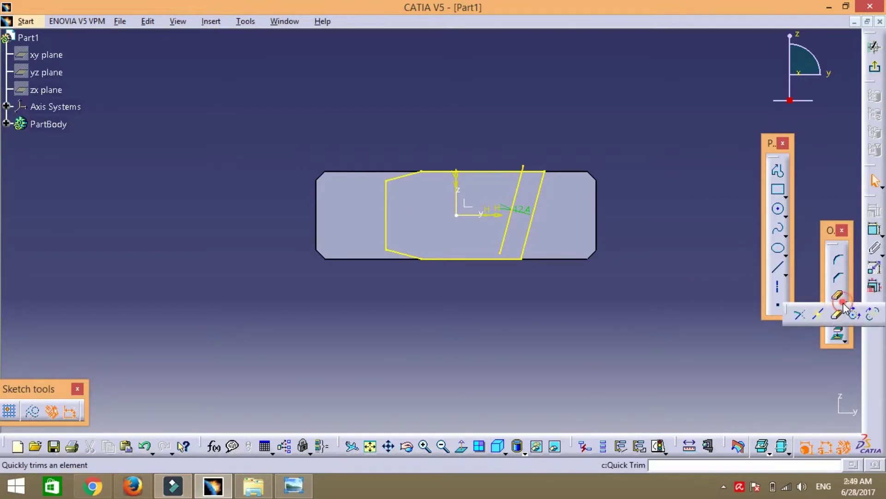
{"action": "left_click", "coordinate": [795, 315]}
{"action": "left_click", "coordinate": [506, 231]}
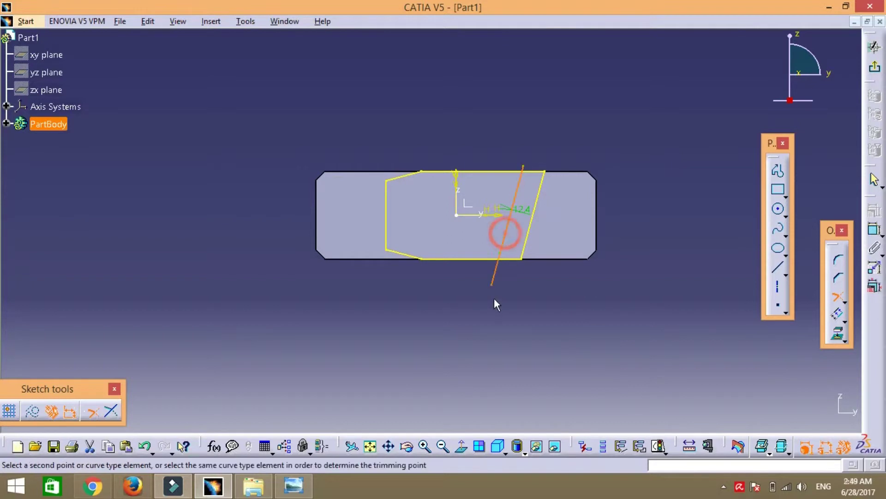
{"action": "left_click", "coordinate": [494, 299]}
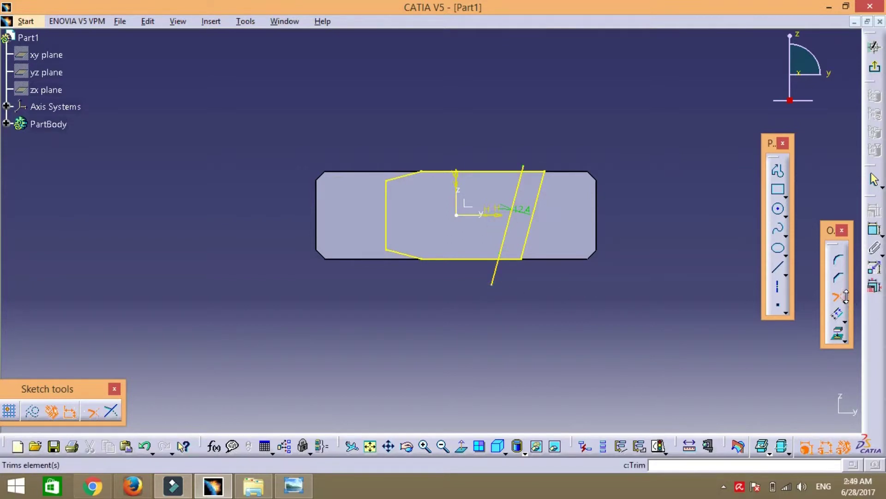
{"action": "left_click", "coordinate": [843, 303]}
Step: Quick-trim the offset line's overhang, the original slanted edge and the bottom segment between them
{"action": "left_click", "coordinate": [835, 310]}
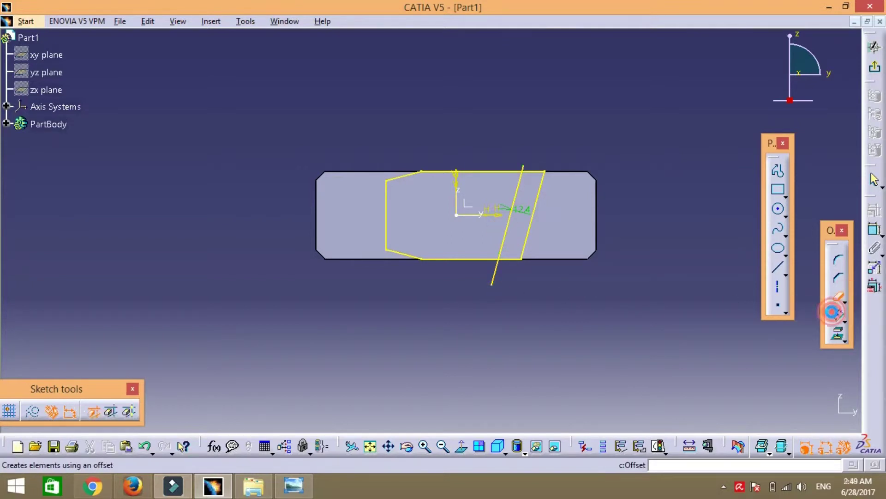
{"action": "left_click", "coordinate": [498, 273]}
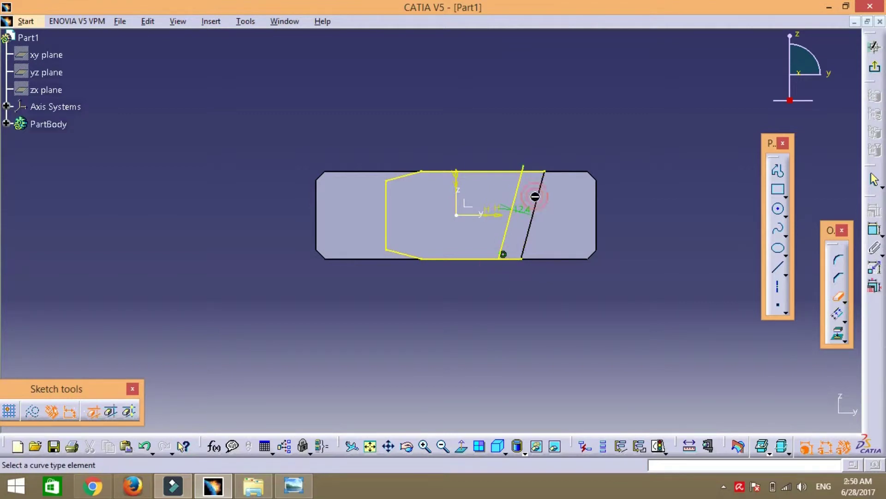
{"action": "left_click", "coordinate": [532, 170]}
{"action": "left_click", "coordinate": [511, 257]}
{"action": "left_click", "coordinate": [424, 446]}
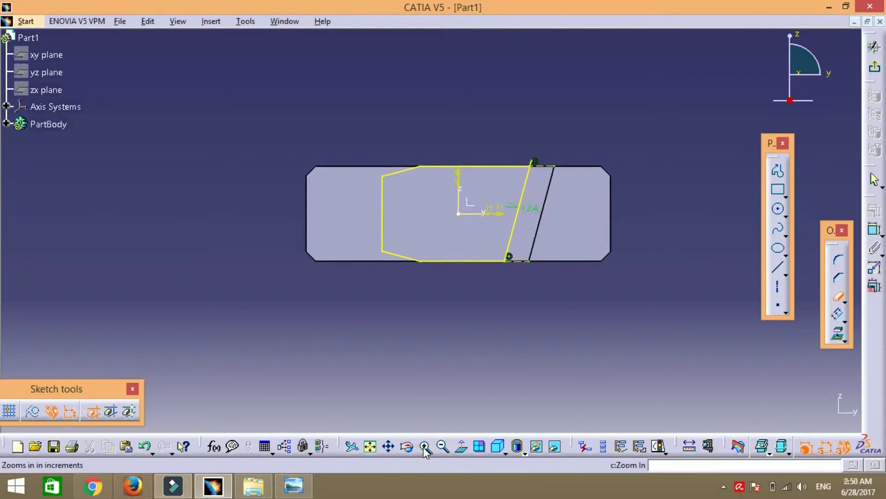
{"action": "left_click", "coordinate": [424, 446]}
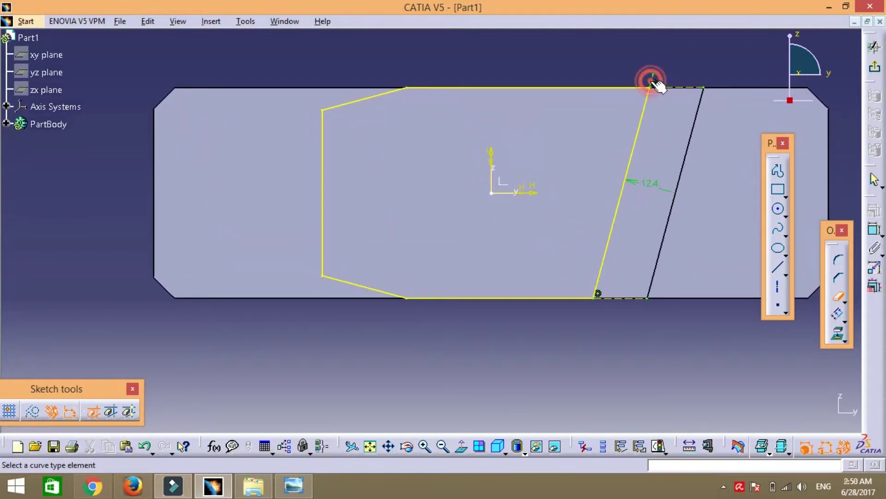
{"action": "left_click", "coordinate": [442, 446]}
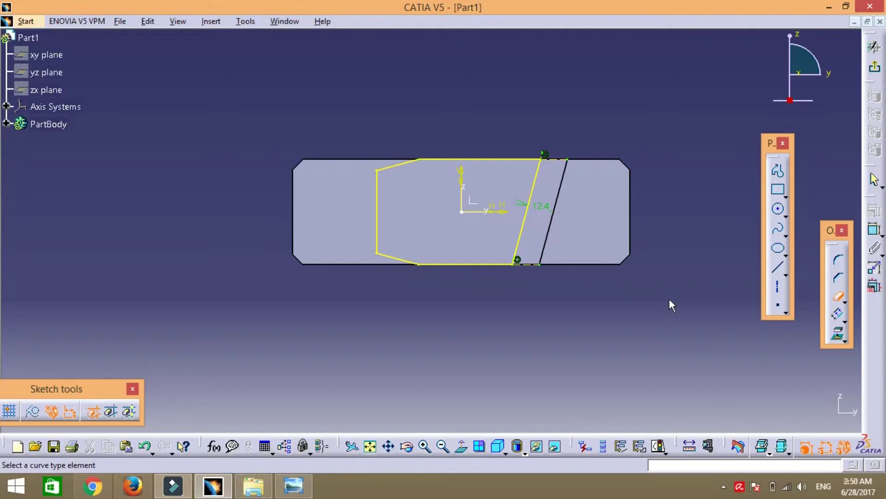
{"action": "left_click", "coordinate": [837, 295]}
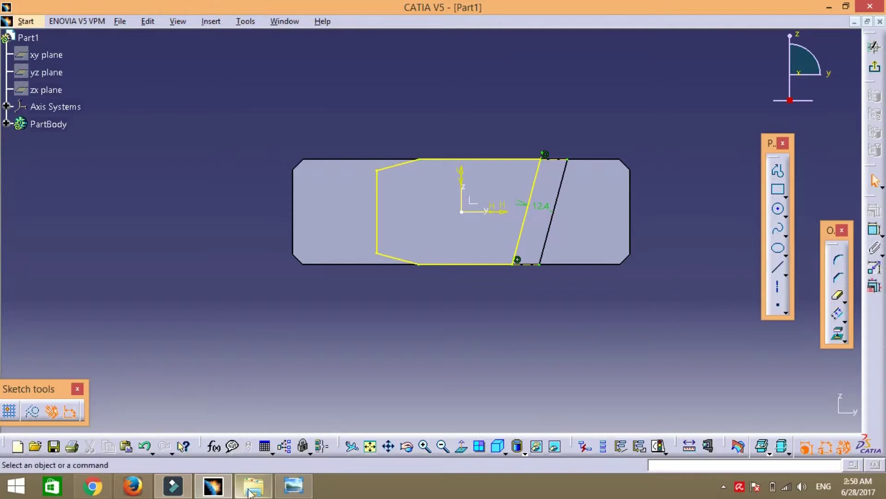
Step: View the PRACTICE4 drawing, dismiss the low-battery notice, and return to the CATIA sketch
{"action": "left_click", "coordinate": [286, 490]}
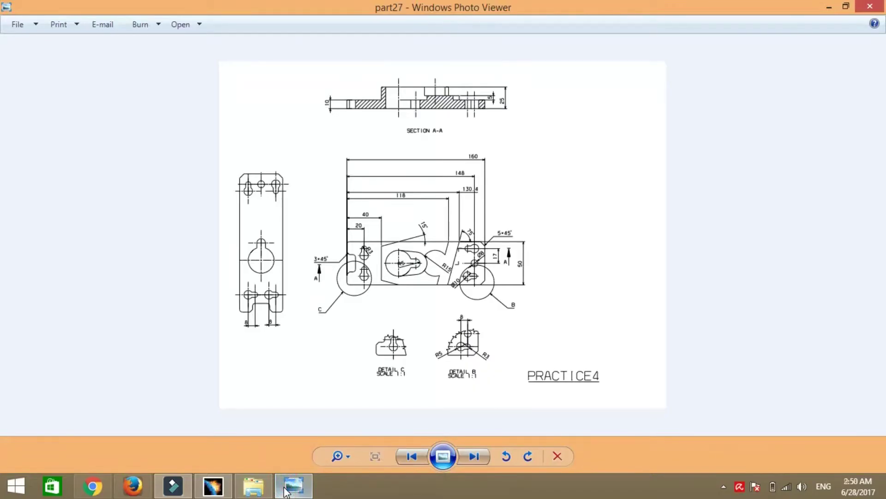
{"action": "left_click", "coordinate": [286, 489]}
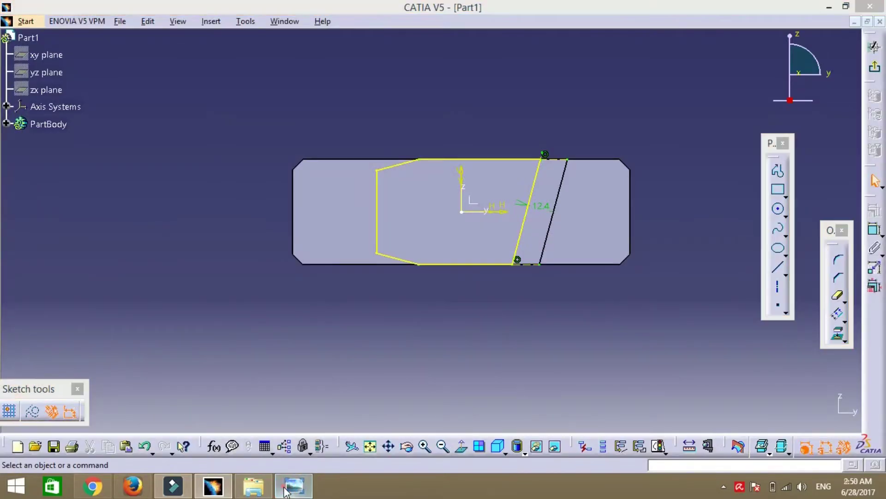
{"action": "left_click", "coordinate": [286, 489]}
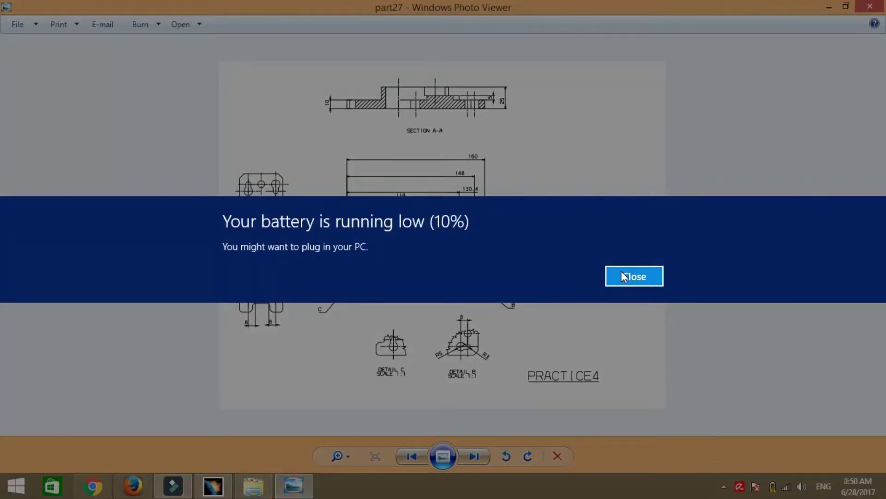
{"action": "left_click", "coordinate": [621, 271]}
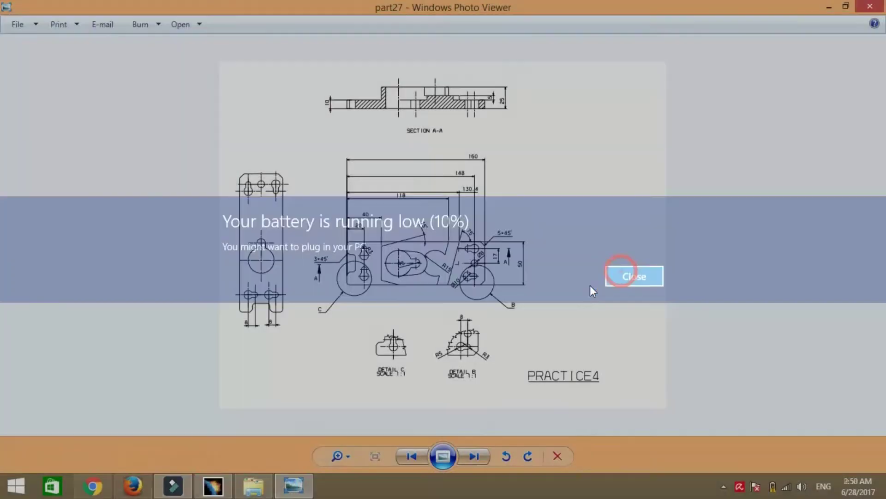
{"action": "left_click", "coordinate": [213, 486]}
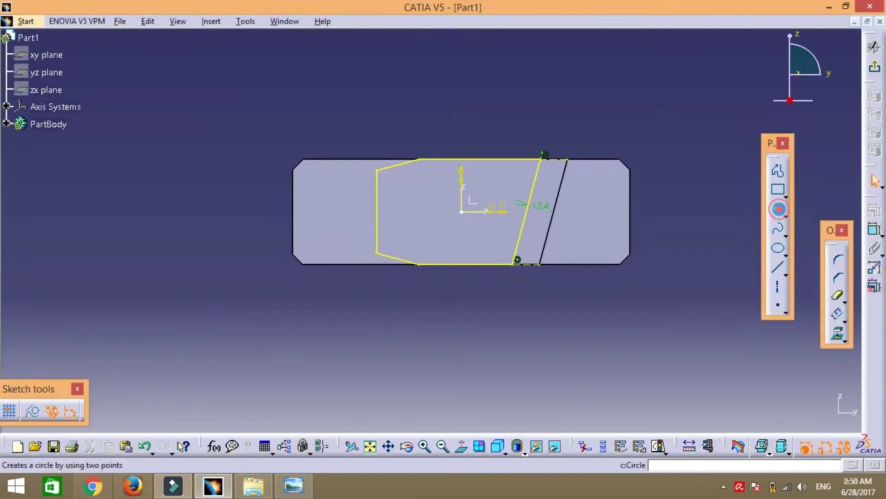
Step: Draw a circle centred on the horizontal axis near the slanted line
{"action": "left_click", "coordinate": [779, 209]}
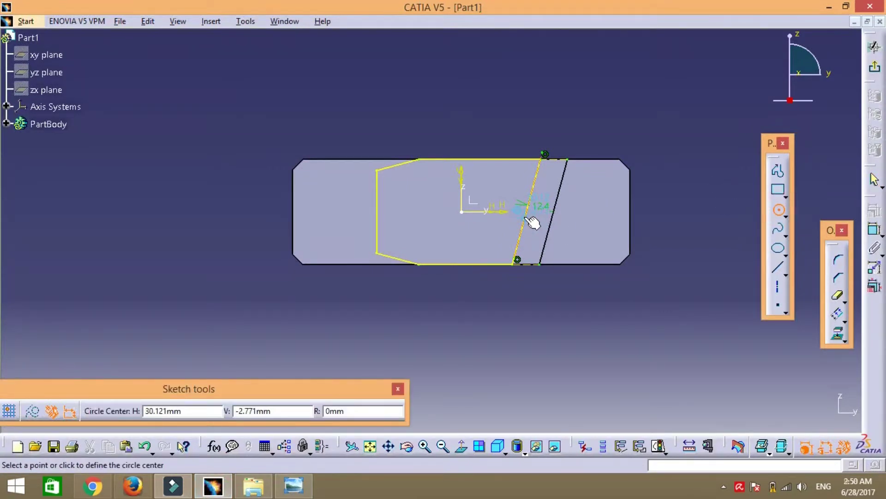
{"action": "left_click", "coordinate": [527, 217]}
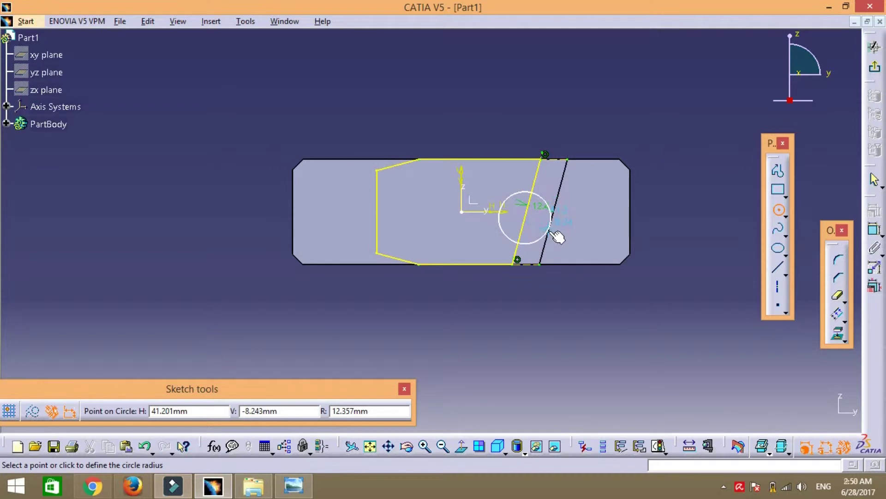
{"action": "key", "text": "Escape"}
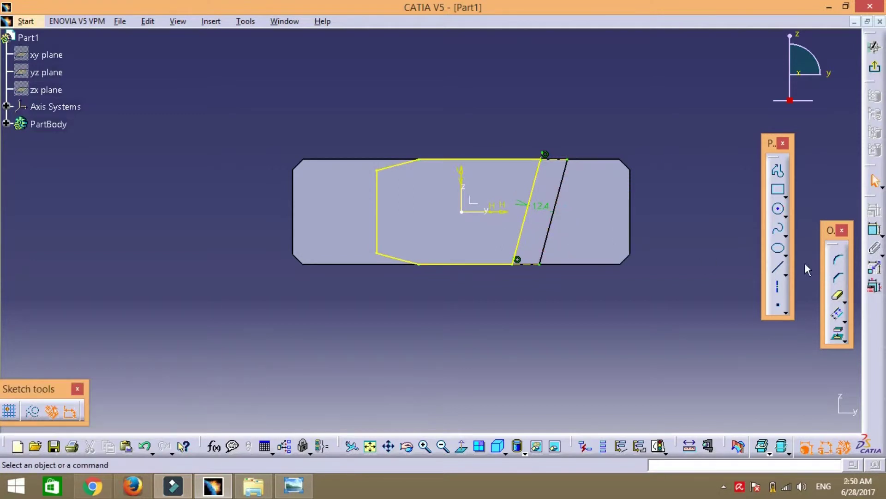
{"action": "left_click", "coordinate": [782, 214]}
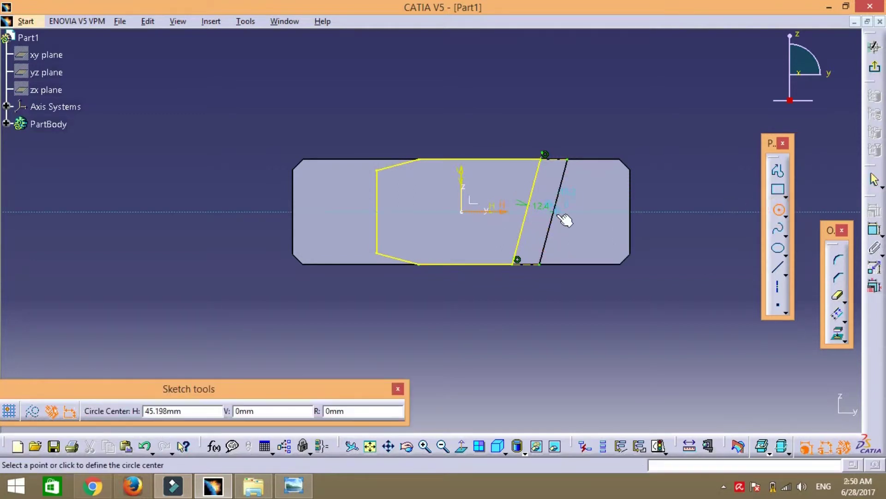
{"action": "left_click", "coordinate": [536, 211]}
{"action": "left_click", "coordinate": [560, 224]}
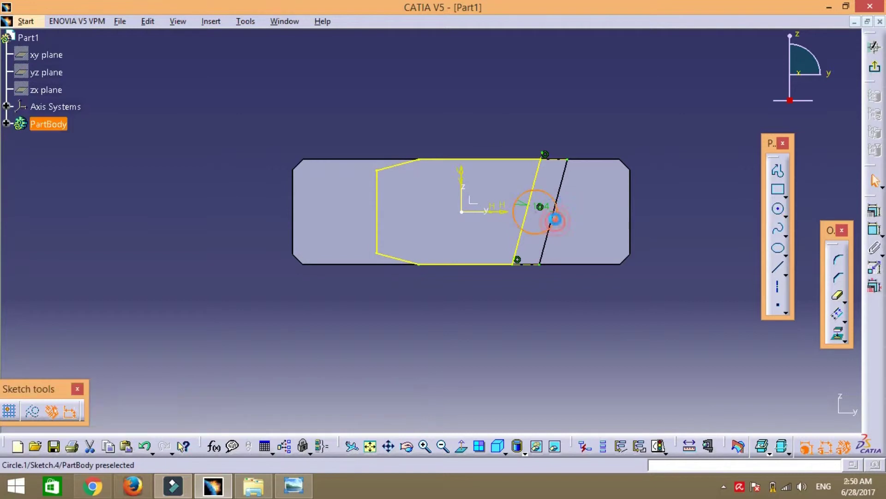
Step: Constrain the circle's diameter to 30 mm
{"action": "left_click", "coordinate": [538, 193]}
{"action": "left_click", "coordinate": [874, 230]}
{"action": "left_click", "coordinate": [701, 254]}
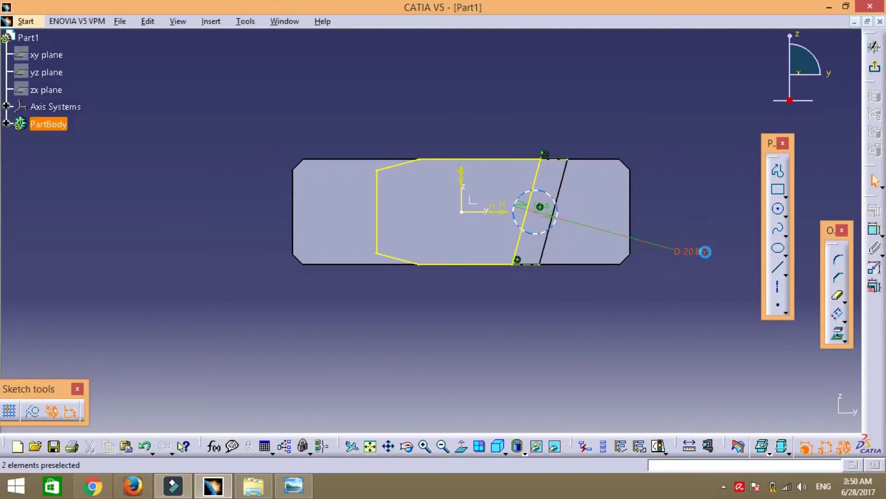
{"action": "double_click", "coordinate": [701, 252]}
{"action": "type", "text": "30"}
{"action": "key", "text": "Return"}
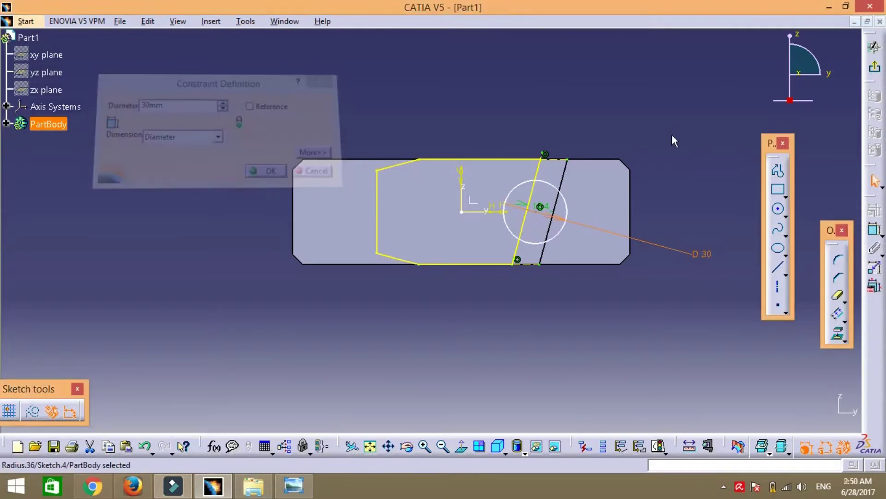
{"action": "left_click", "coordinate": [663, 197]}
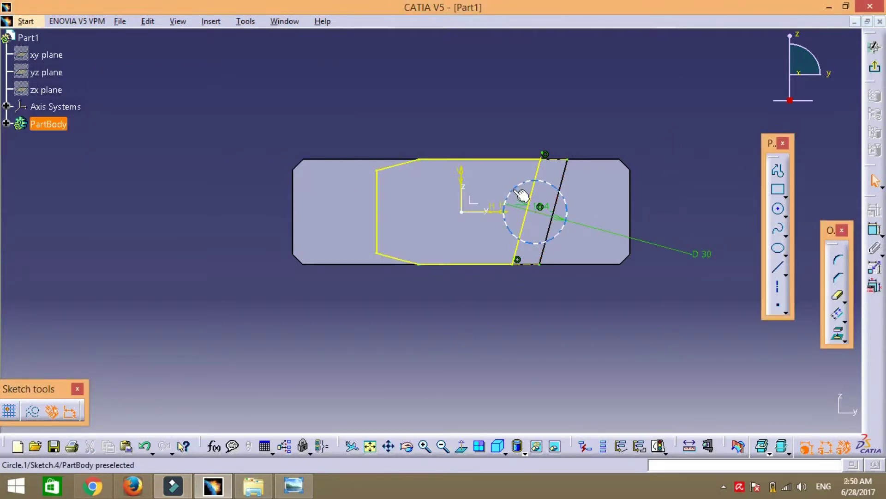
Step: Move the circle's centre onto the slanted line, trim its right arc, and exit the sketch
{"action": "left_click_drag", "start_coordinate": [515, 183], "coordinate": [488, 183]}
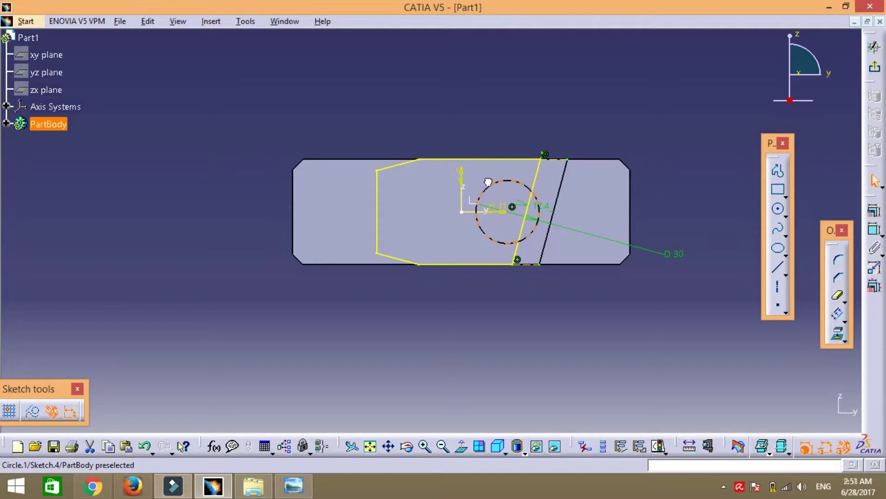
{"action": "left_click", "coordinate": [623, 373]}
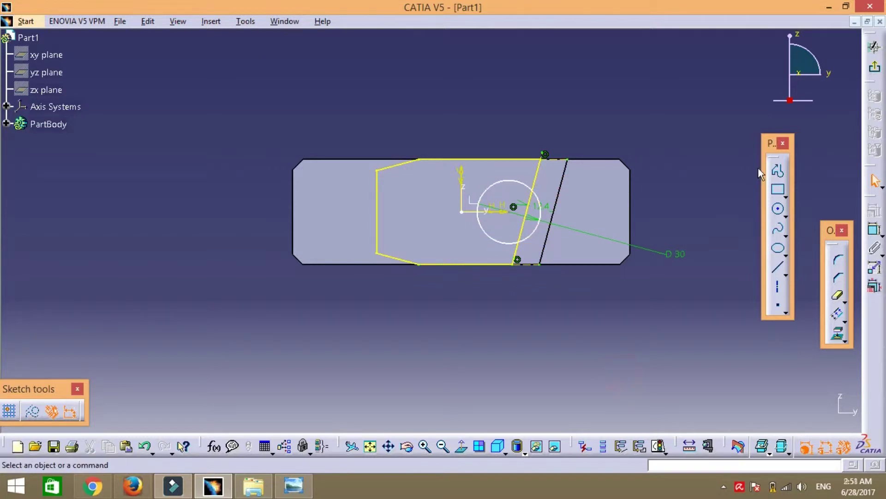
{"action": "left_click", "coordinate": [838, 296]}
{"action": "left_click", "coordinate": [540, 228]}
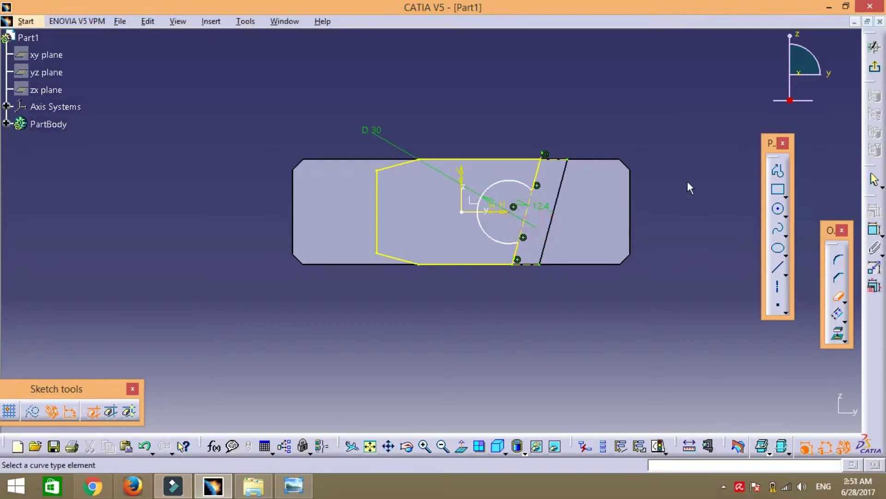
{"action": "left_click", "coordinate": [875, 70]}
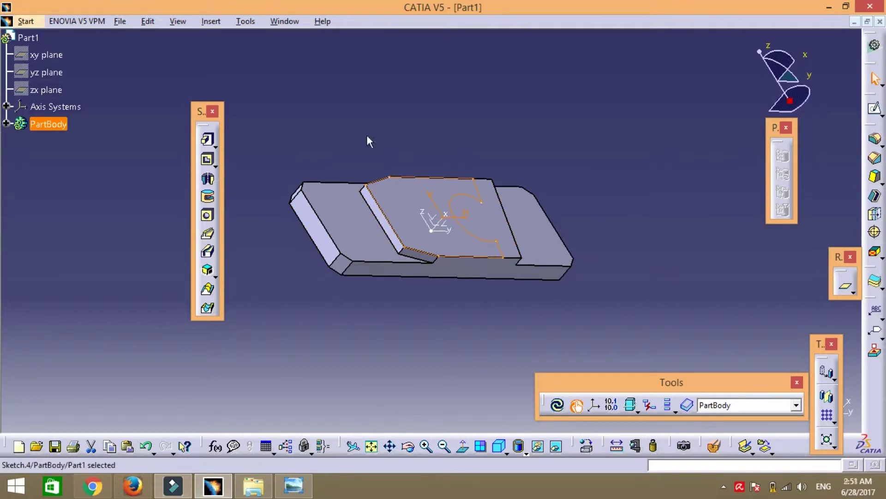
Step: Pad the sketch 10 mm into a raised block with a circular notch
{"action": "left_click", "coordinate": [207, 138]}
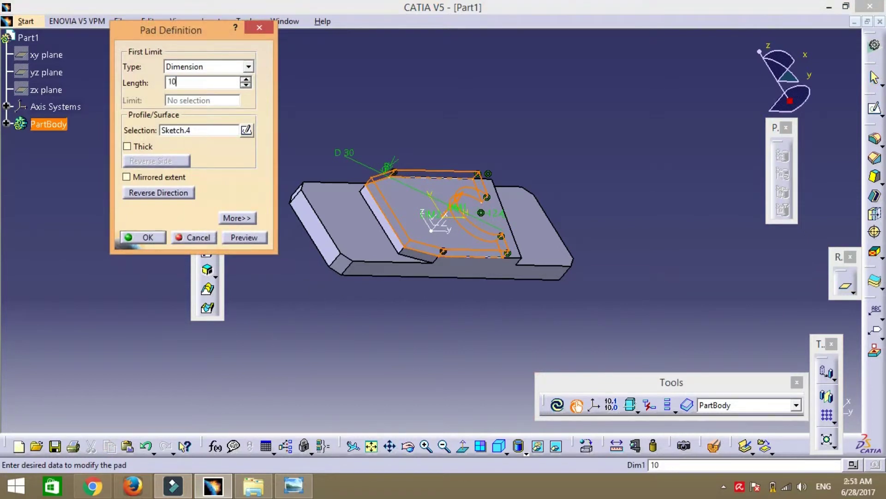
{"action": "key", "text": "Return"}
{"action": "left_click", "coordinate": [469, 337]}
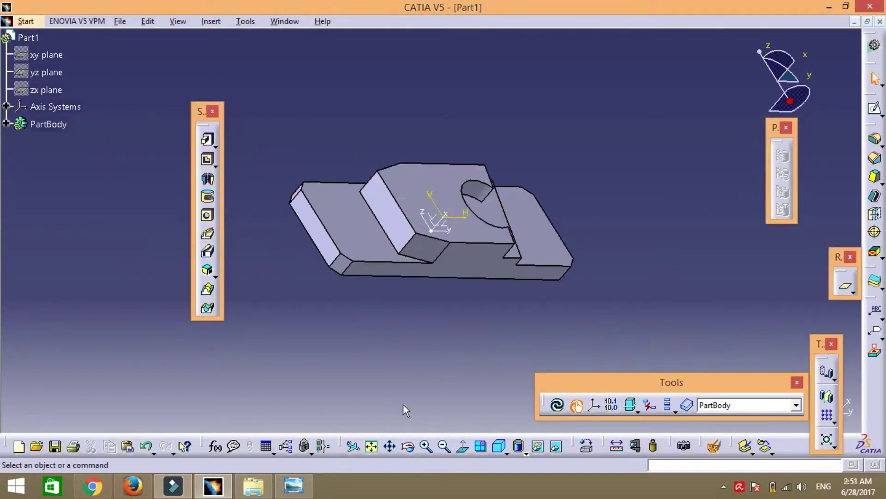
Step: Orbit to the top face and start a new sketch on it
{"action": "mouse_move", "coordinate": [408, 446]}
{"action": "left_mouse_down"}
{"action": "mouse_move", "coordinate": [530, 238]}
{"action": "mouse_move", "coordinate": [533, 257]}
{"action": "left_mouse_up"}
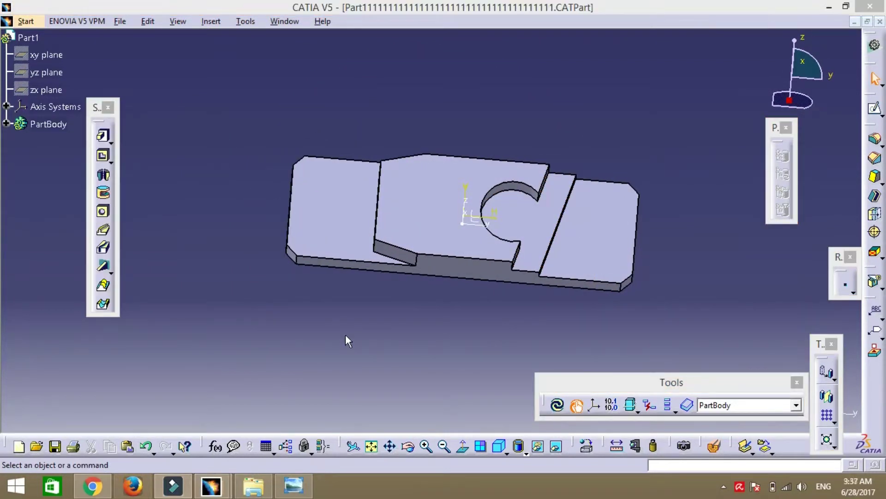
{"action": "left_click", "coordinate": [437, 219]}
{"action": "left_click", "coordinate": [870, 108]}
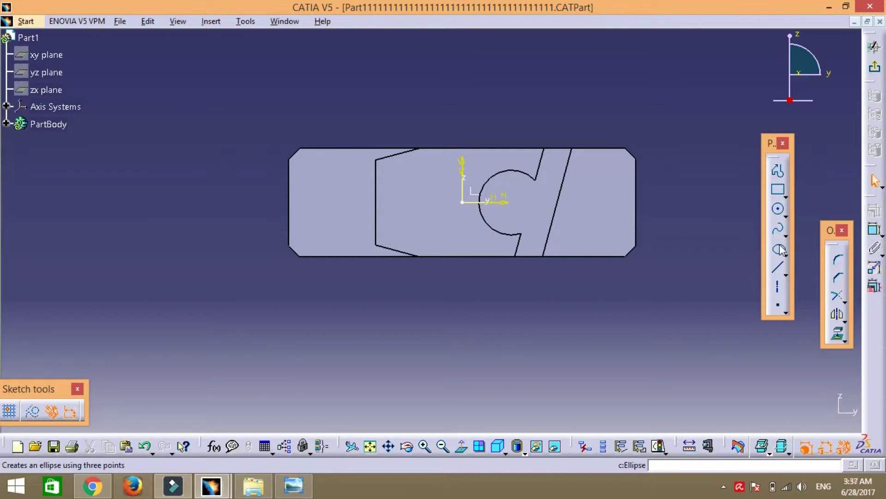
{"action": "left_click", "coordinate": [786, 196]}
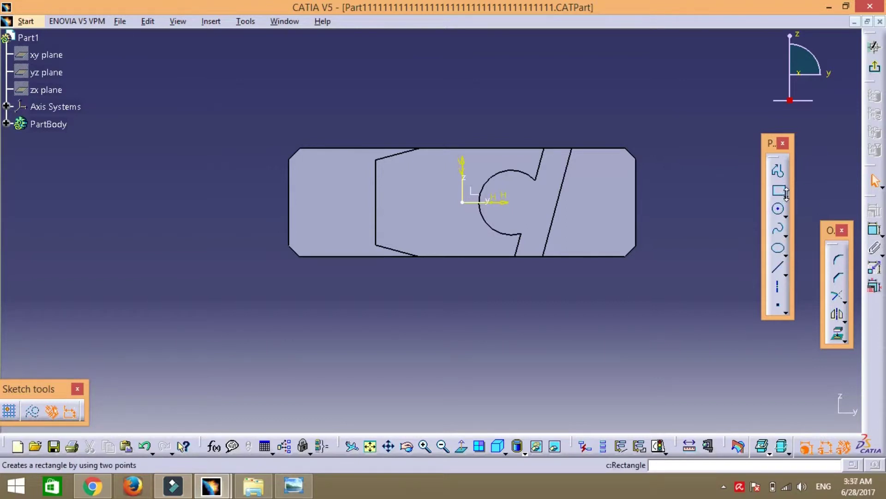
{"action": "left_click", "coordinate": [786, 196]}
{"action": "left_click", "coordinate": [785, 208]}
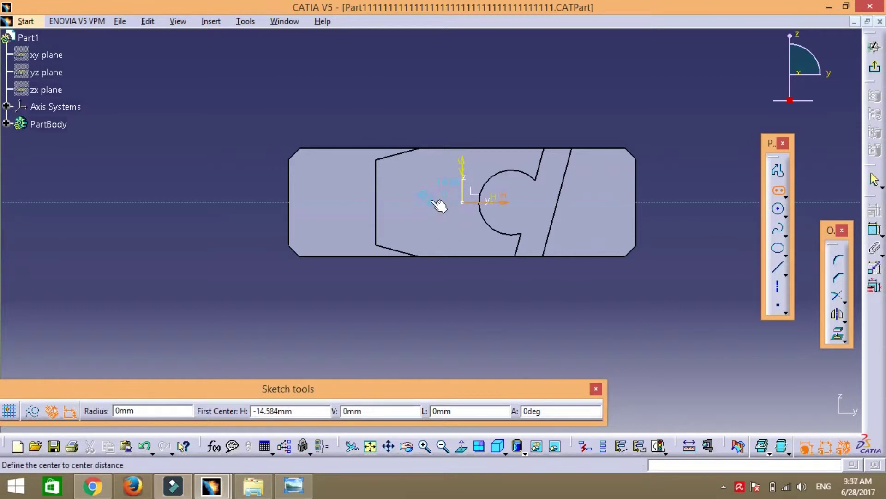
{"action": "left_click", "coordinate": [432, 202]}
{"action": "left_click", "coordinate": [490, 203]}
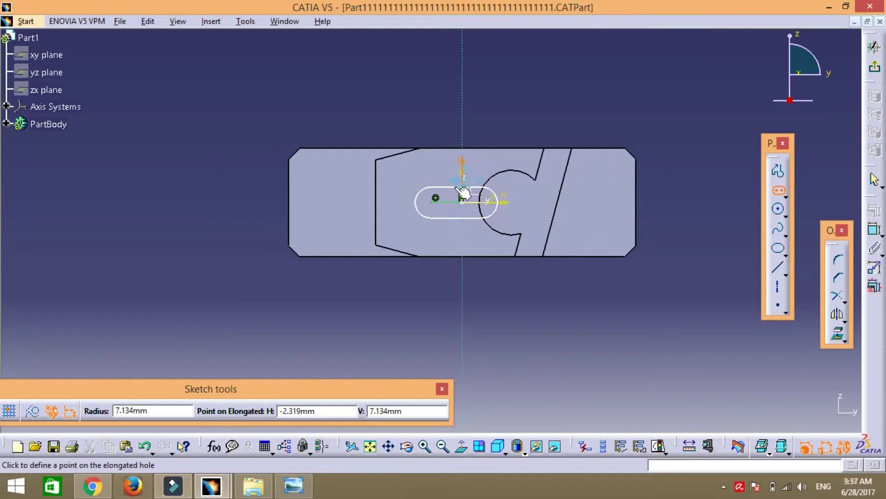
{"action": "left_click", "coordinate": [440, 182]}
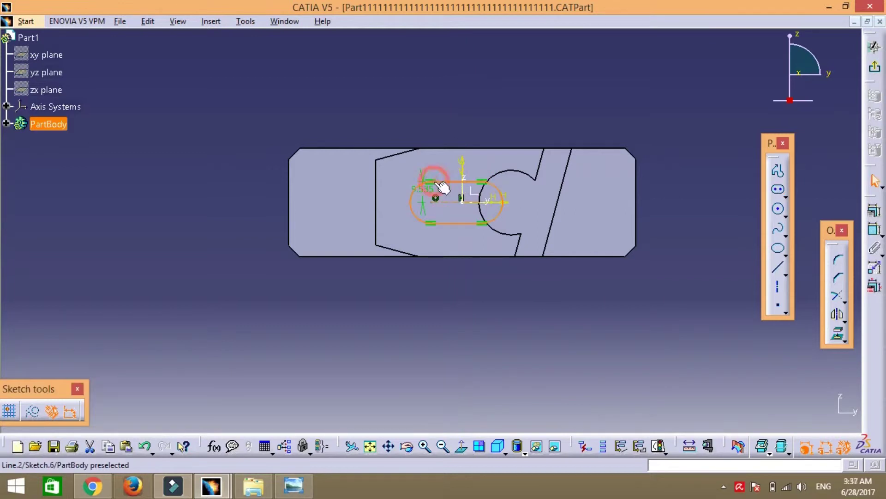
{"action": "left_click", "coordinate": [474, 335]}
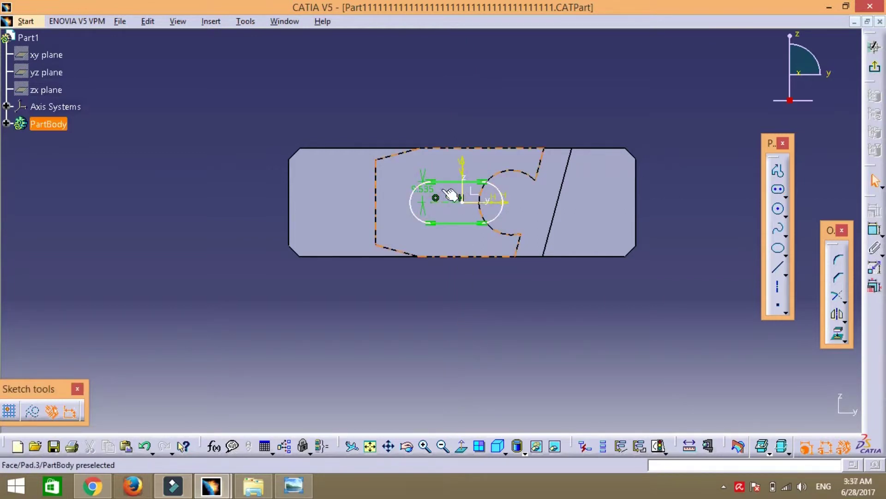
{"action": "key", "text": "ctrl+z"}
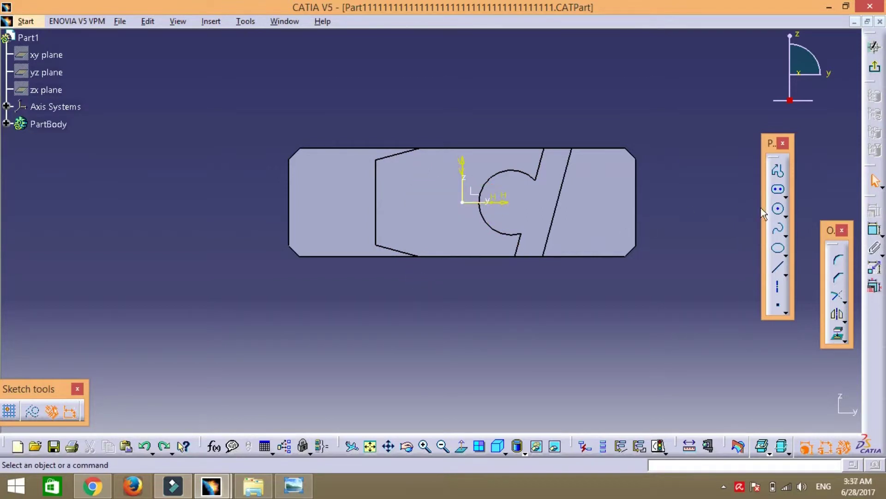
Step: Draw two circles: one left of the origin and a small one inside the cutout
{"action": "left_click", "coordinate": [779, 208]}
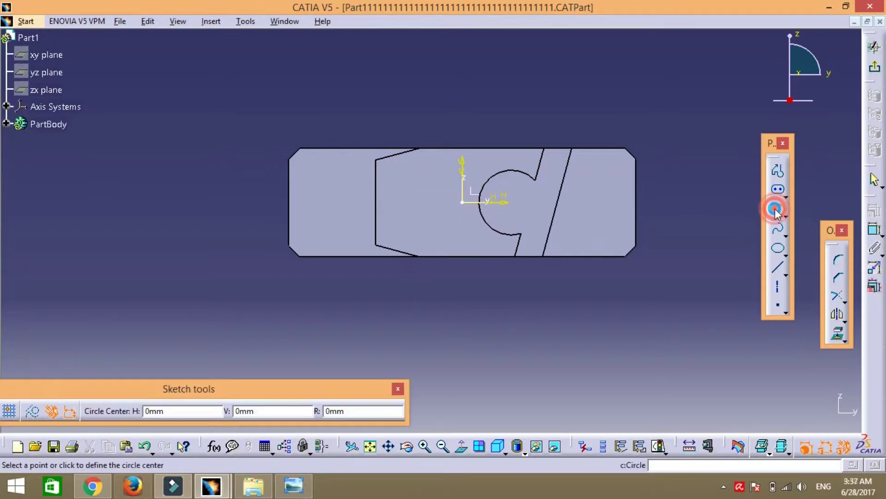
{"action": "left_click", "coordinate": [433, 200]}
{"action": "left_click", "coordinate": [450, 218]}
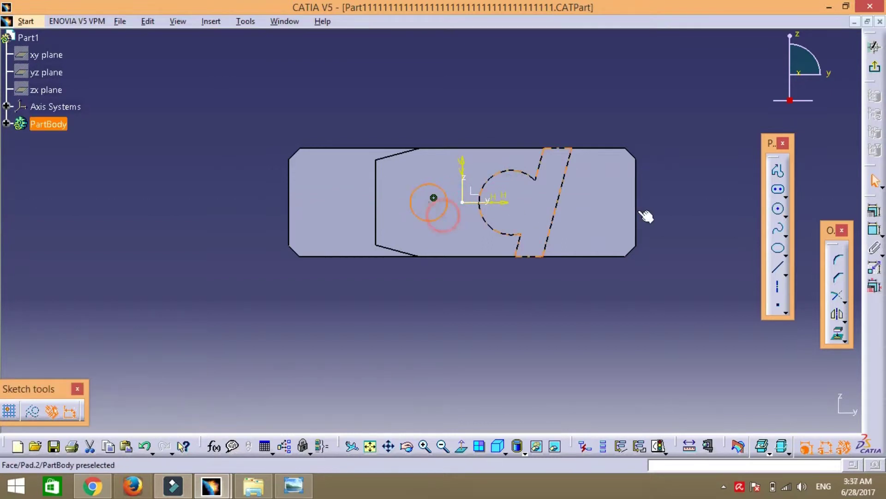
{"action": "left_click", "coordinate": [778, 208]}
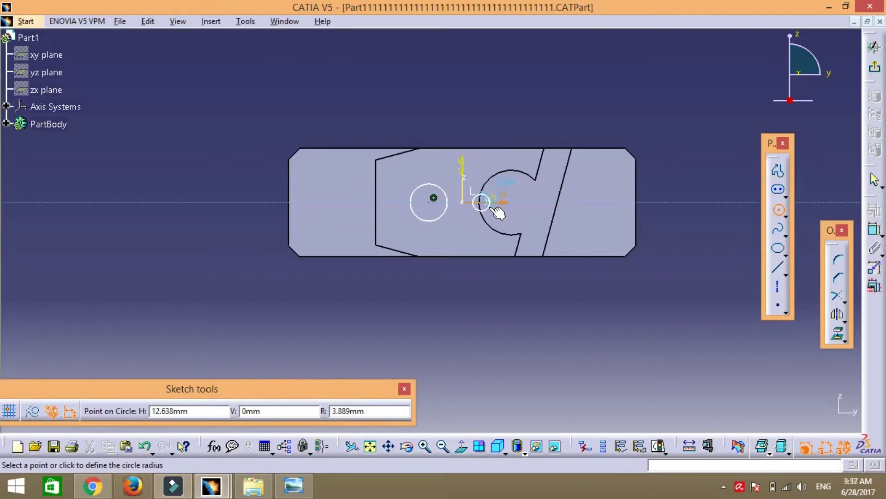
{"action": "left_click", "coordinate": [497, 212]}
{"action": "left_click", "coordinate": [693, 319]}
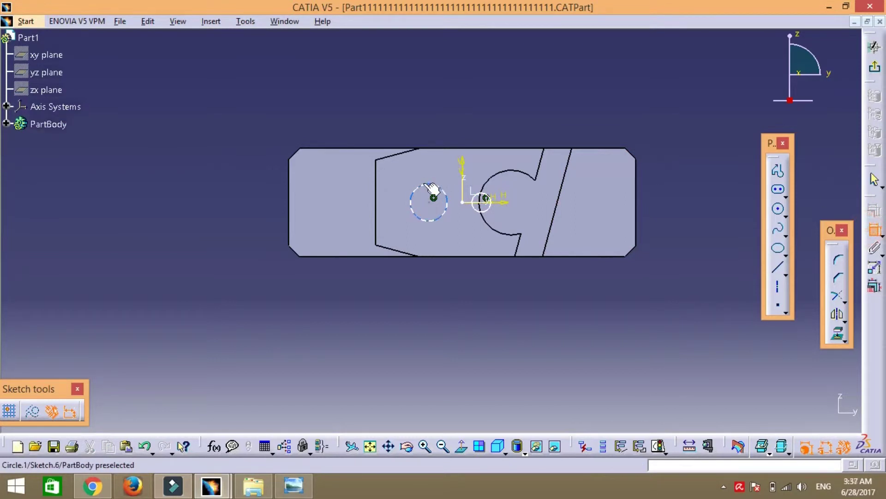
Step: Set the left circle's diameter to 15 mm and the small circle's to 10 mm
{"action": "left_click", "coordinate": [428, 185]}
{"action": "left_click", "coordinate": [495, 199]}
{"action": "left_click", "coordinate": [486, 96]}
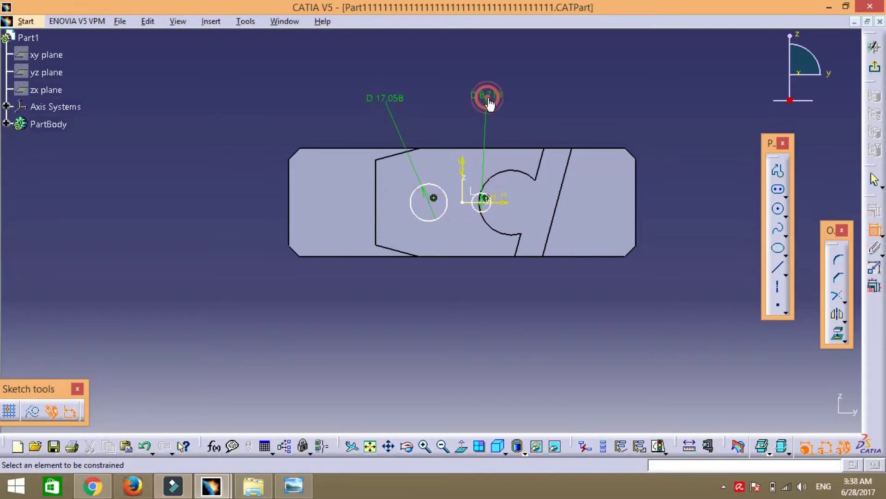
{"action": "double_click", "coordinate": [385, 106]}
{"action": "key", "text": "Return"}
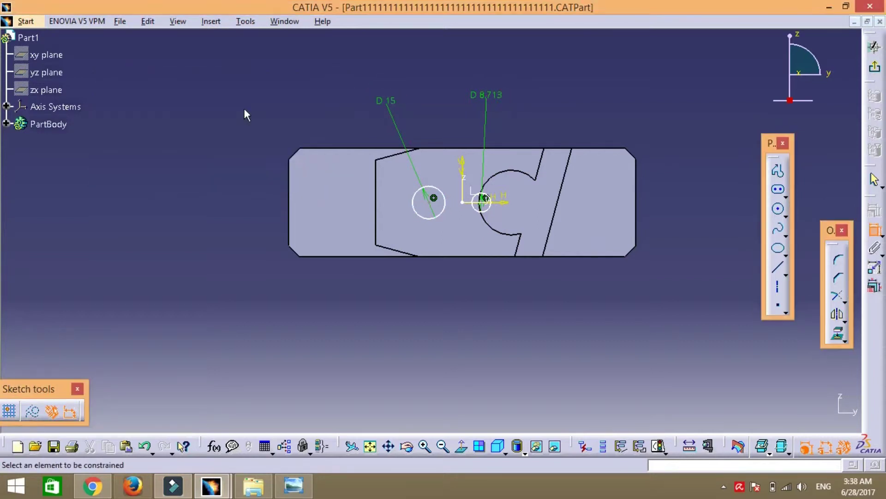
{"action": "double_click", "coordinate": [498, 100]}
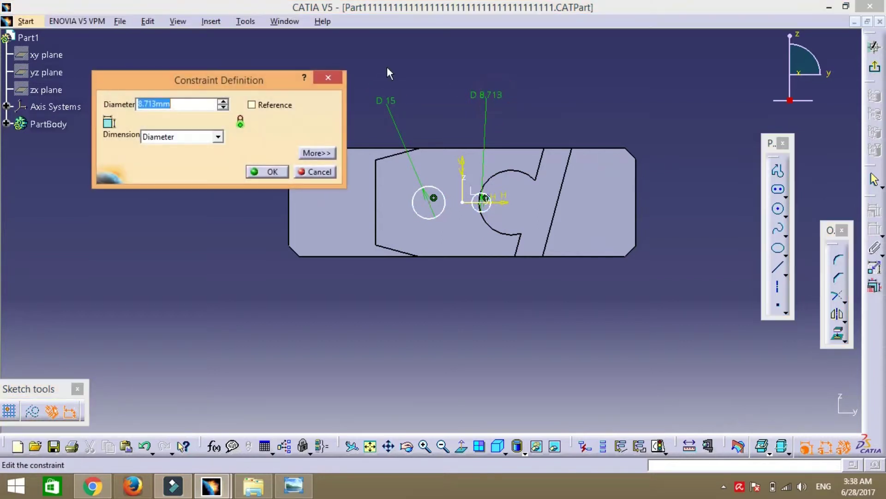
{"action": "type", "text": "10"}
{"action": "key", "text": "Return"}
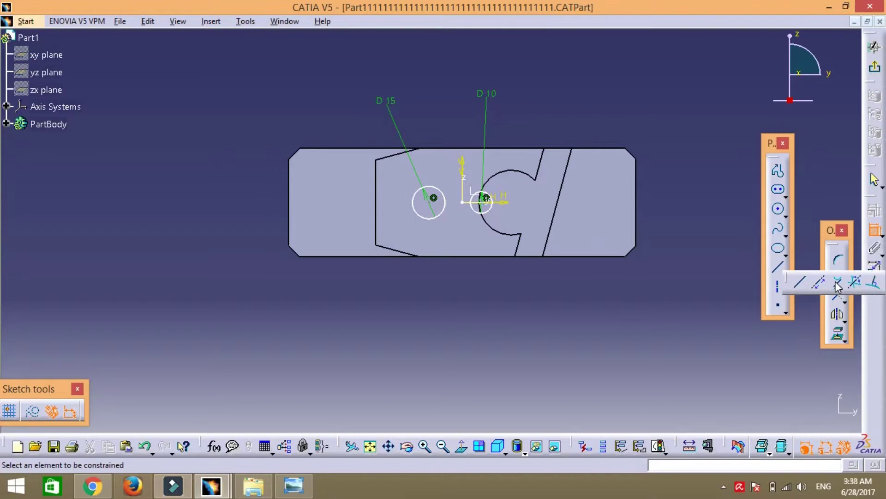
Step: Join the two circles with upper and lower tangent lines
{"action": "left_click", "coordinate": [836, 279]}
{"action": "left_click", "coordinate": [444, 193]}
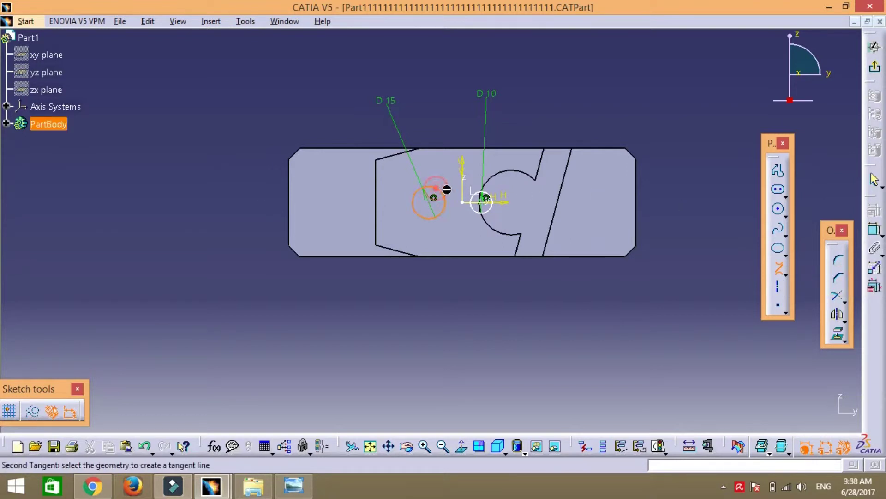
{"action": "left_click", "coordinate": [491, 197]}
{"action": "left_click", "coordinate": [439, 215]}
{"action": "left_click", "coordinate": [487, 208]}
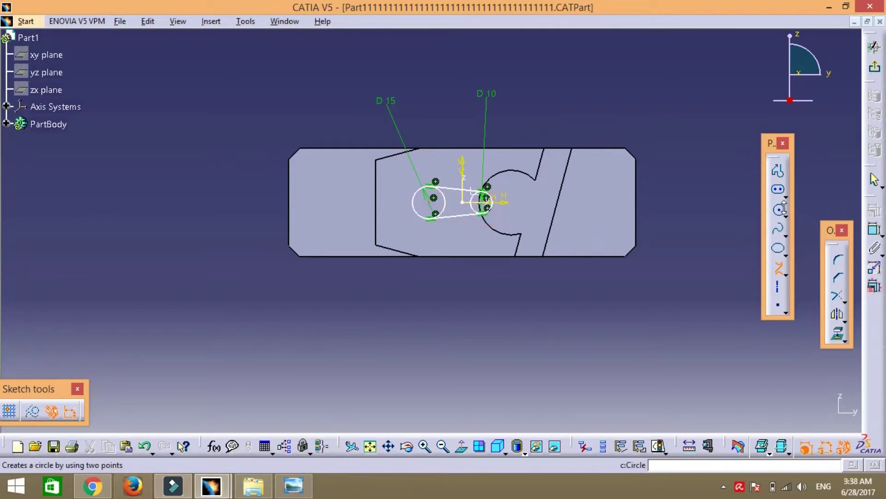
Step: Dimension the small circle 8 mm from the vertical axis
{"action": "left_click", "coordinate": [874, 232]}
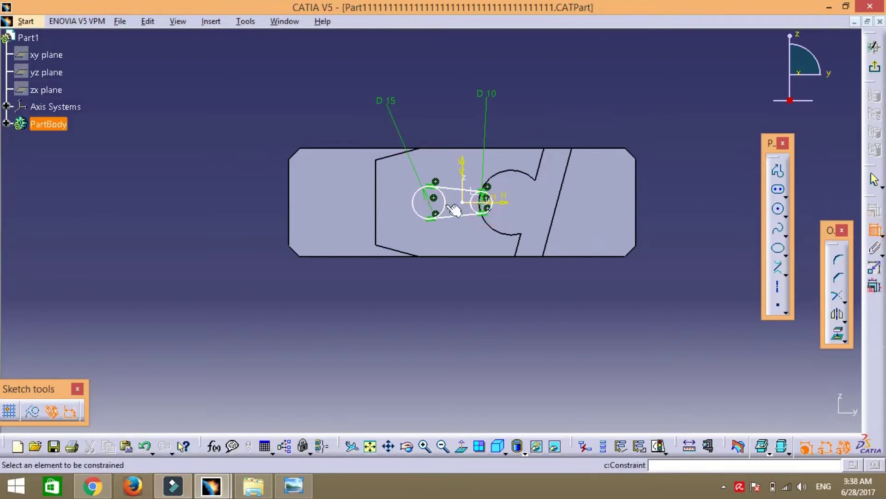
{"action": "left_click", "coordinate": [461, 164]}
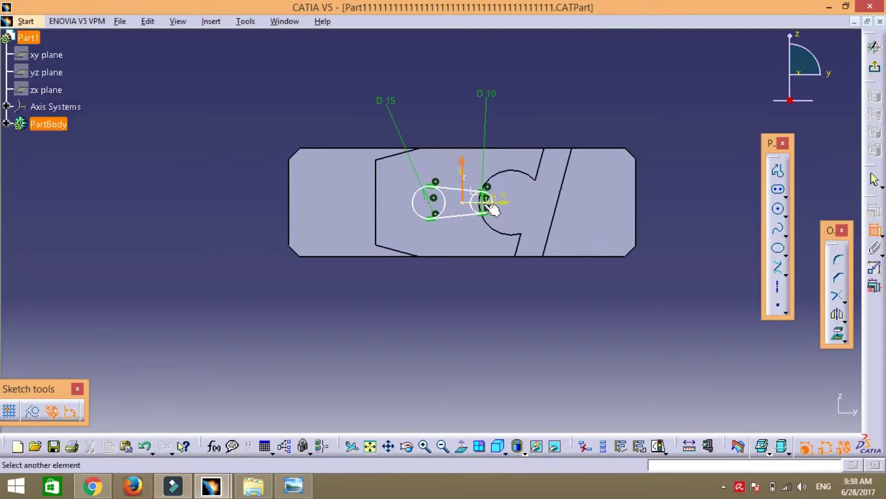
{"action": "left_click", "coordinate": [483, 202]}
{"action": "left_click", "coordinate": [450, 82]}
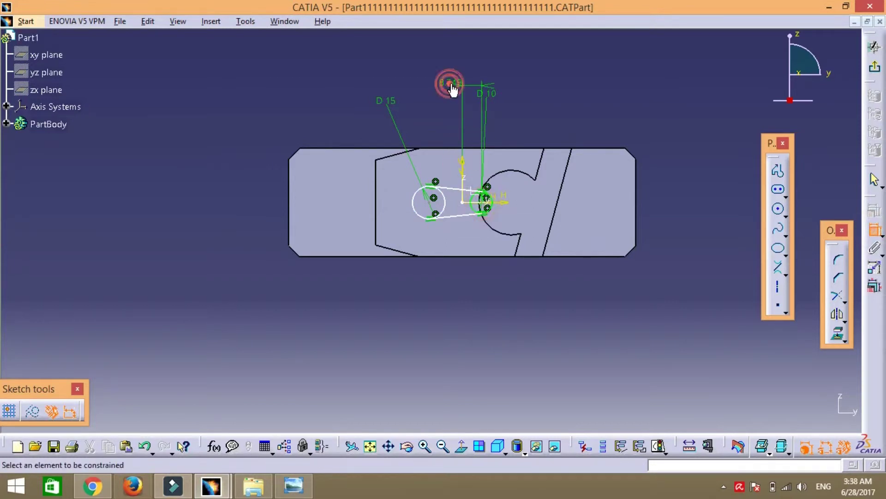
{"action": "double_click", "coordinate": [450, 83]}
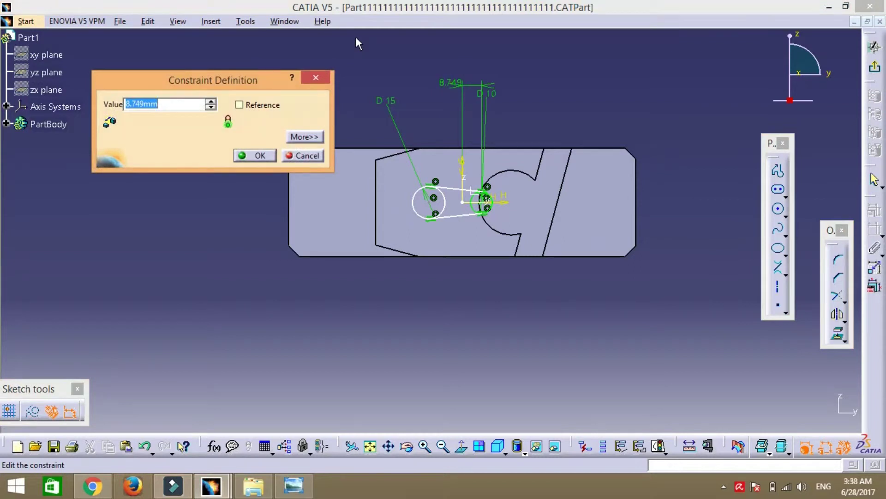
{"action": "type", "text": "8"}
{"action": "key", "text": "Return"}
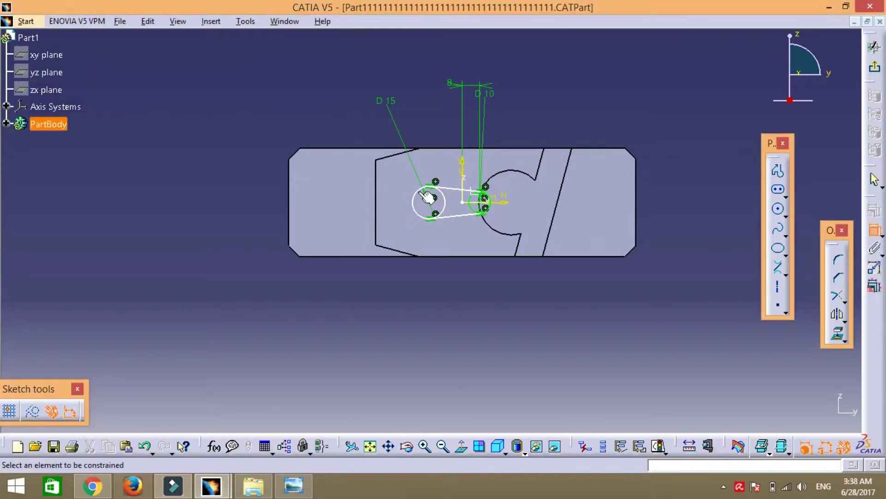
Step: Add a 10 mm horizontal distance dimension to the left circle
{"action": "left_click", "coordinate": [875, 229]}
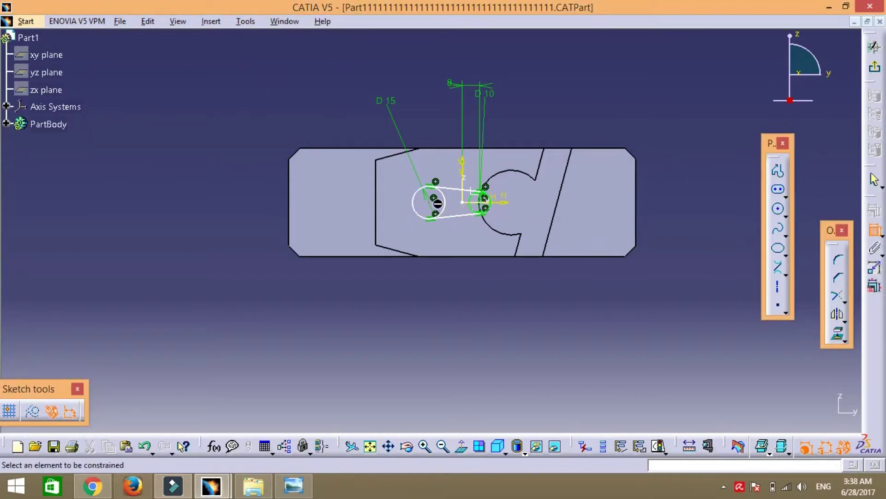
{"action": "left_click", "coordinate": [432, 205]}
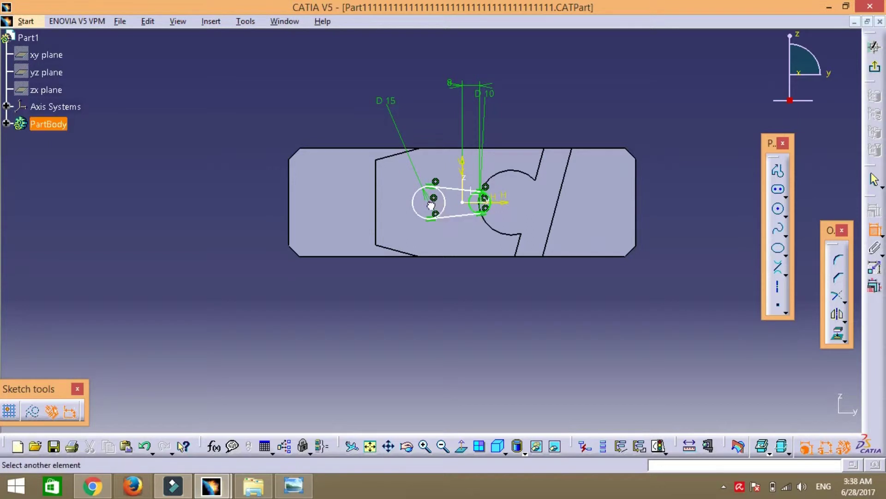
{"action": "left_click", "coordinate": [464, 184]}
{"action": "left_click", "coordinate": [427, 74]}
{"action": "double_click", "coordinate": [427, 72]}
{"action": "type", "text": "10"}
{"action": "key", "text": "Return"}
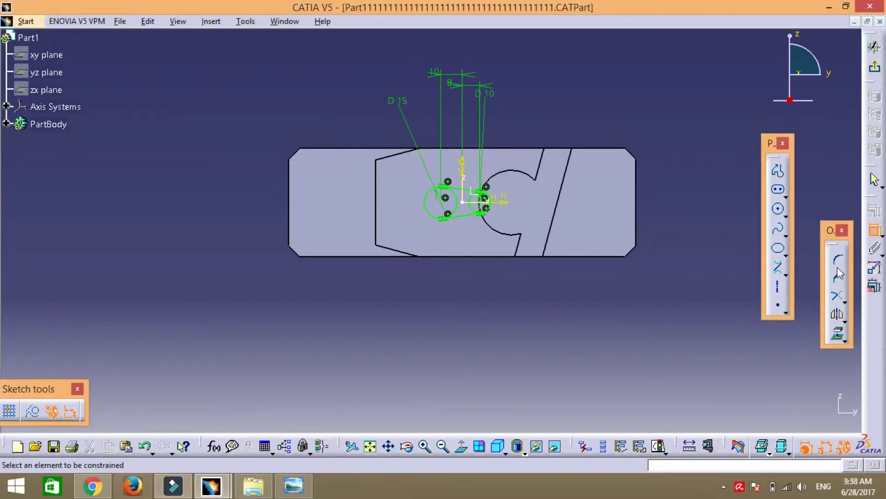
Step: Quick-trim the inner arcs of both circles into a closed slot outline
{"action": "left_click", "coordinate": [842, 302]}
{"action": "left_click", "coordinate": [838, 317]}
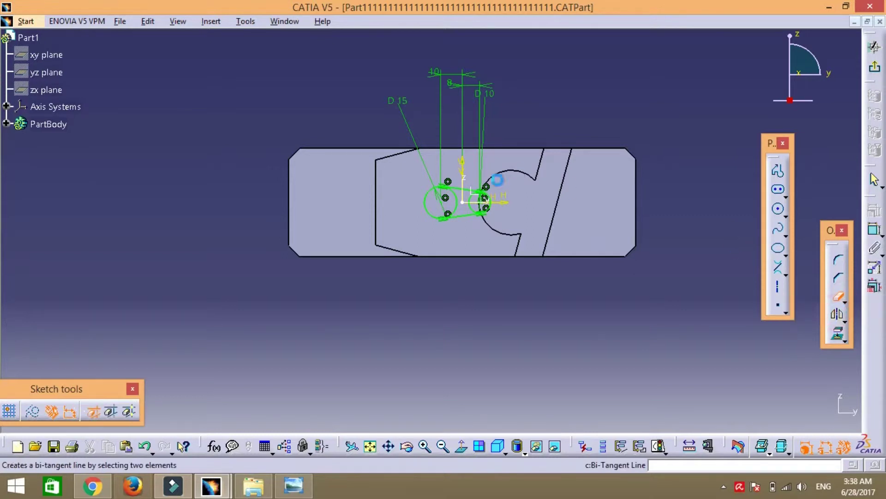
{"action": "left_click", "coordinate": [455, 206]}
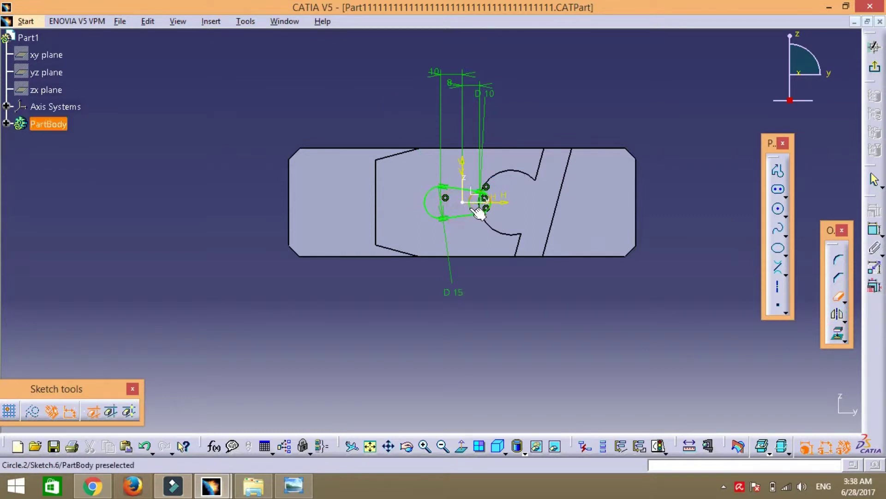
{"action": "left_click", "coordinate": [481, 201]}
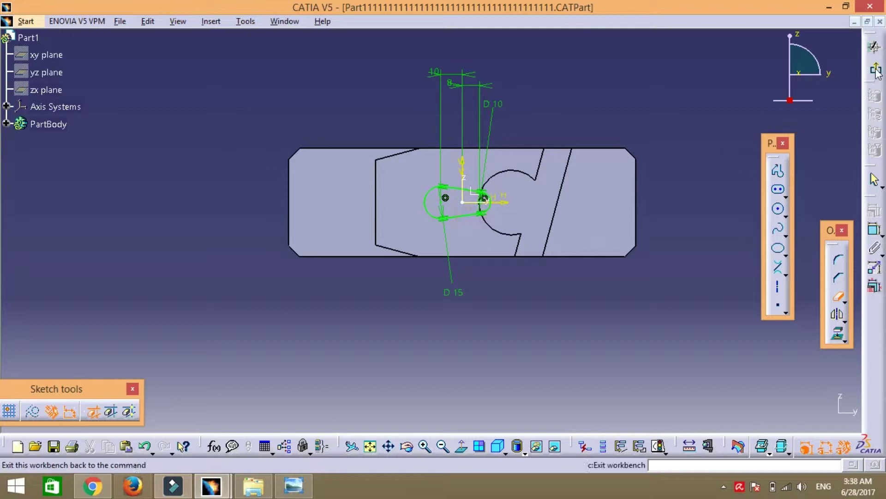
Step: Exit the sketch and pocket Sketch.6 into the plate at 10 mm depth
{"action": "left_click", "coordinate": [874, 46]}
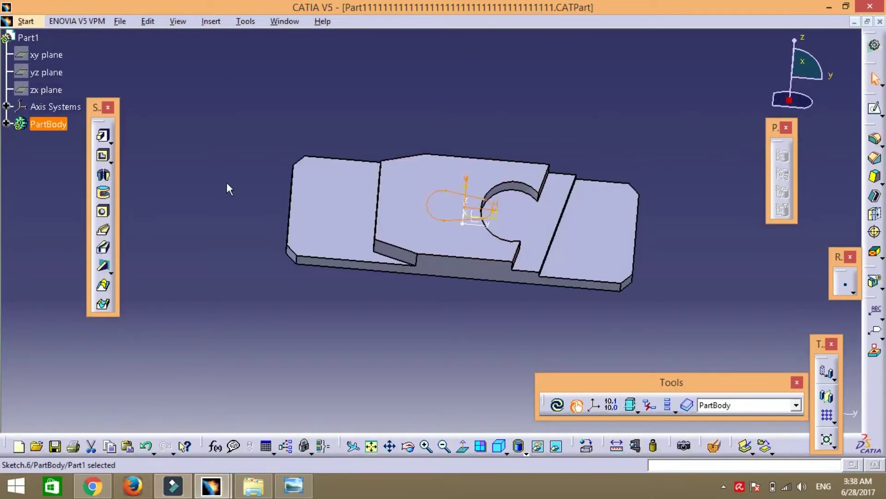
{"action": "left_click", "coordinate": [105, 158]}
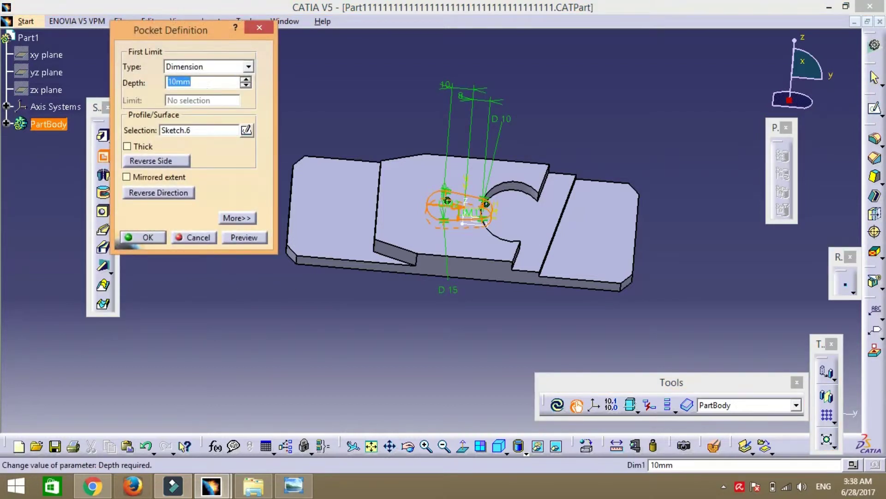
{"action": "key", "text": "Return"}
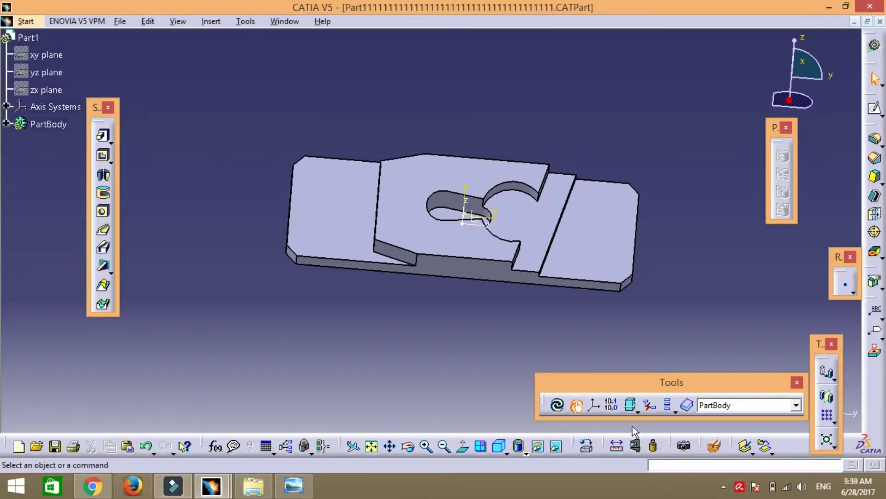
Step: Reopen Sketch.6 and change the keyhole's round-end diameter from 15 to 20 mm
{"action": "left_click", "coordinate": [408, 446]}
{"action": "mouse_move", "coordinate": [422, 319]}
{"action": "left_mouse_down"}
{"action": "mouse_move", "coordinate": [425, 372]}
{"action": "mouse_move", "coordinate": [428, 356]}
{"action": "left_mouse_up"}
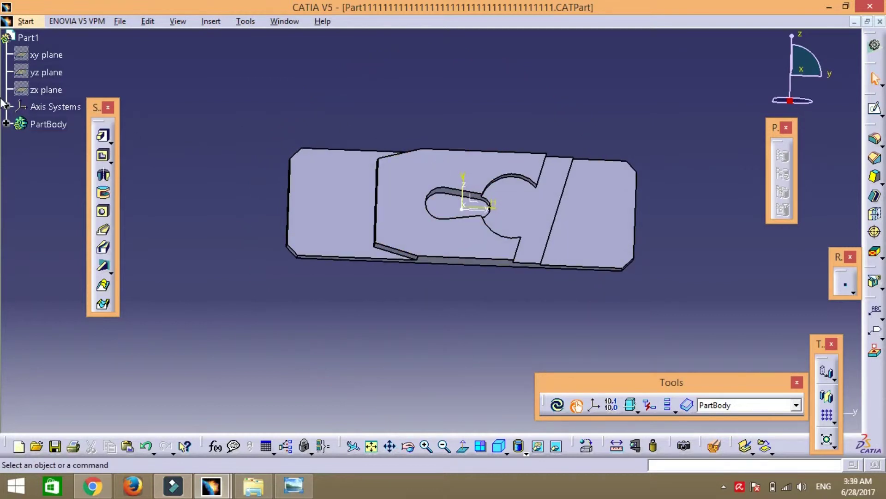
{"action": "left_click", "coordinate": [9, 124]}
{"action": "double_click", "coordinate": [57, 297]}
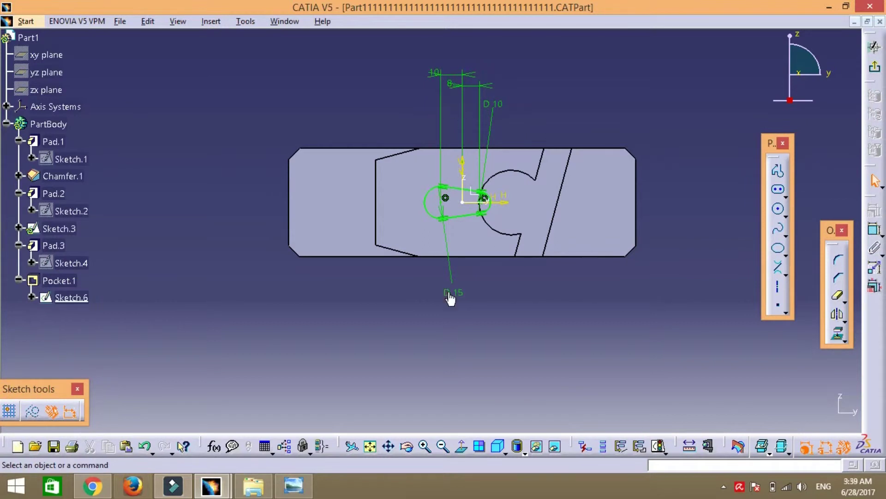
{"action": "double_click", "coordinate": [462, 299]}
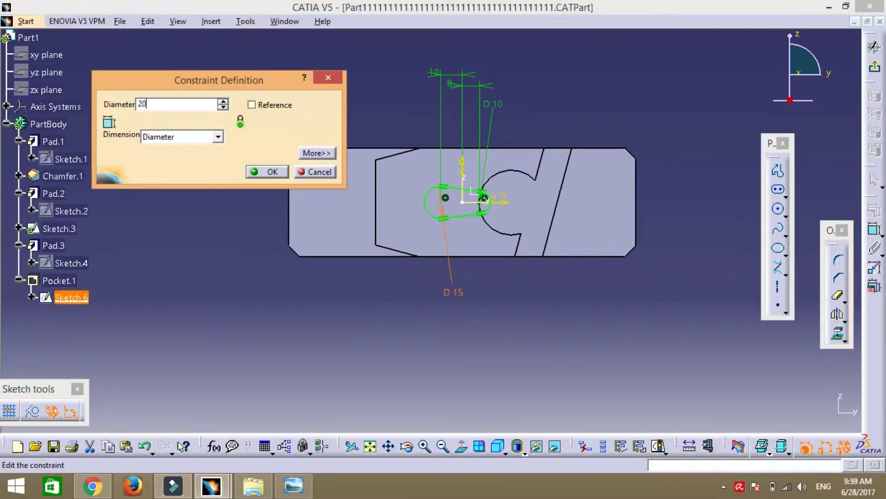
{"action": "key", "text": "Return"}
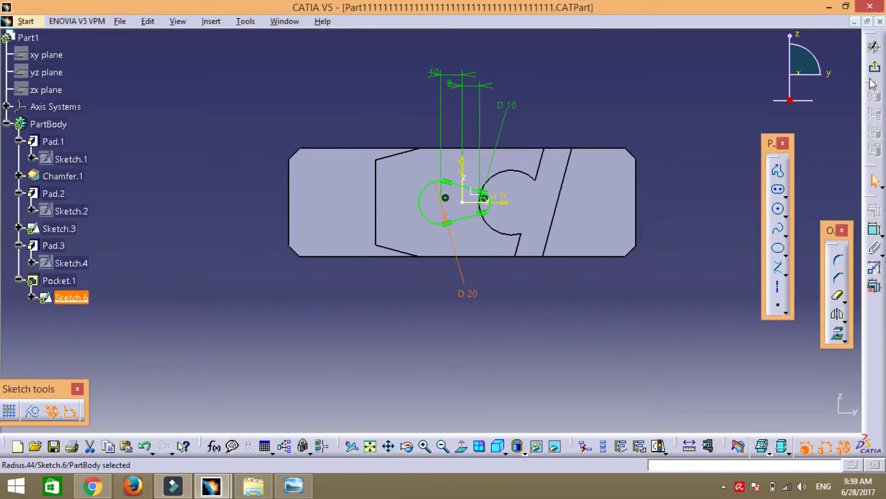
Step: Exit the sketch, update the part, and select the pocket face
{"action": "left_click", "coordinate": [875, 67]}
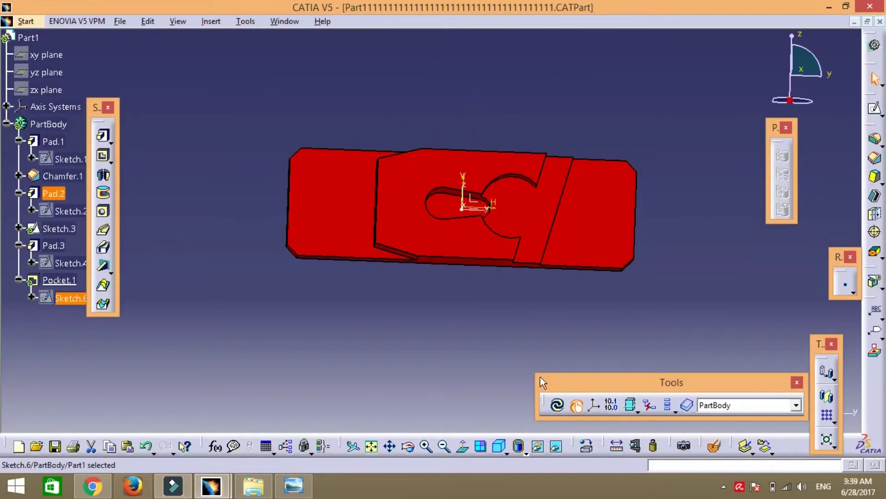
{"action": "left_click", "coordinate": [558, 405]}
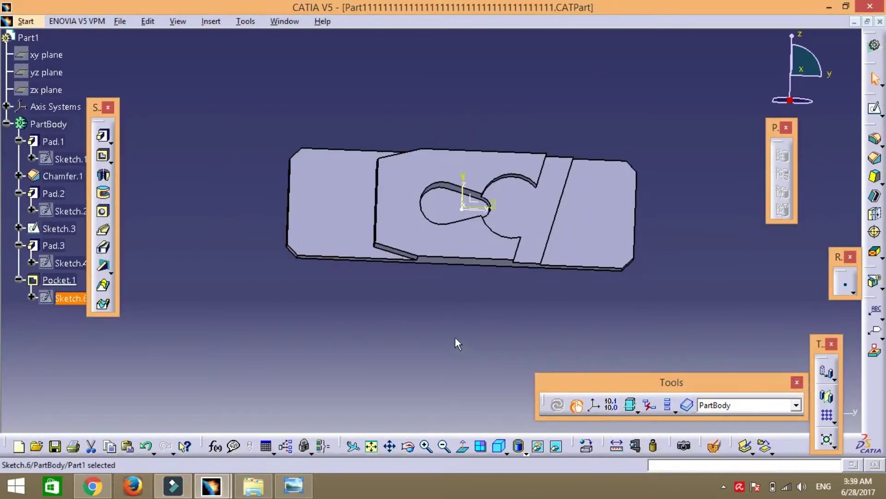
{"action": "left_click", "coordinate": [445, 330]}
{"action": "left_click", "coordinate": [425, 200]}
Step: Start Sketch.7 on the pocket face with the keyhole's round left edge projected as construction
{"action": "left_click", "coordinate": [874, 109]}
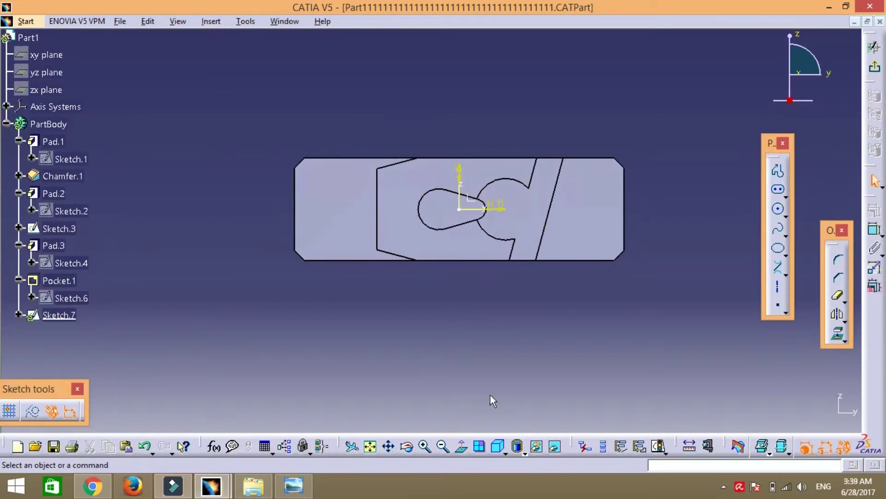
{"action": "left_click", "coordinate": [420, 205]}
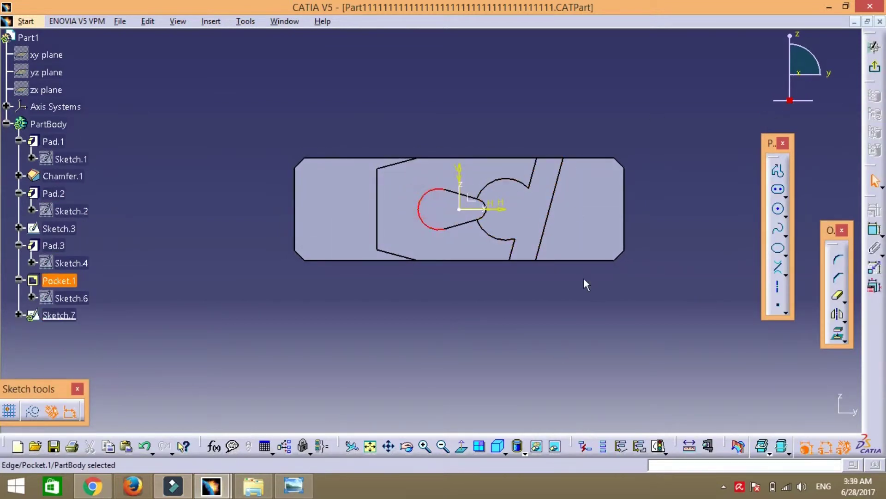
{"action": "left_click", "coordinate": [837, 333]}
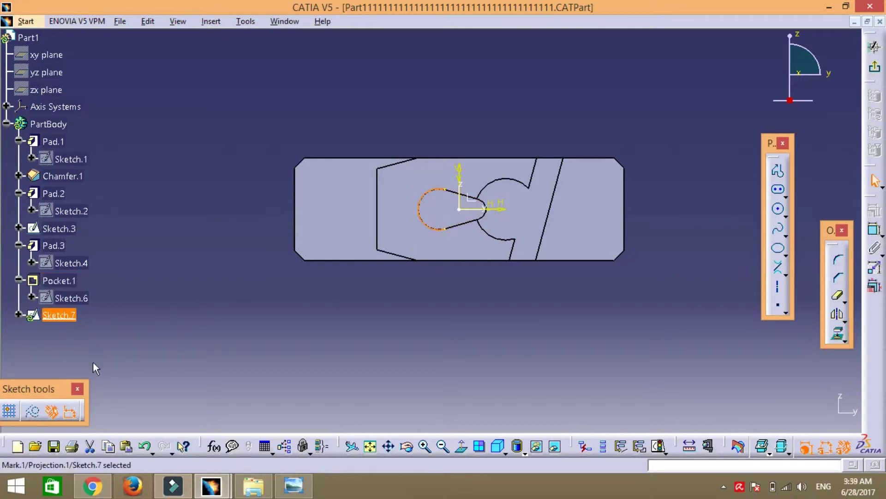
{"action": "left_click", "coordinate": [32, 410]}
{"action": "left_click", "coordinate": [386, 350]}
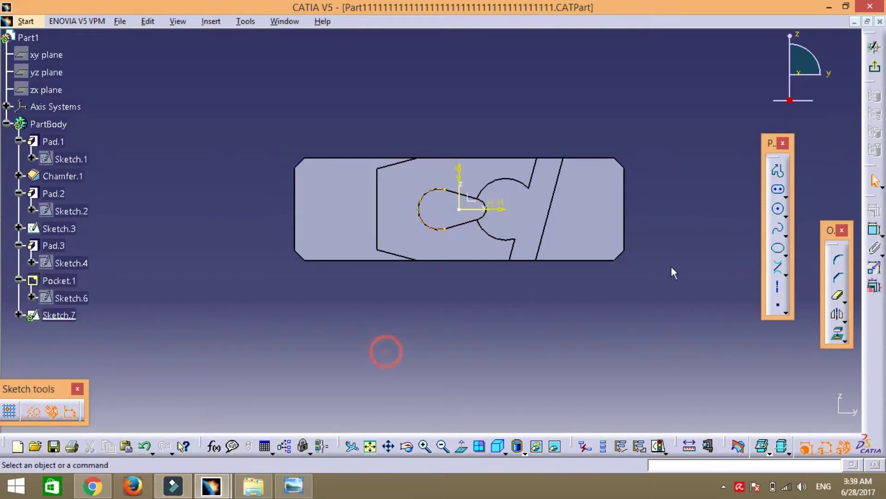
{"action": "left_click", "coordinate": [785, 198]}
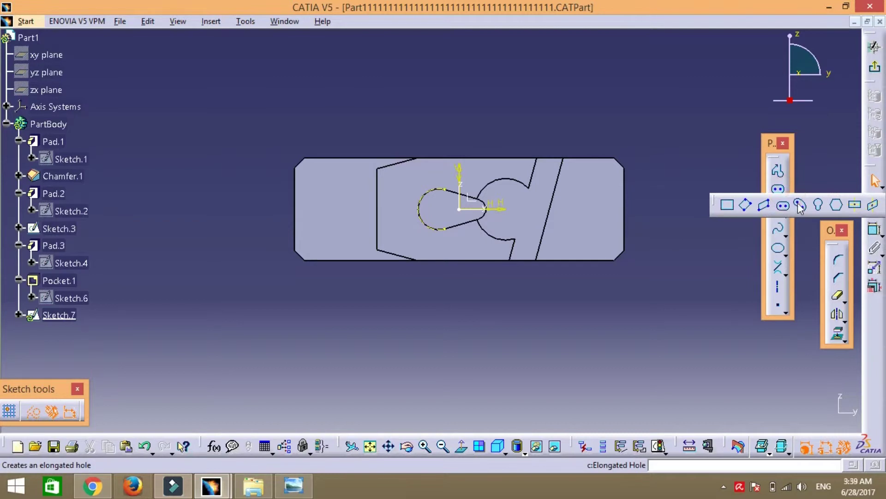
Step: Draw a keyhole profile in Sketch.7 with its large radius on the projected arc
{"action": "left_click", "coordinate": [820, 205]}
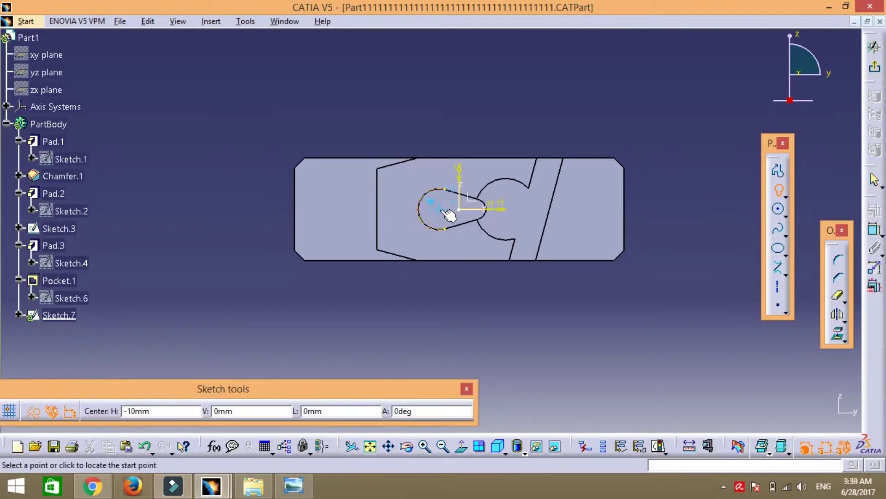
{"action": "left_click", "coordinate": [444, 211]}
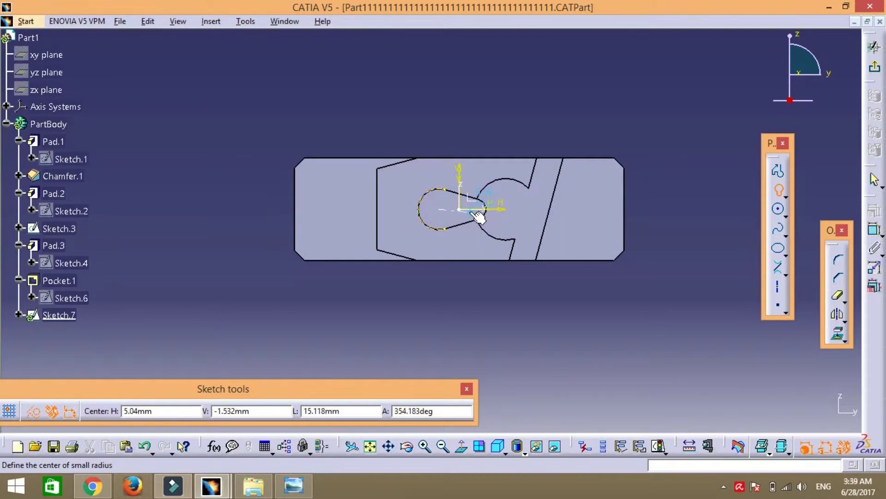
{"action": "left_click", "coordinate": [465, 210]}
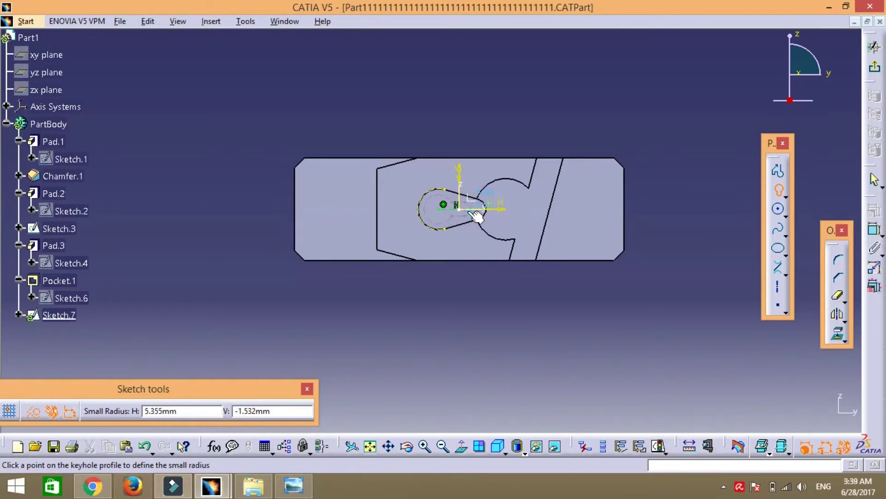
{"action": "left_click", "coordinate": [468, 212]}
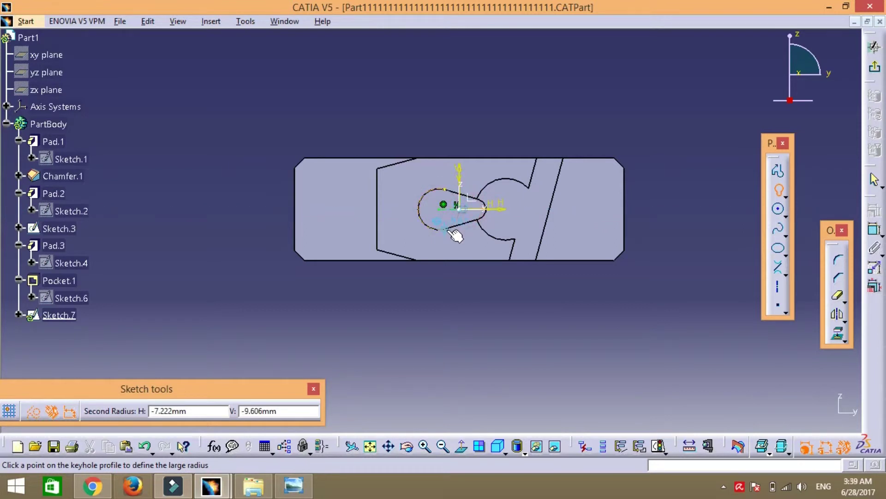
{"action": "left_click", "coordinate": [451, 231]}
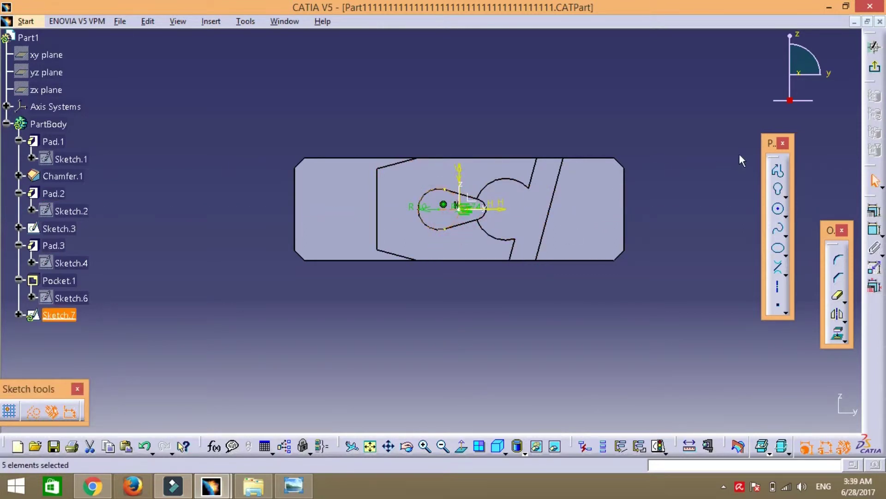
{"action": "left_click", "coordinate": [424, 446]}
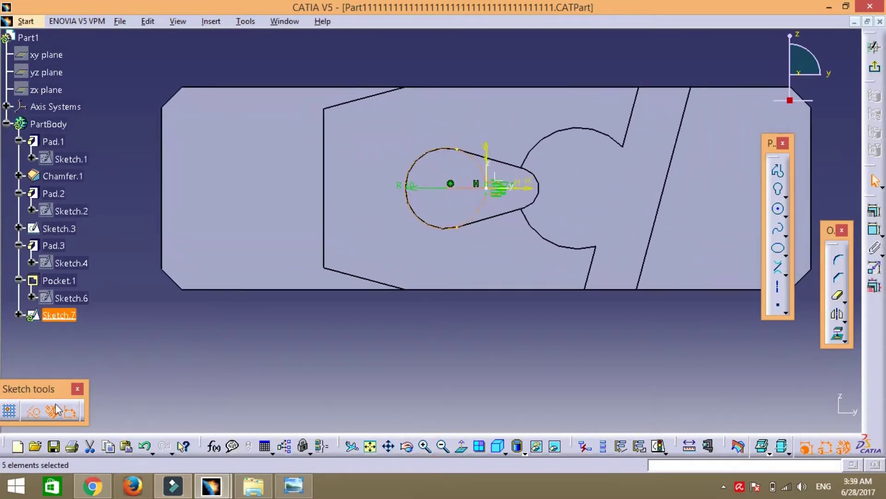
Step: Stretch the keyhole's narrow end right and set its rounded-end radius to 5 mm
{"action": "left_click", "coordinate": [430, 379]}
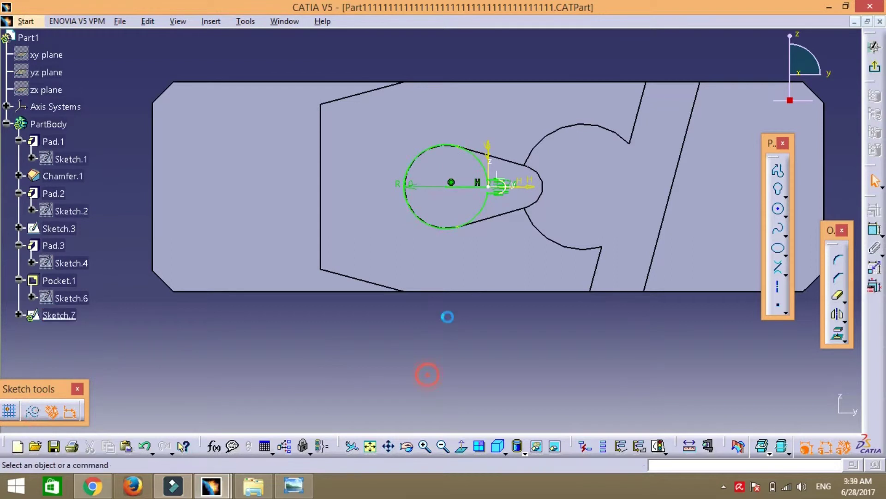
{"action": "mouse_move", "coordinate": [503, 185]}
{"action": "left_mouse_down"}
{"action": "mouse_move", "coordinate": [522, 233]}
{"action": "mouse_move", "coordinate": [509, 240]}
{"action": "left_mouse_up"}
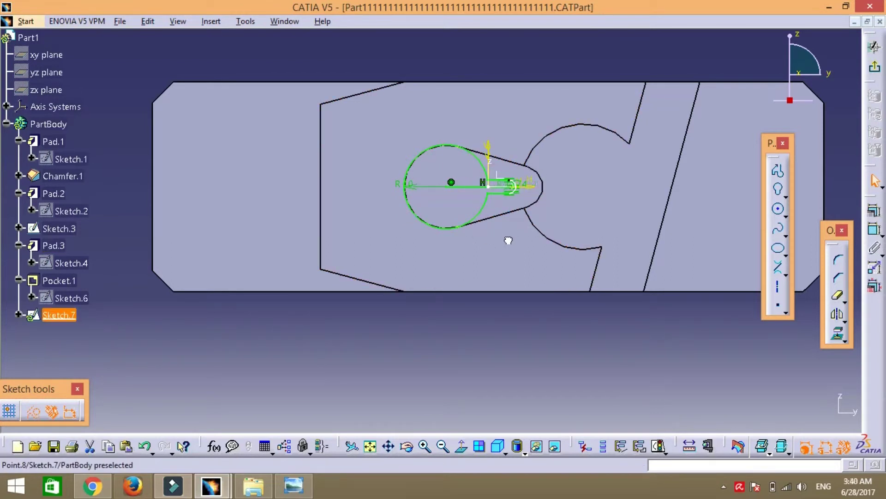
{"action": "left_click", "coordinate": [498, 347]}
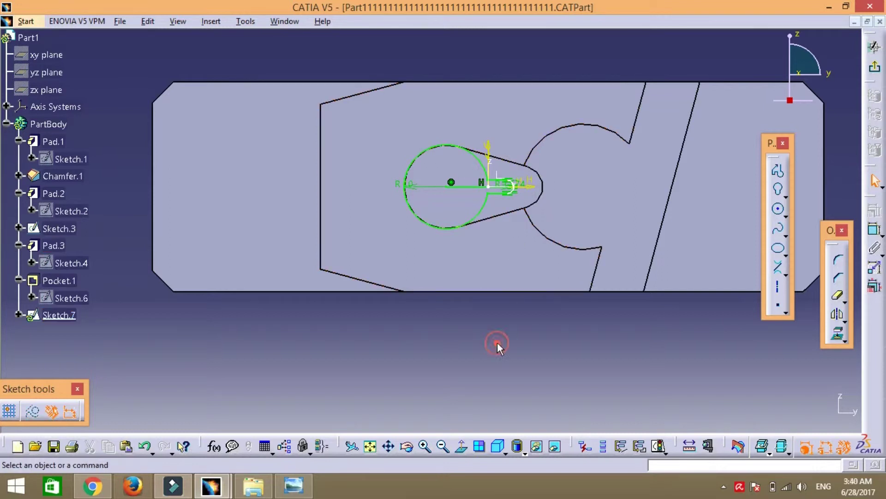
{"action": "left_click", "coordinate": [425, 446]}
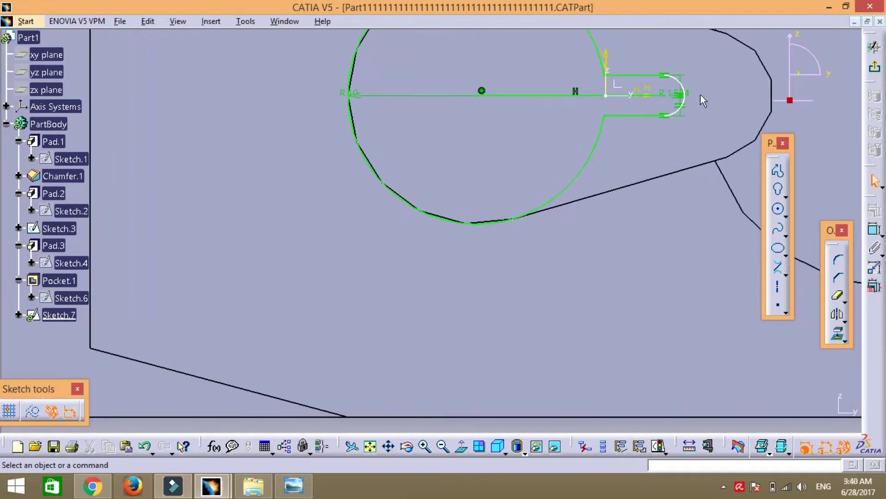
{"action": "double_click", "coordinate": [666, 92]}
{"action": "type", "text": "5"}
{"action": "key", "text": "Return"}
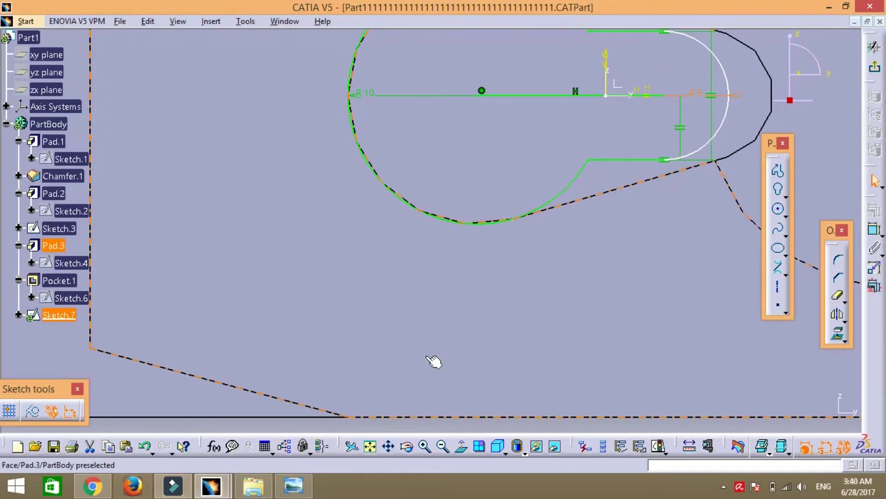
{"action": "right_click", "coordinate": [292, 483]}
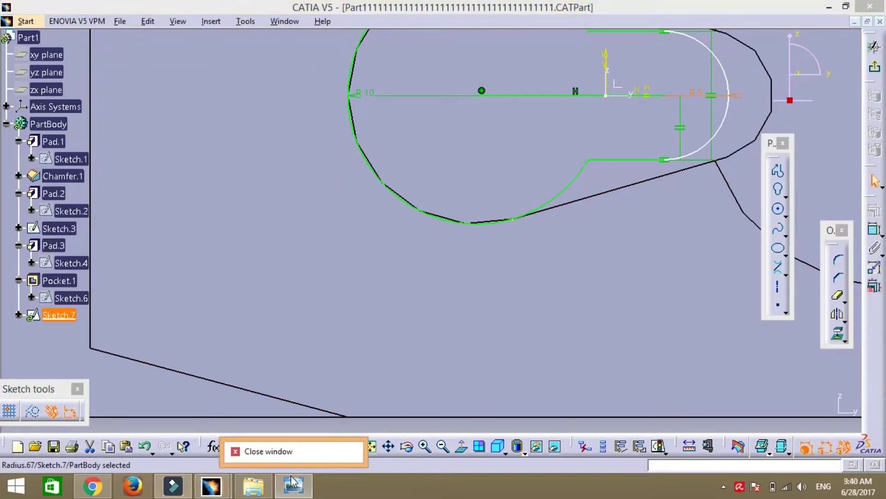
{"action": "left_click", "coordinate": [292, 483]}
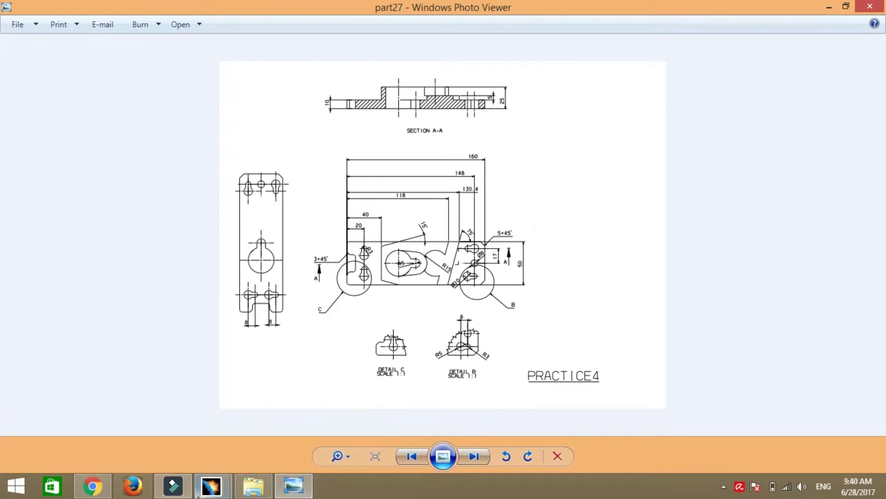
{"action": "mouse_move", "coordinate": [210, 485]}
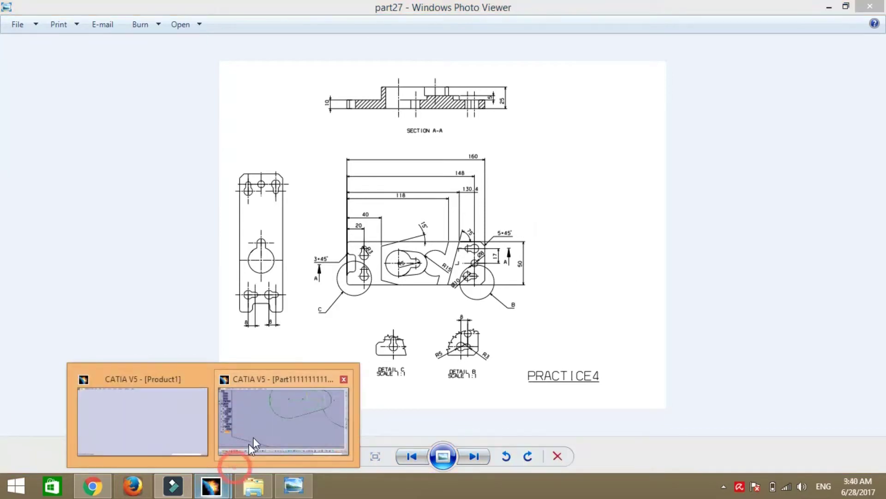
{"action": "left_click", "coordinate": [252, 444]}
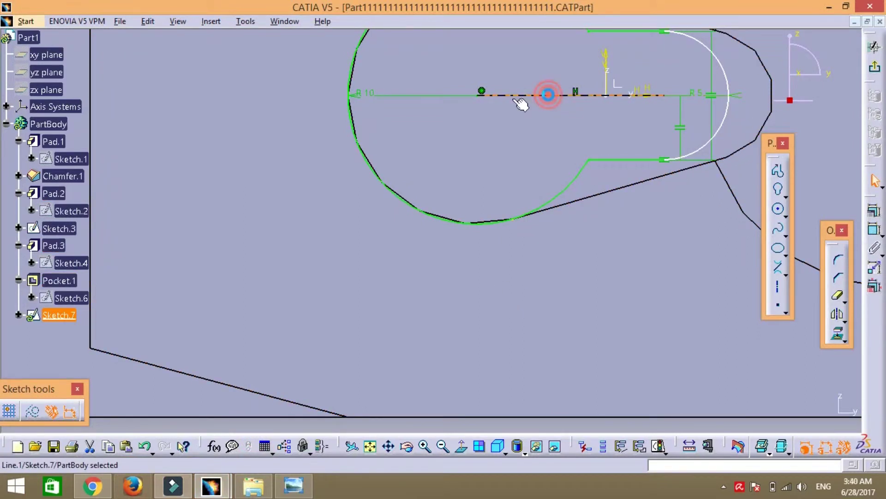
Step: Dimension the slot's end point 4.5 mm from the vertical axis and exit Sketch.7
{"action": "left_click", "coordinate": [32, 410]}
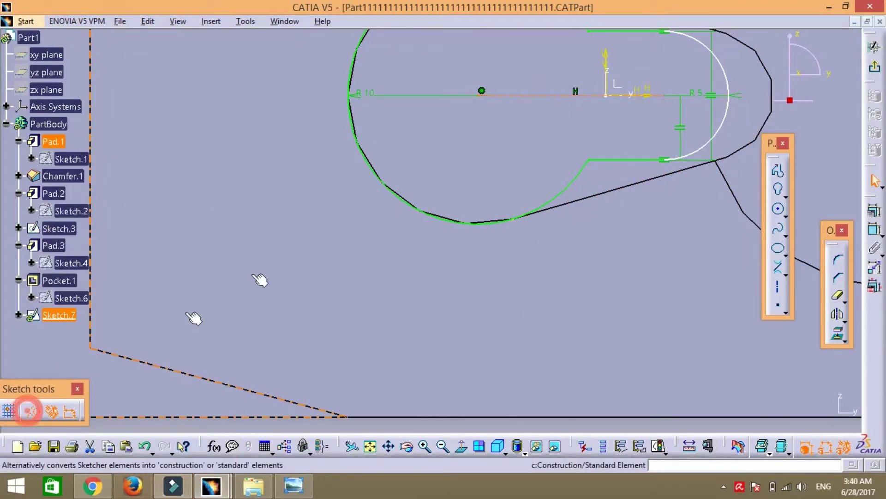
{"action": "left_click", "coordinate": [367, 303]}
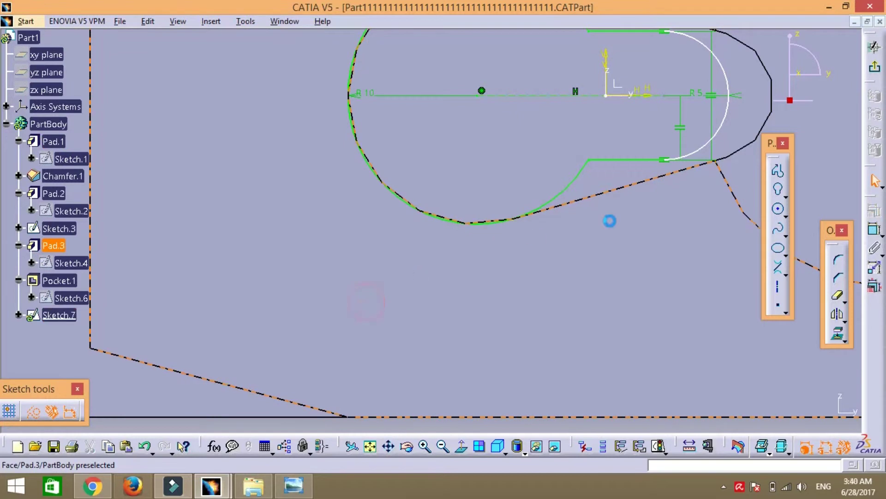
{"action": "left_click", "coordinate": [874, 229]}
{"action": "left_click", "coordinate": [607, 60]}
{"action": "left_click", "coordinate": [664, 95]}
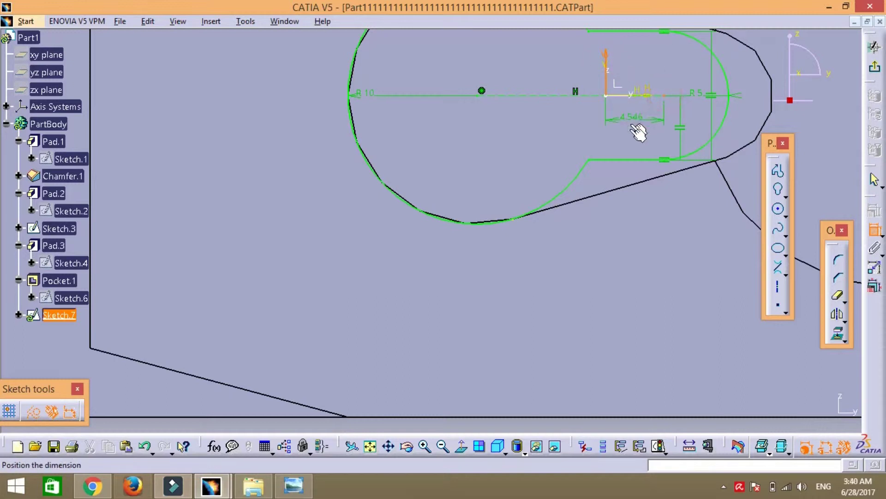
{"action": "left_click", "coordinate": [638, 206]}
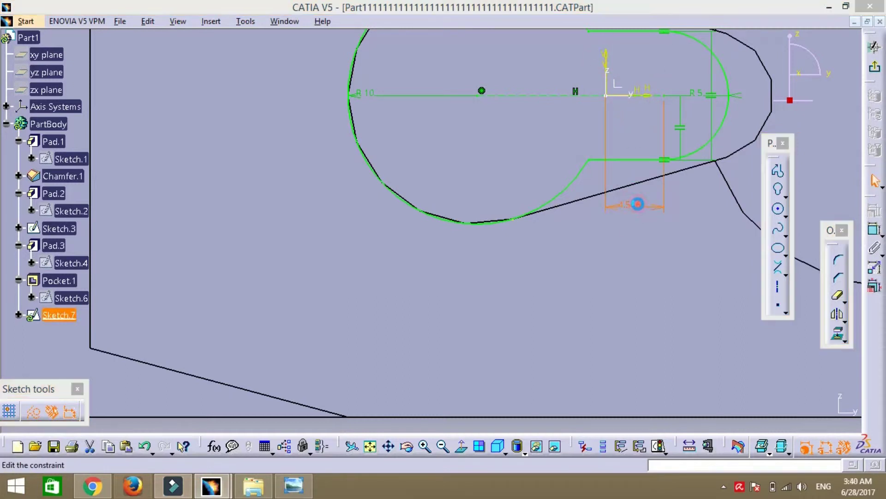
{"action": "double_click", "coordinate": [638, 203]}
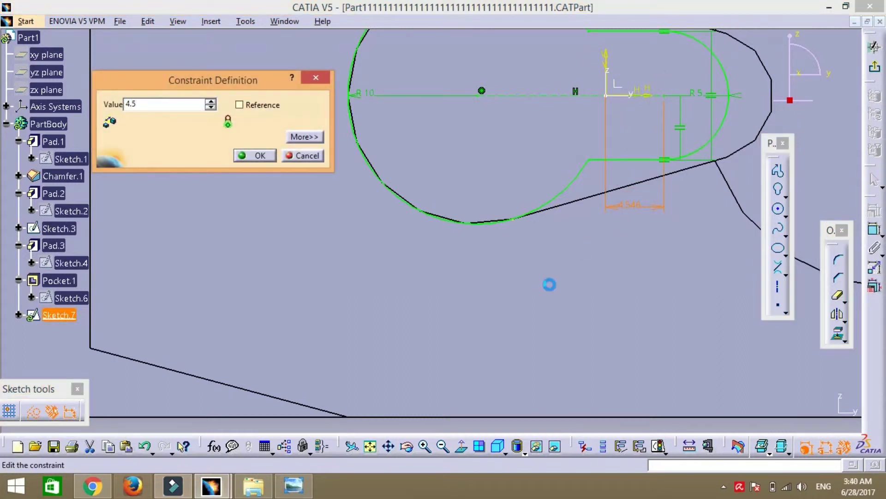
{"action": "key", "text": "Return"}
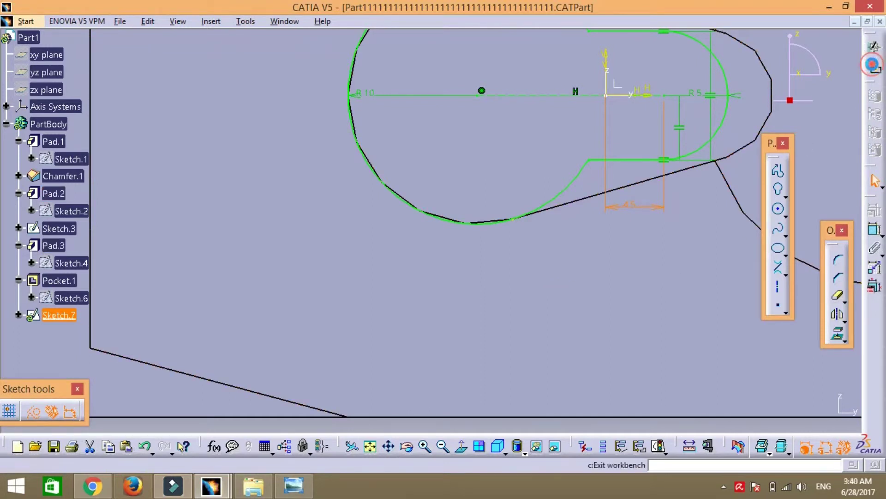
{"action": "left_click", "coordinate": [872, 65]}
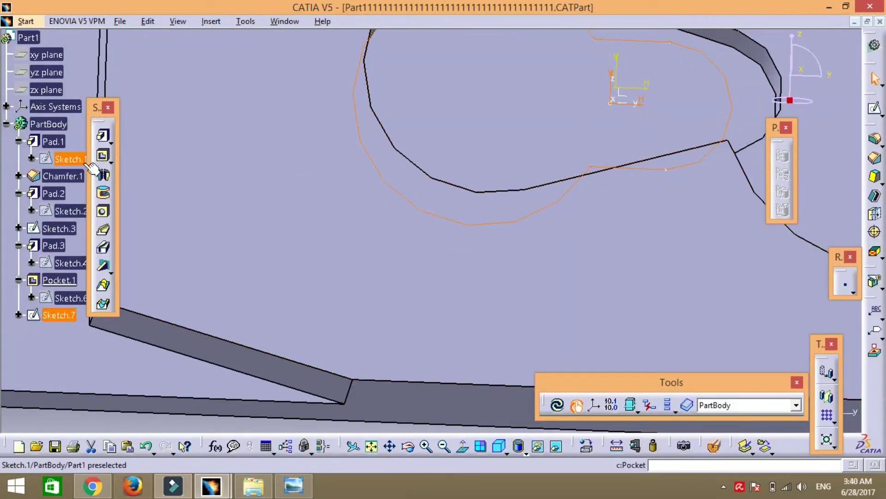
Step: Create Pocket.2 from Sketch.7 with depth type Up to last, then fit all
{"action": "left_click", "coordinate": [102, 156]}
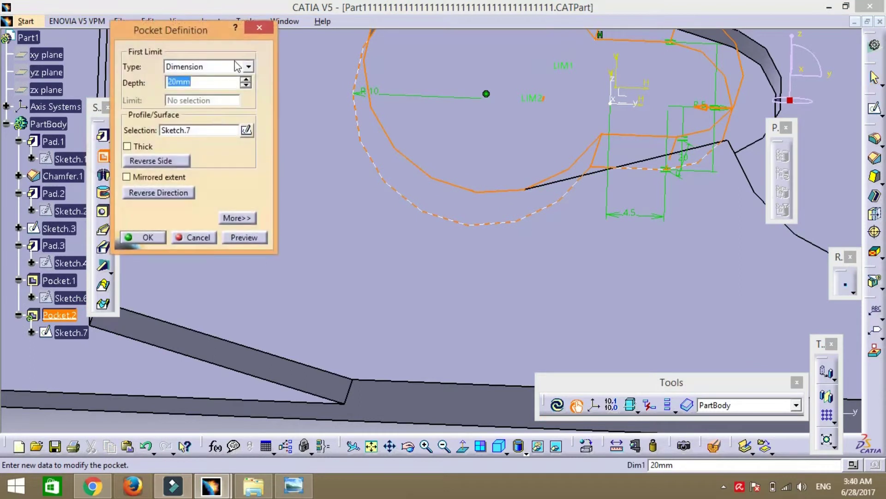
{"action": "left_click", "coordinate": [236, 67]}
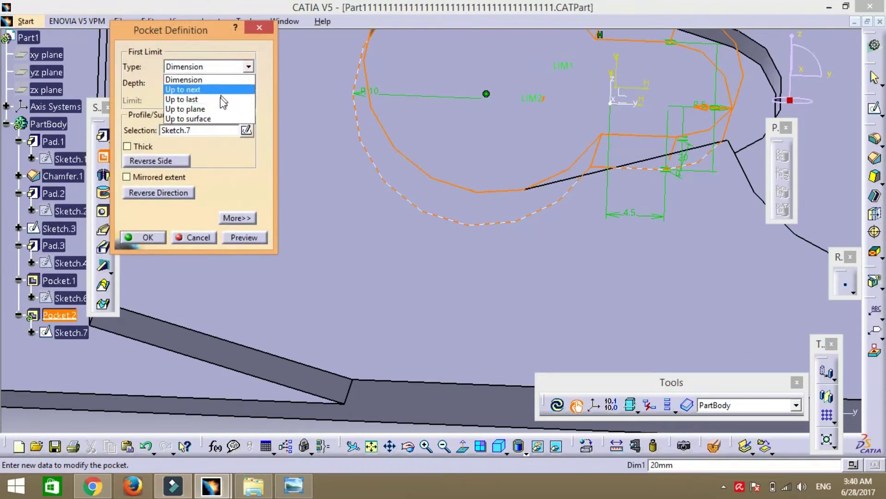
{"action": "left_click", "coordinate": [225, 99]}
{"action": "left_click", "coordinate": [235, 238]}
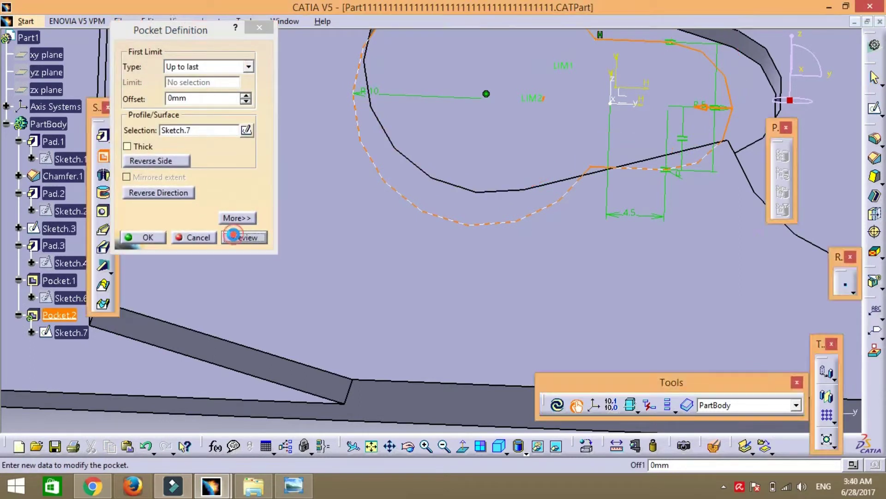
{"action": "left_click", "coordinate": [146, 238]}
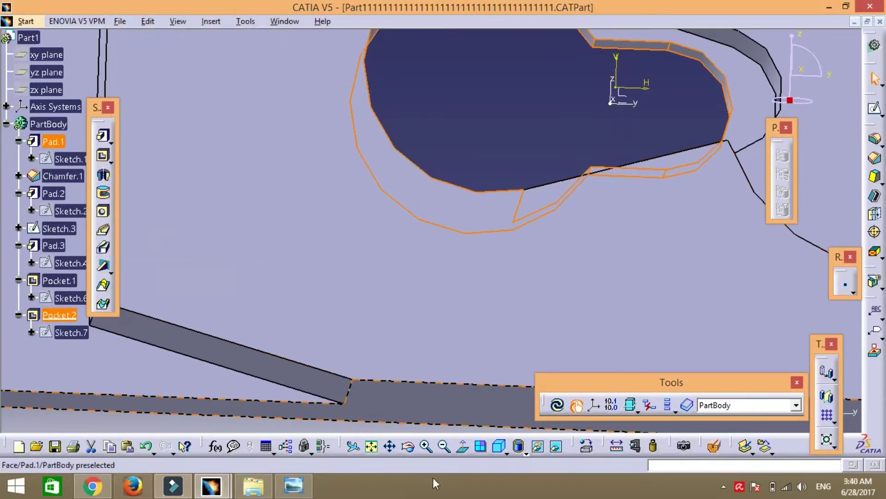
{"action": "left_click", "coordinate": [372, 446]}
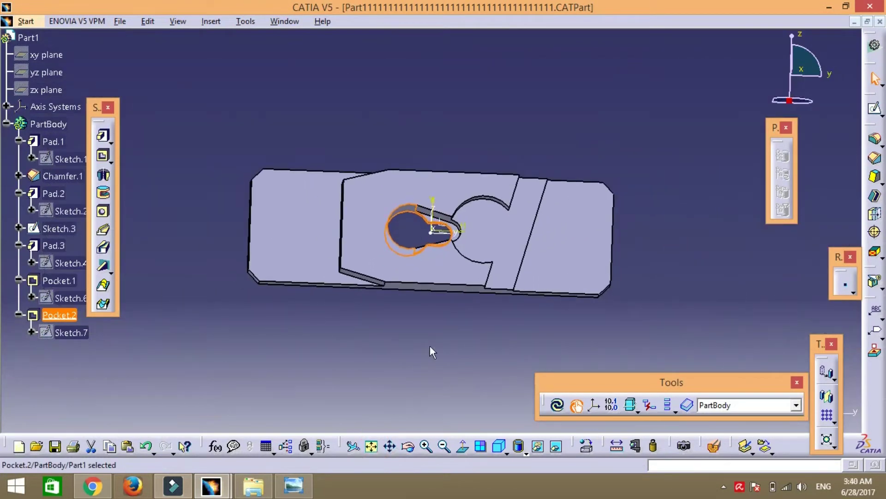
{"action": "left_click", "coordinate": [430, 345]}
Step: Start Sketch.8 on Pad.1's left lower face and consult the PRACTICE4 drawing
{"action": "left_click", "coordinate": [408, 446]}
{"action": "mouse_move", "coordinate": [513, 166]}
{"action": "left_mouse_down"}
{"action": "mouse_move", "coordinate": [478, 212]}
{"action": "mouse_move", "coordinate": [603, 135]}
{"action": "left_mouse_up"}
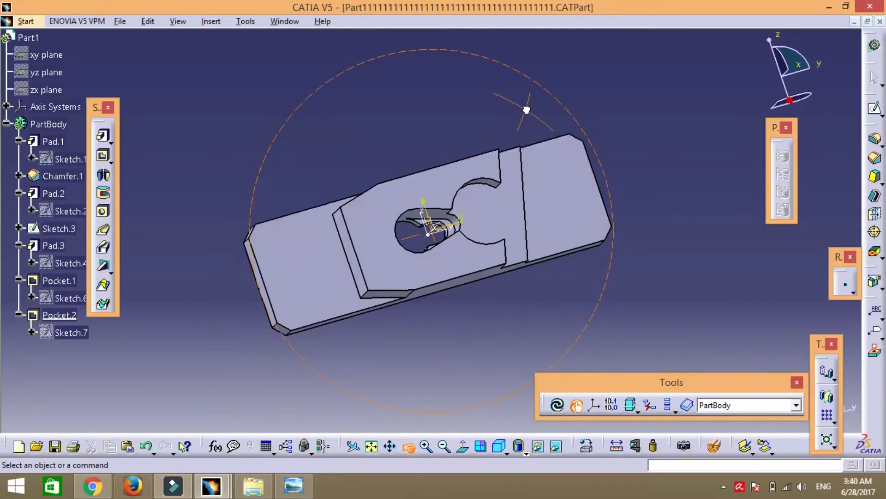
{"action": "left_click_drag", "start_coordinate": [603, 134], "coordinate": [519, 139]}
{"action": "left_click", "coordinate": [309, 263]}
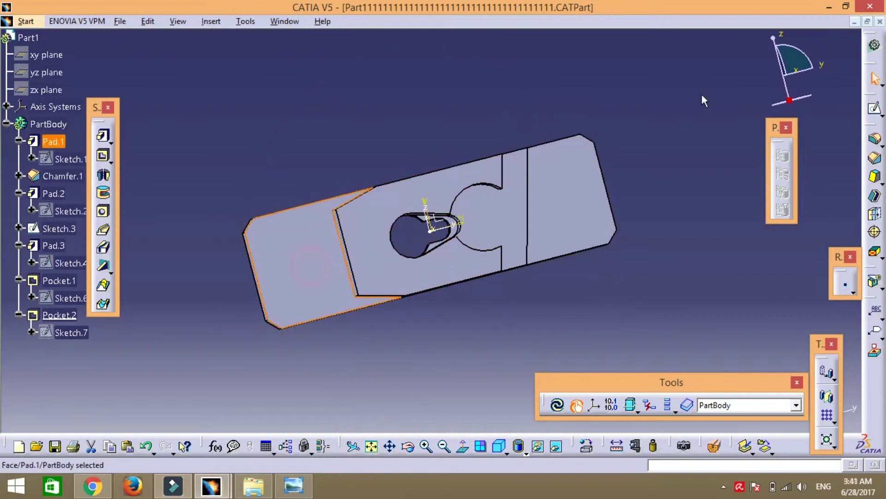
{"action": "left_click", "coordinate": [874, 109]}
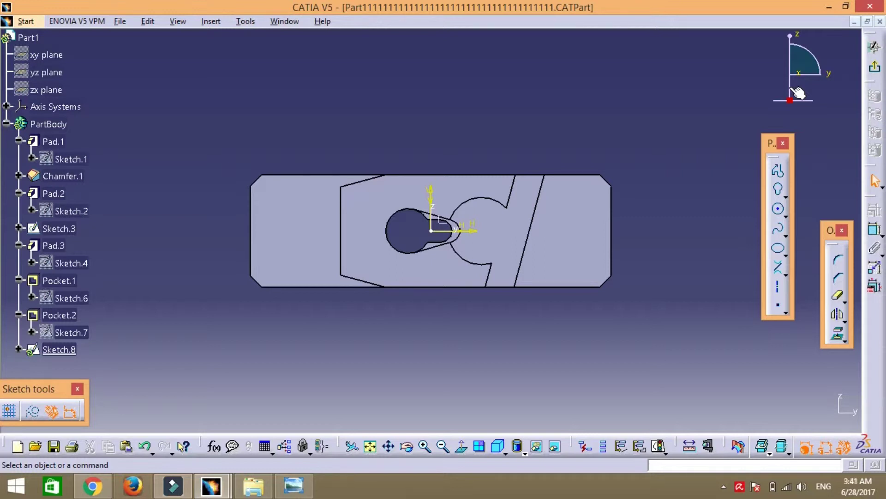
{"action": "left_click", "coordinate": [297, 490]}
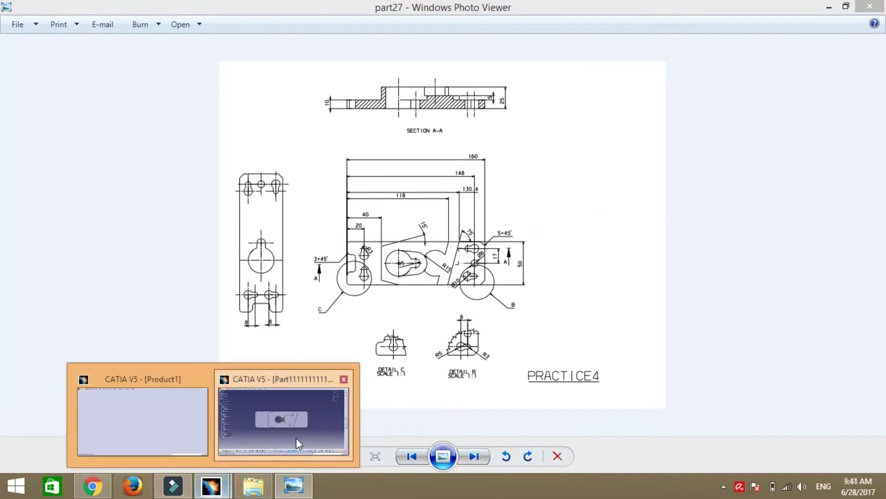
{"action": "mouse_move", "coordinate": [211, 486]}
{"action": "left_click", "coordinate": [296, 438]}
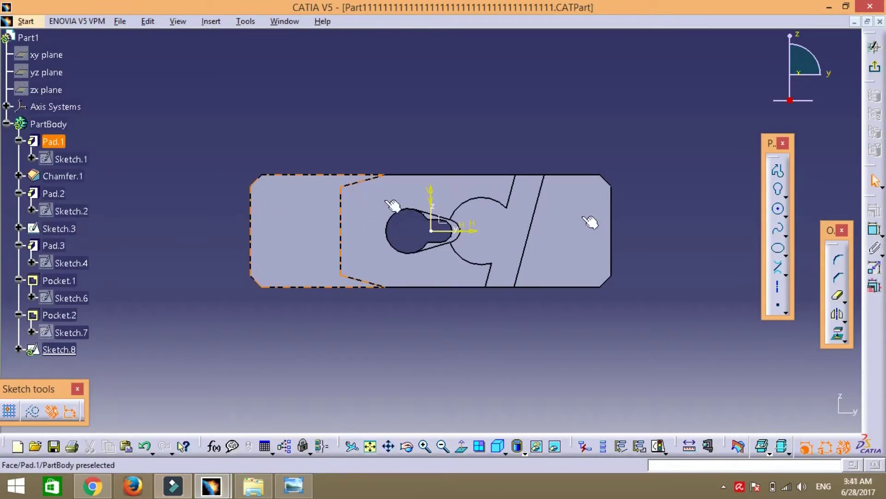
Step: Draw a vertical line in Sketch.8 and make it construction geometry
{"action": "left_click", "coordinate": [786, 274]}
{"action": "left_click", "coordinate": [800, 283]}
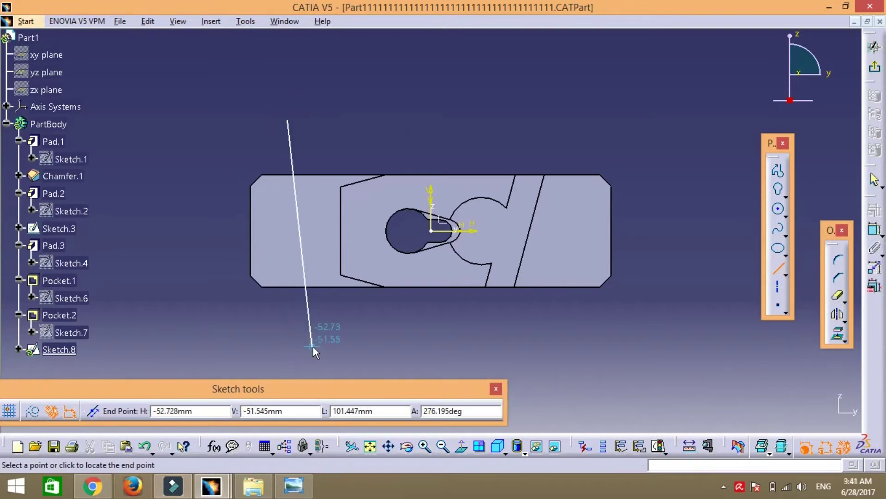
{"action": "left_click", "coordinate": [287, 352]}
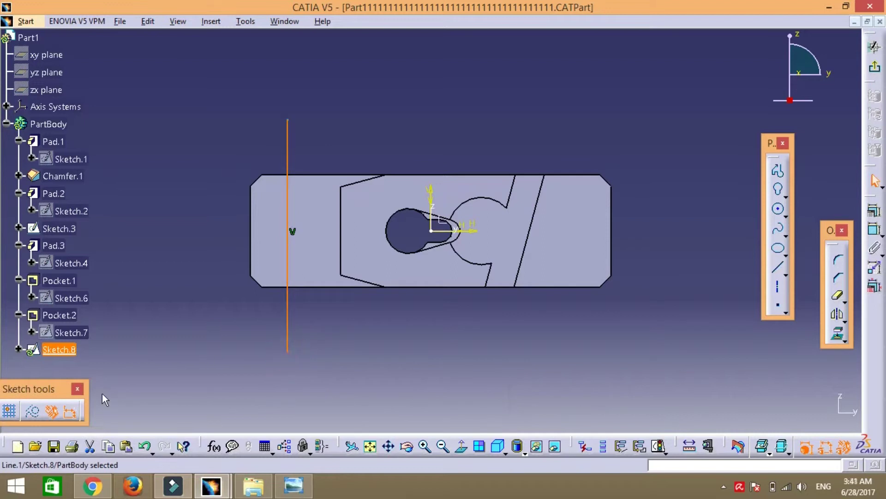
{"action": "left_click", "coordinate": [32, 410]}
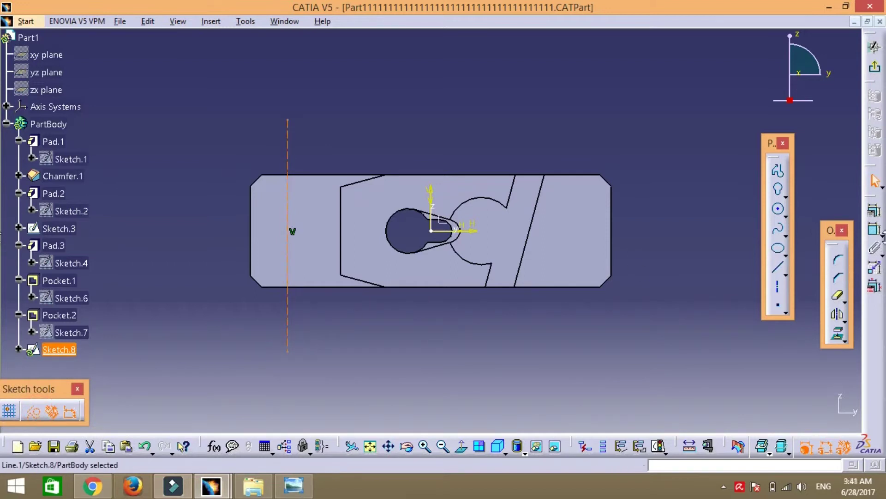
Step: Dimension the construction line 20 mm from the plate's left edge
{"action": "left_click", "coordinate": [875, 229]}
{"action": "left_click", "coordinate": [288, 231]}
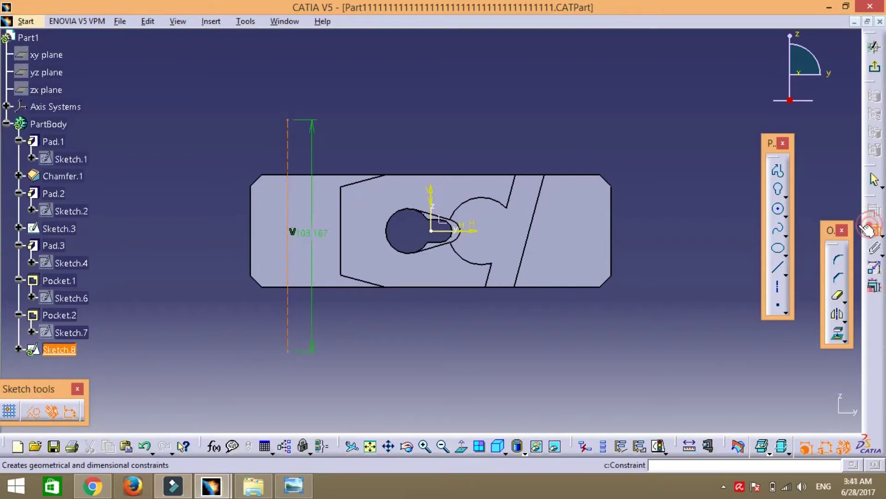
{"action": "left_click", "coordinate": [251, 228]}
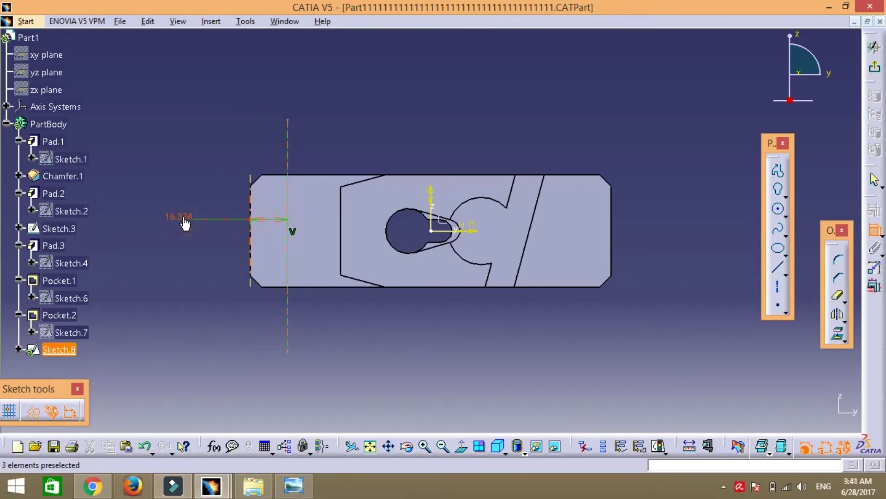
{"action": "left_click", "coordinate": [180, 219]}
{"action": "double_click", "coordinate": [180, 217]}
{"action": "type", "text": "20"}
{"action": "key", "text": "Return"}
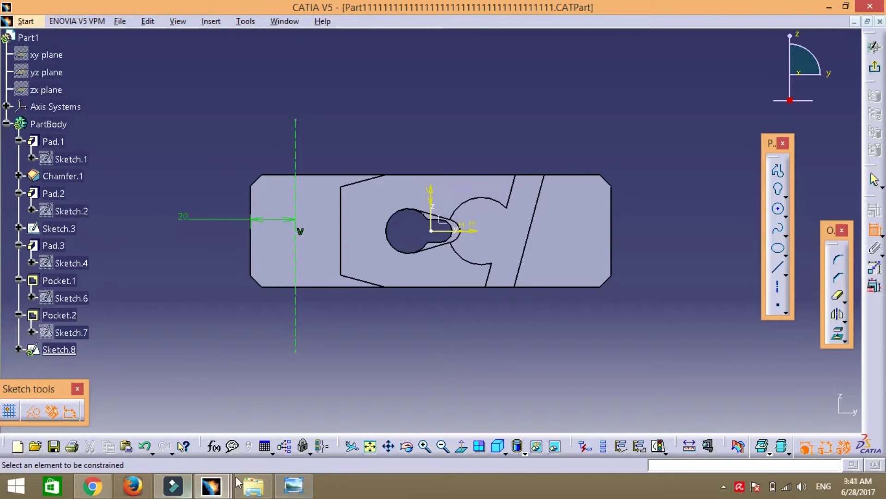
{"action": "mouse_move", "coordinate": [211, 486]}
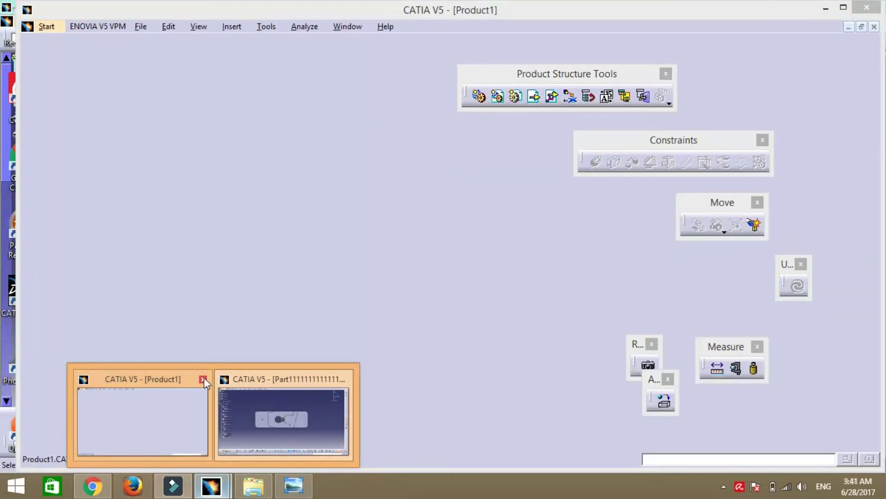
Step: Close the empty Product1 window and bring the PRACTICE4 drawing to the front
{"action": "left_click", "coordinate": [204, 379]}
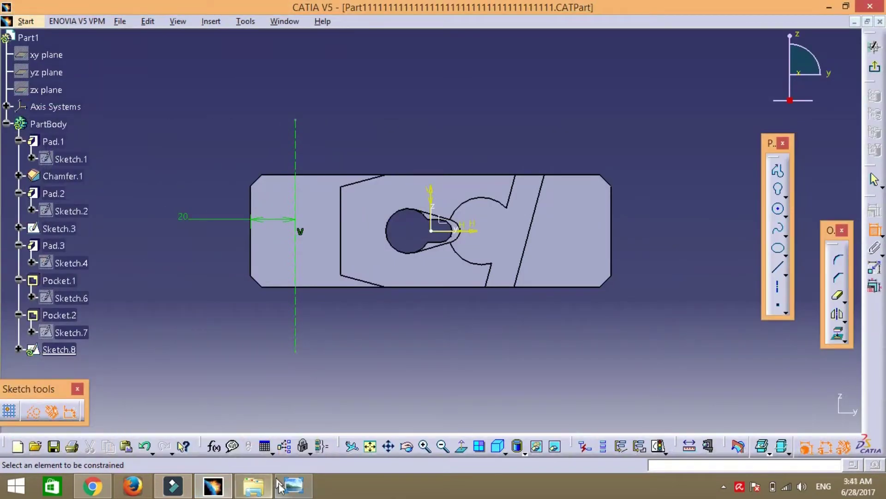
{"action": "left_click", "coordinate": [294, 488]}
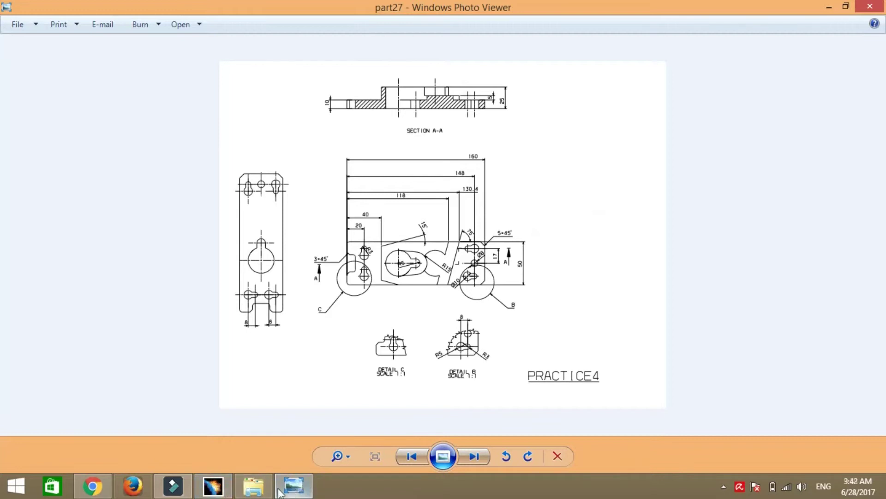
Step: Switch from the reference drawing back to the CATIA V5 part sketch
{"action": "left_click", "coordinate": [213, 485]}
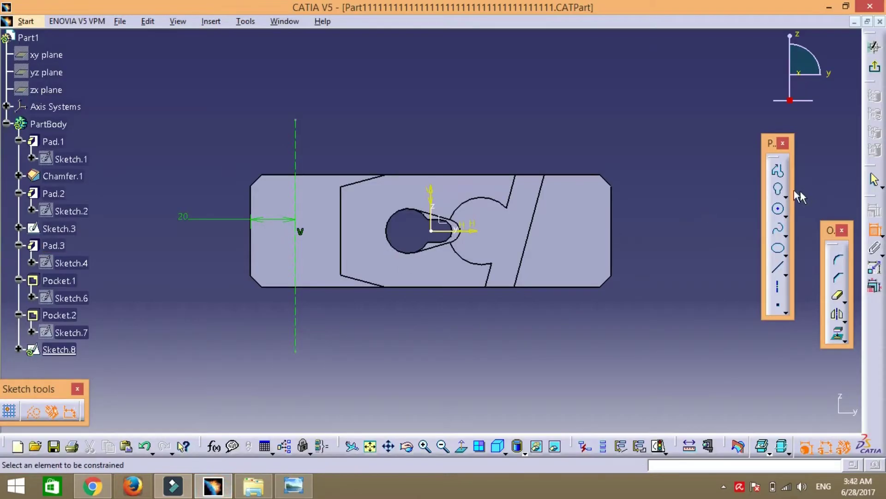
Step: Draw a keyhole profile on the vertical axis near the plate's left end
{"action": "left_click", "coordinate": [778, 188]}
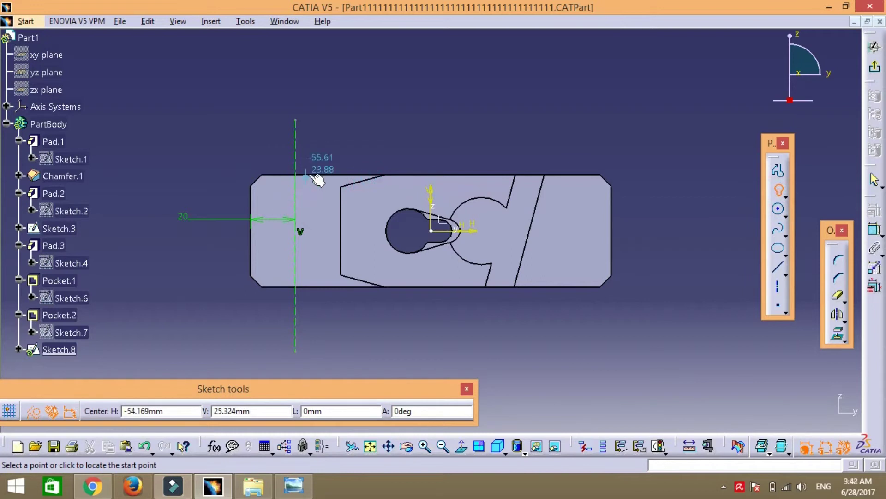
{"action": "left_click", "coordinate": [296, 190]}
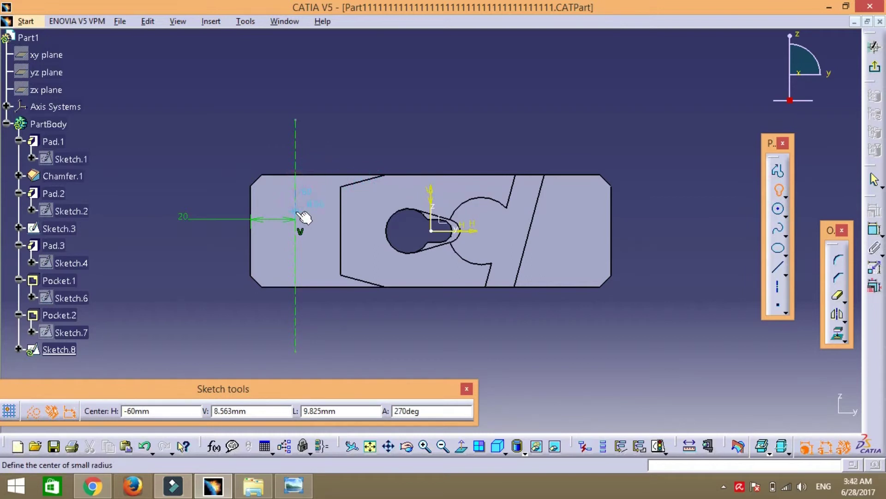
{"action": "left_click", "coordinate": [300, 215]}
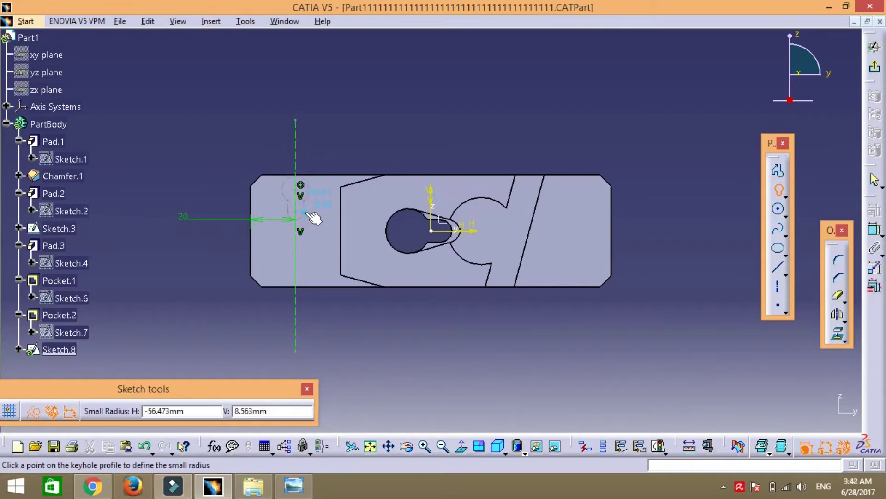
{"action": "key", "text": "Escape"}
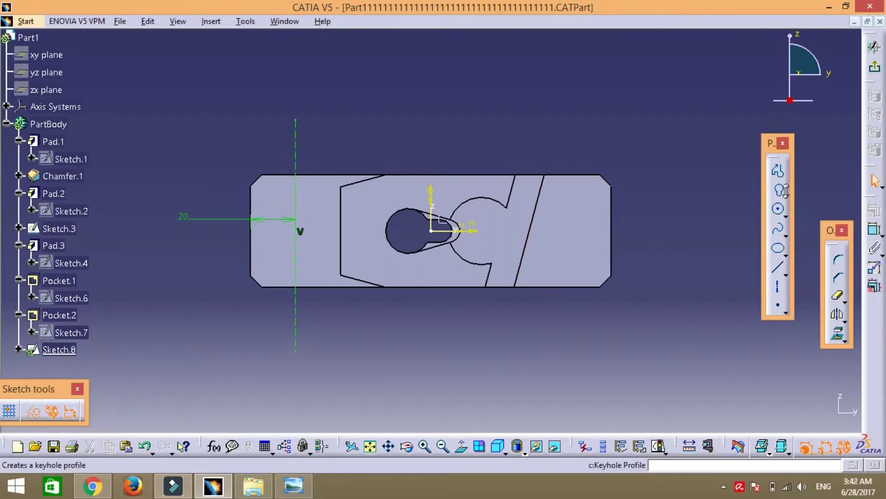
{"action": "left_click", "coordinate": [784, 198]}
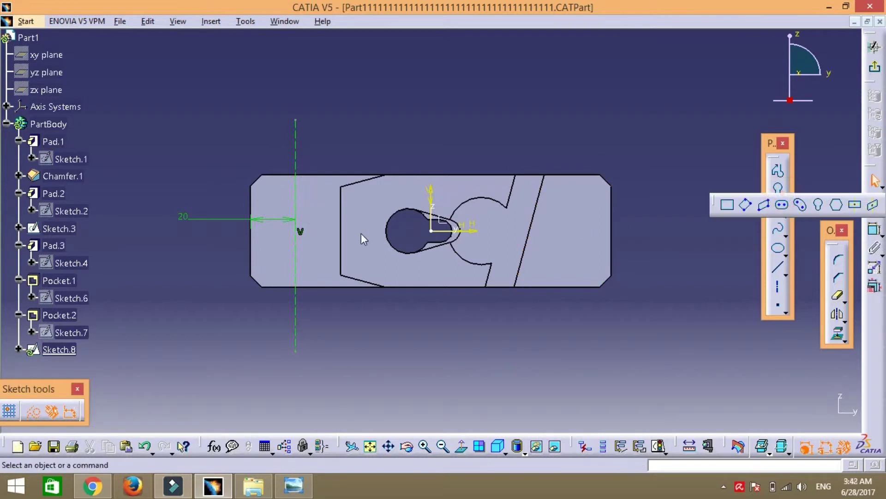
{"action": "left_click", "coordinate": [818, 205]}
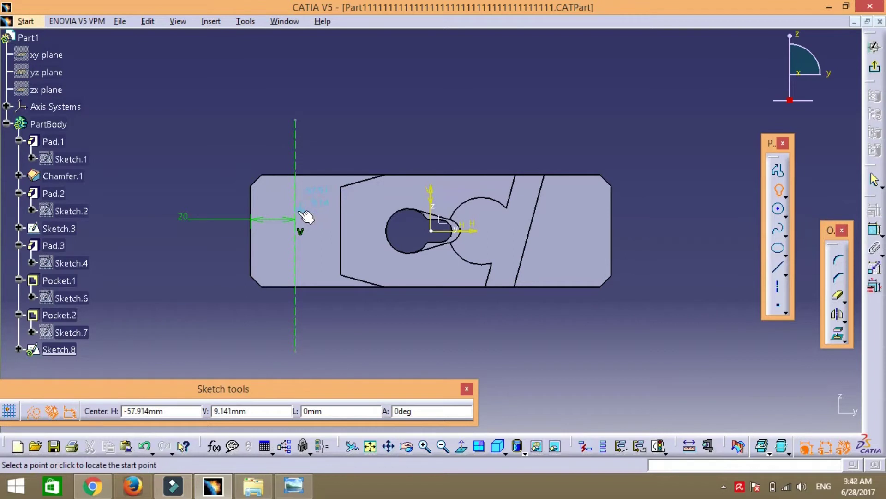
{"action": "left_click", "coordinate": [296, 215]}
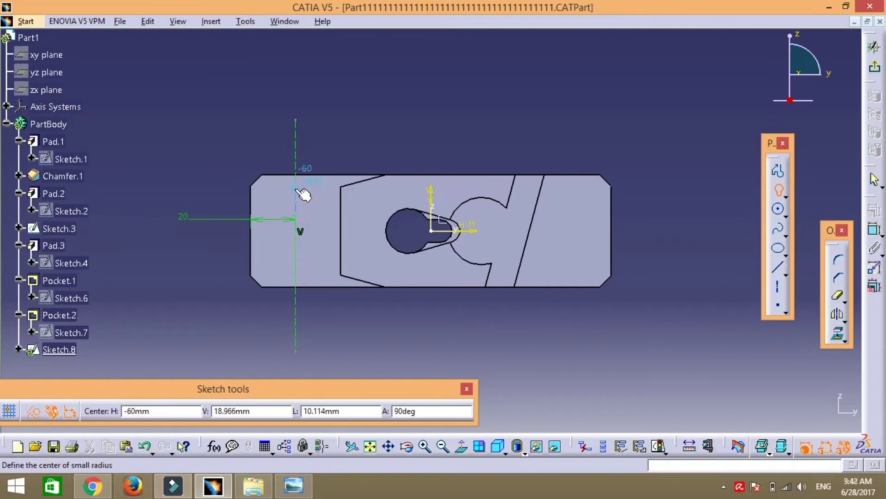
{"action": "left_click", "coordinate": [299, 191]}
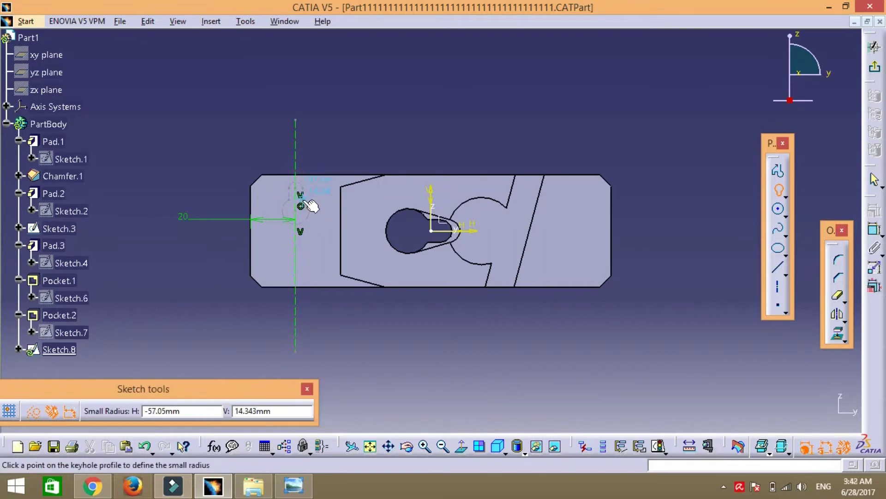
{"action": "left_click", "coordinate": [309, 201]}
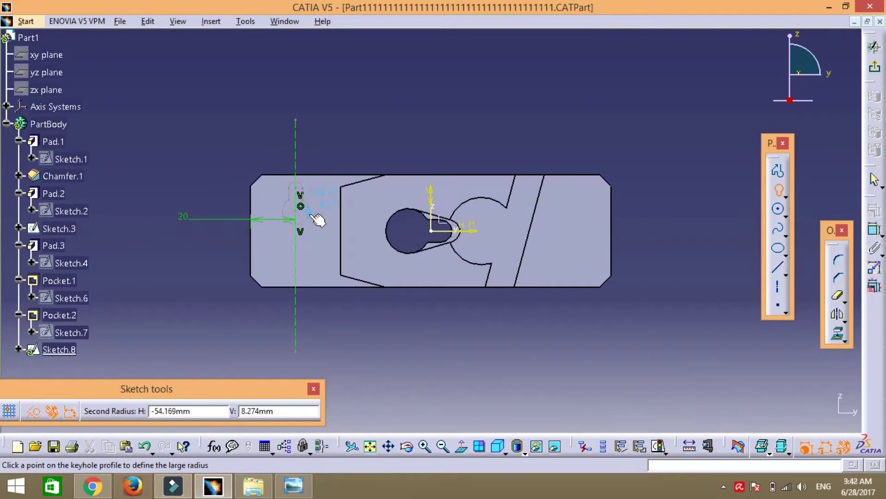
{"action": "left_click", "coordinate": [313, 215]}
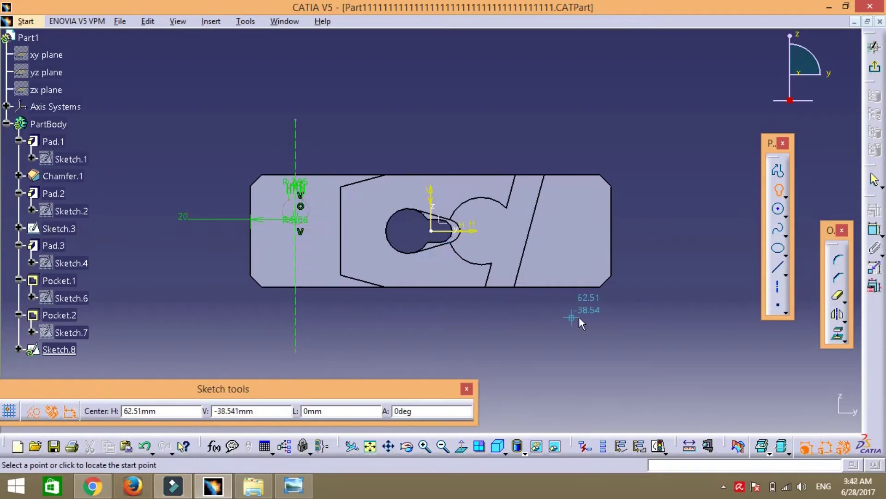
{"action": "key", "text": "Escape"}
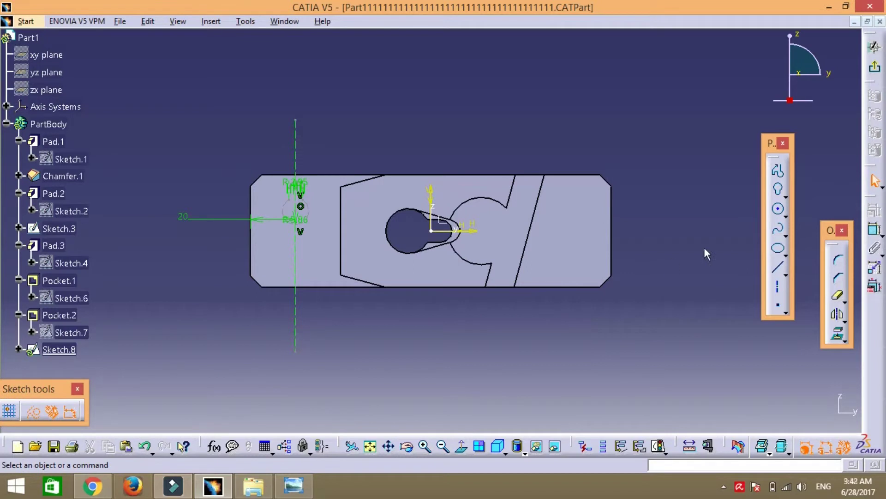
Step: Convert the keyhole's dashed construction circle into standard geometry
{"action": "left_click", "coordinate": [310, 209]}
{"action": "left_click", "coordinate": [308, 193], "text": "ctrl"}
{"action": "left_click", "coordinate": [291, 192], "text": "ctrl"}
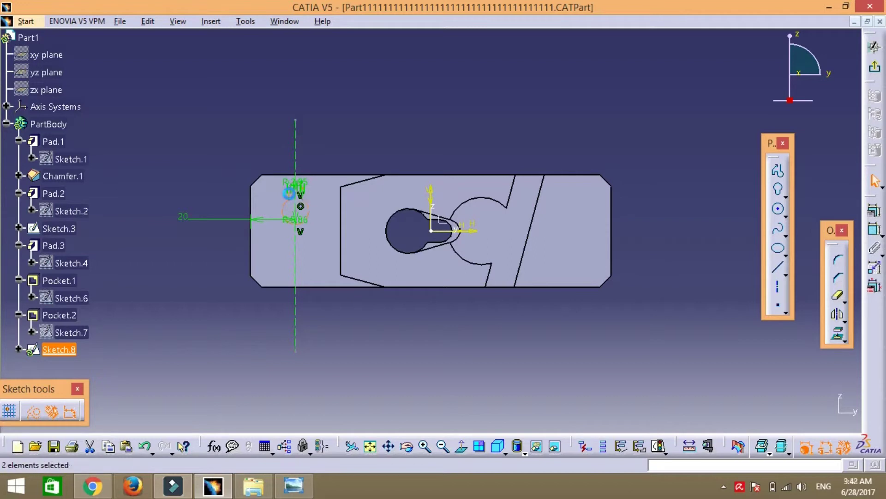
{"action": "left_click", "coordinate": [300, 186], "text": "ctrl"}
{"action": "left_click", "coordinate": [33, 411]}
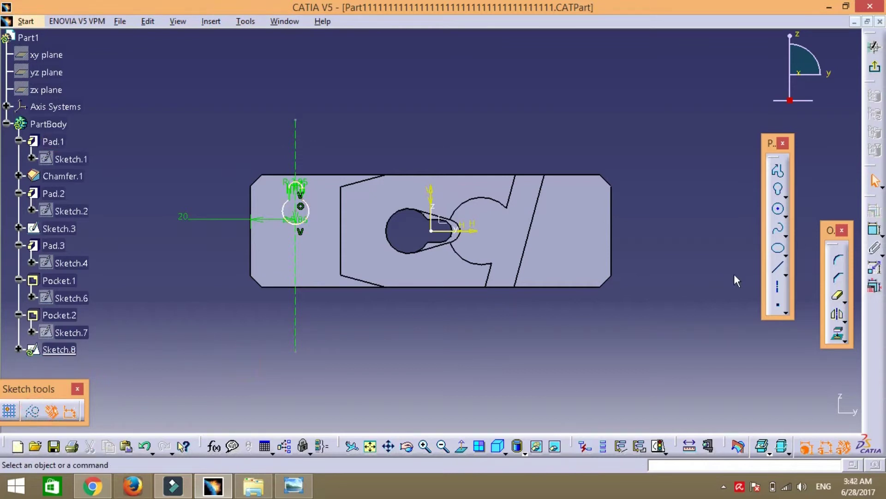
Step: Dimension the keyhole's vertical distance from the horizontal axis and set it to 17 mm
{"action": "left_click", "coordinate": [424, 446]}
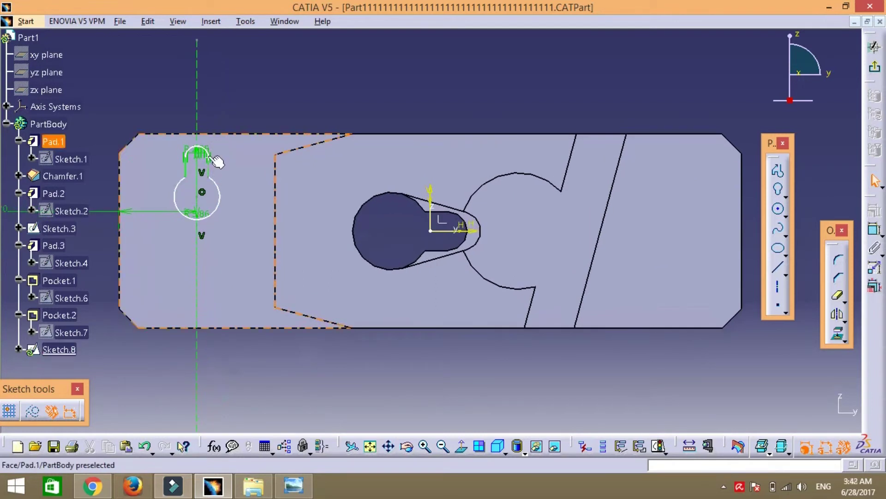
{"action": "left_click", "coordinate": [209, 170]}
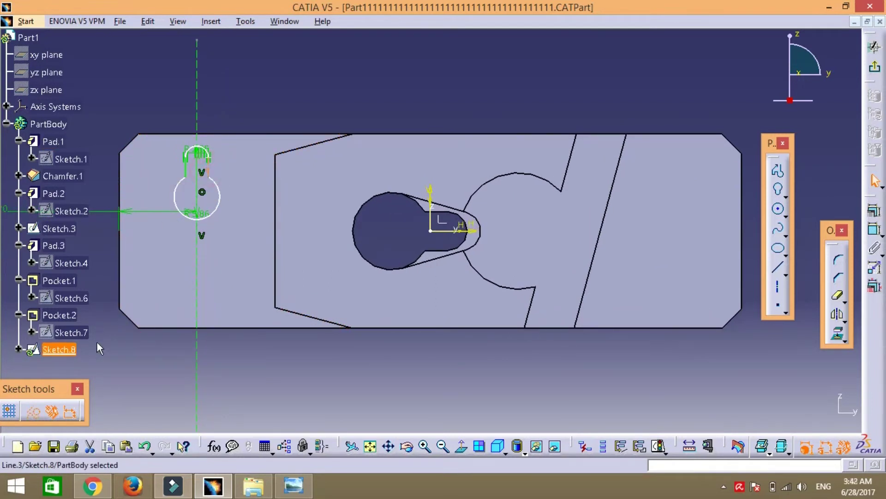
{"action": "left_click", "coordinate": [377, 379]}
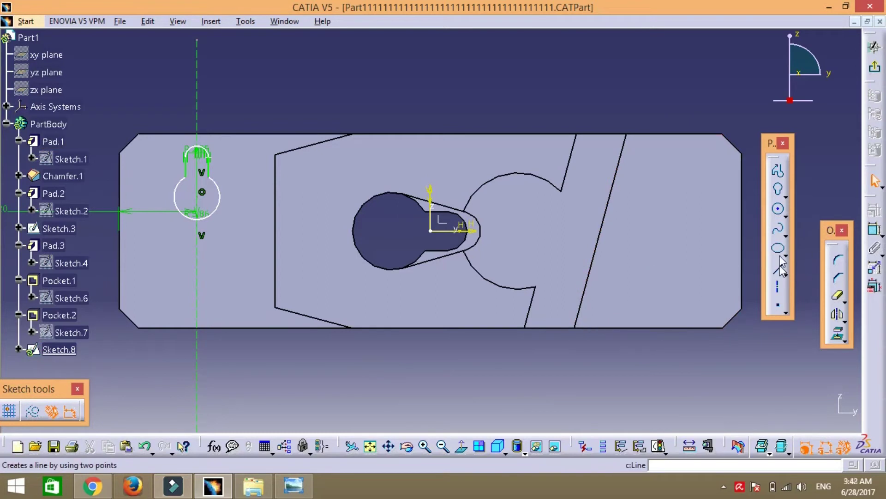
{"action": "left_click", "coordinate": [874, 229]}
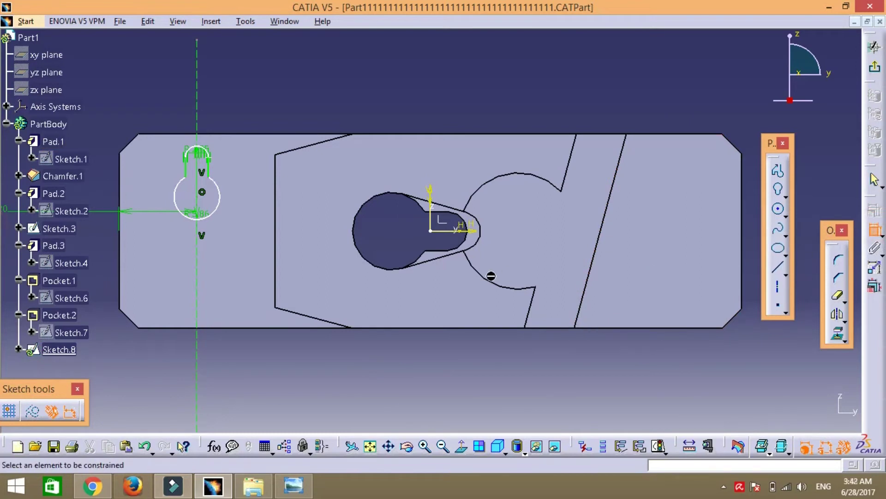
{"action": "left_click", "coordinate": [474, 231]}
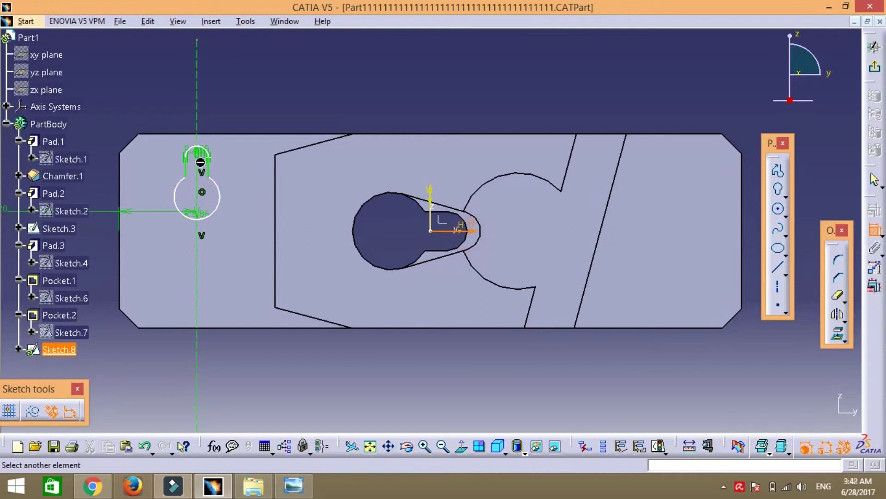
{"action": "left_click", "coordinate": [202, 159]}
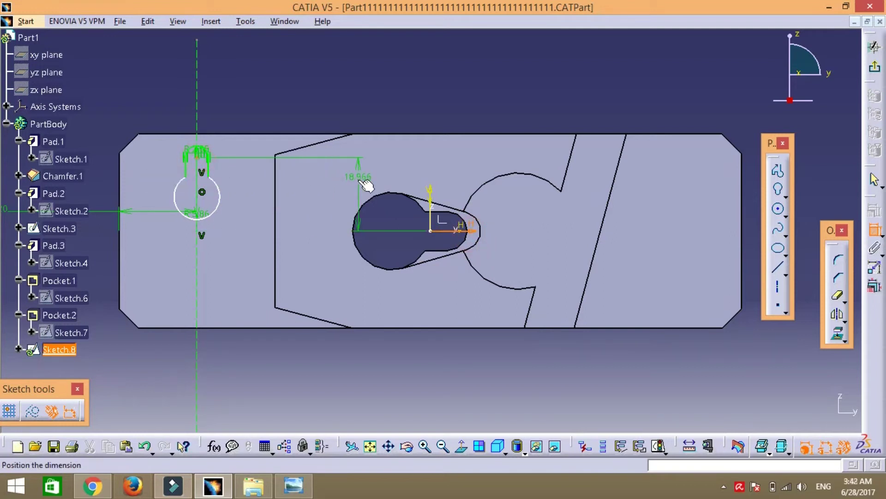
{"action": "left_click", "coordinate": [412, 184]}
{"action": "double_click", "coordinate": [412, 180]}
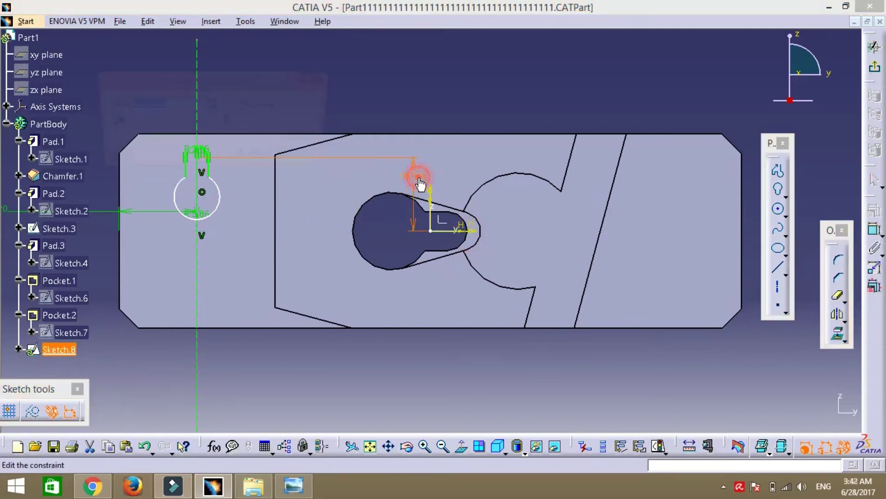
{"action": "type", "text": "17mm"}
{"action": "key", "text": "Return"}
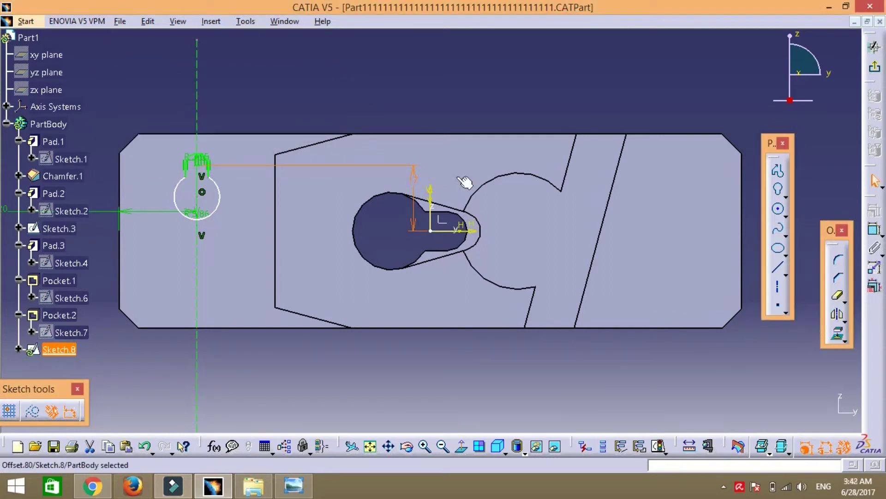
{"action": "left_click", "coordinate": [446, 88]}
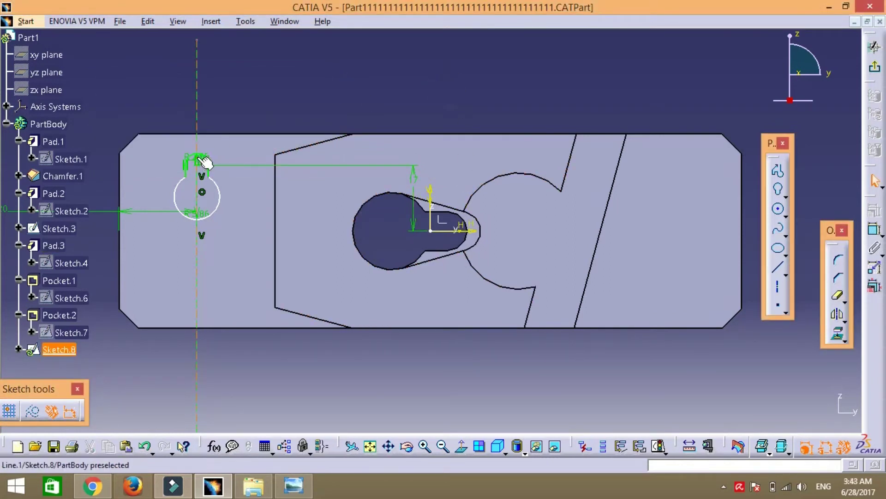
Step: Move the radius dimension and parallelism symbol clear of the keyhole, then view the reference drawing
{"action": "left_click_drag", "start_coordinate": [202, 221], "coordinate": [201, 233]}
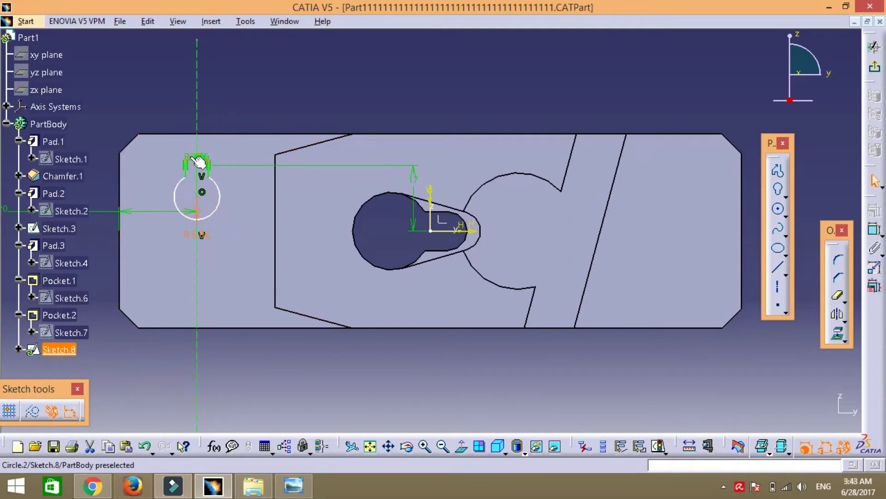
{"action": "left_click_drag", "start_coordinate": [184, 156], "coordinate": [176, 125]}
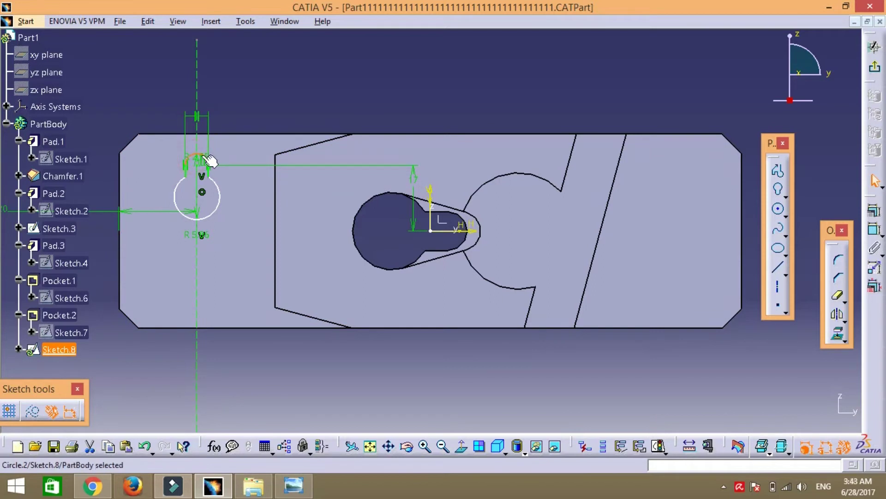
{"action": "left_click", "coordinate": [197, 159]}
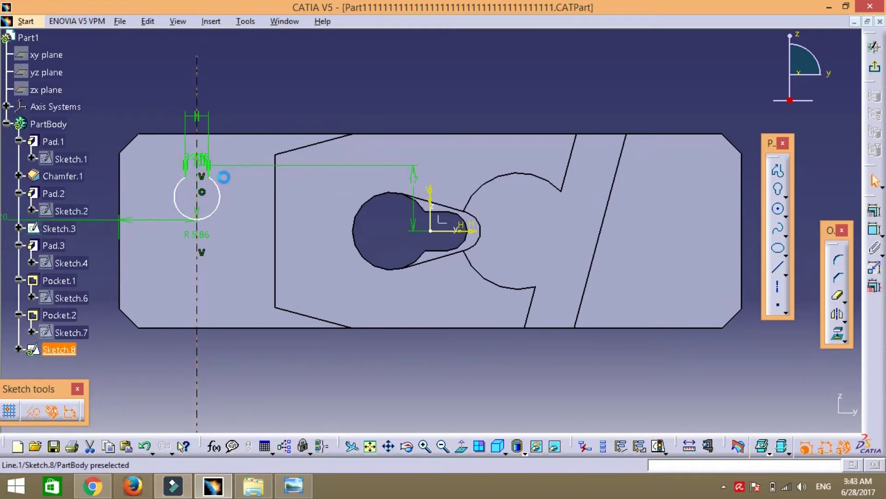
{"action": "left_click", "coordinate": [312, 107]}
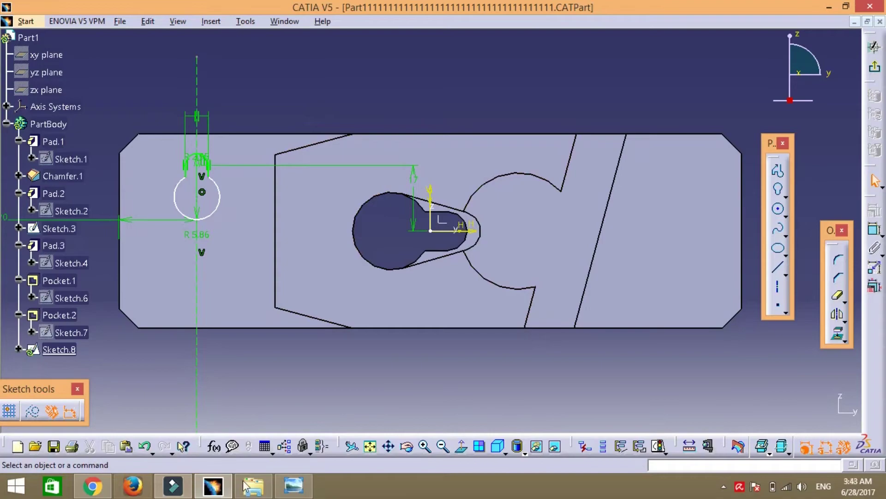
{"action": "left_click", "coordinate": [295, 492]}
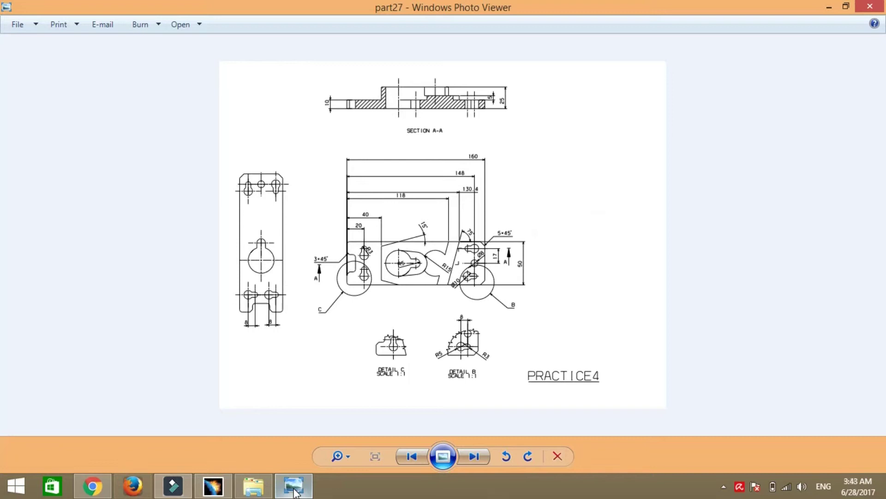
Step: Return to the CATIA part after checking the slot dimensions on the drawing
{"action": "left_click", "coordinate": [213, 486]}
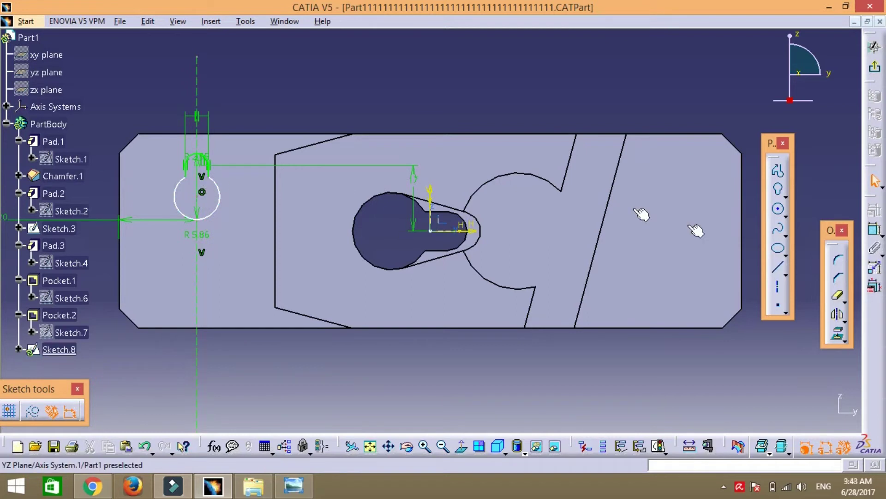
Step: Add an 8 mm vertical dimension to the keyhole circle and set its radius to 5
{"action": "left_click", "coordinate": [874, 229]}
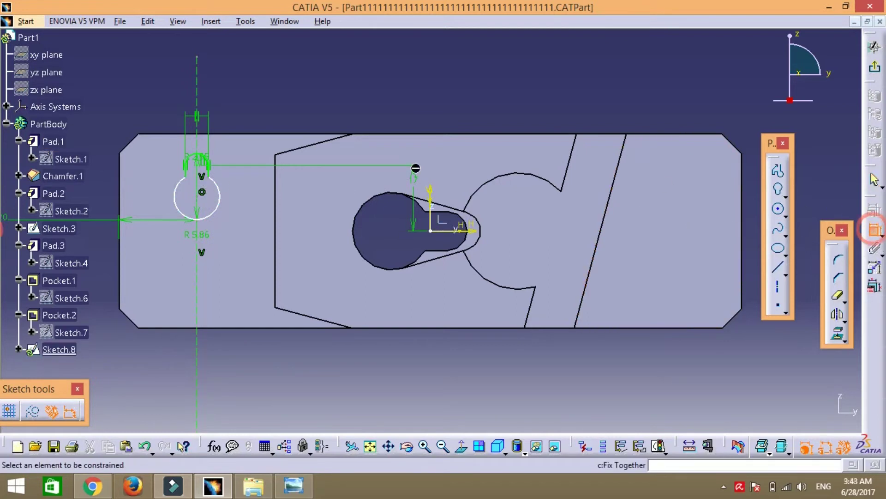
{"action": "left_click", "coordinate": [203, 190]}
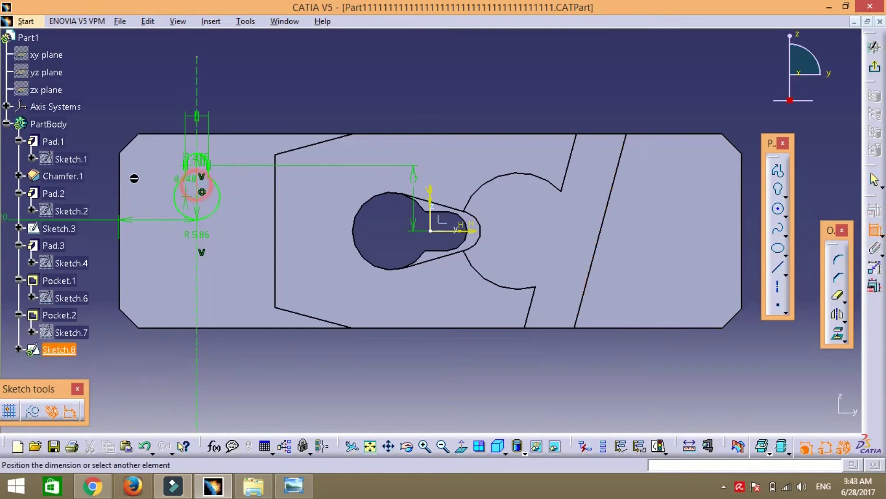
{"action": "double_click", "coordinate": [112, 175]}
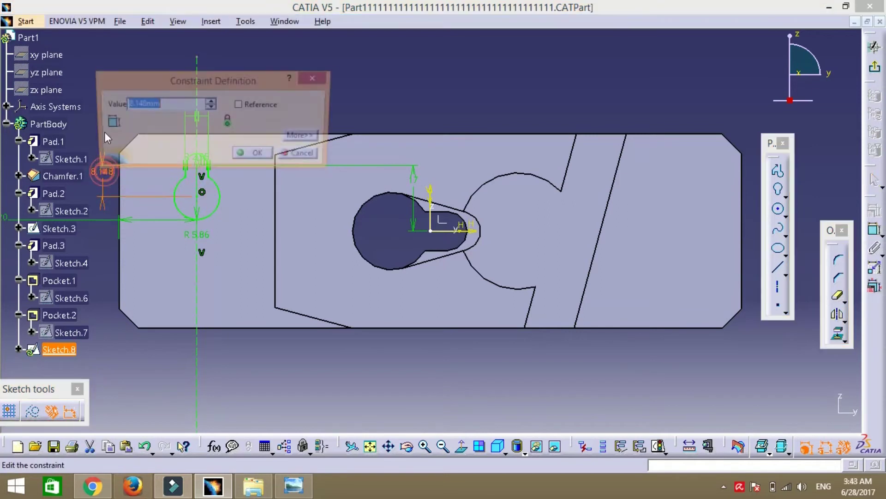
{"action": "type", "text": "8"}
{"action": "key", "text": "Return"}
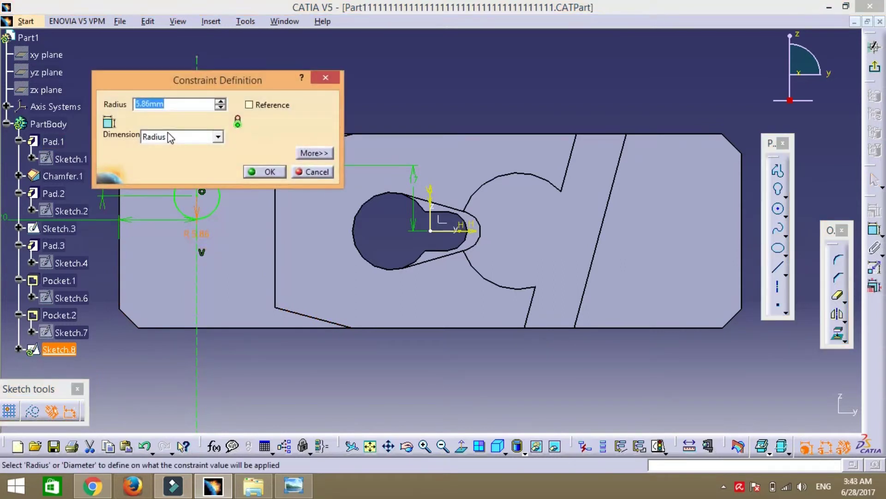
{"action": "type", "text": "5"}
{"action": "key", "text": "Return"}
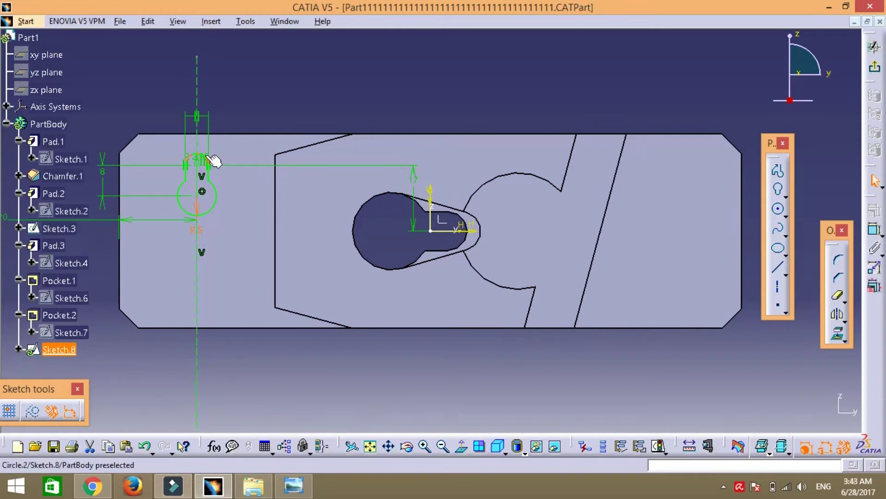
{"action": "double_click", "coordinate": [214, 160]}
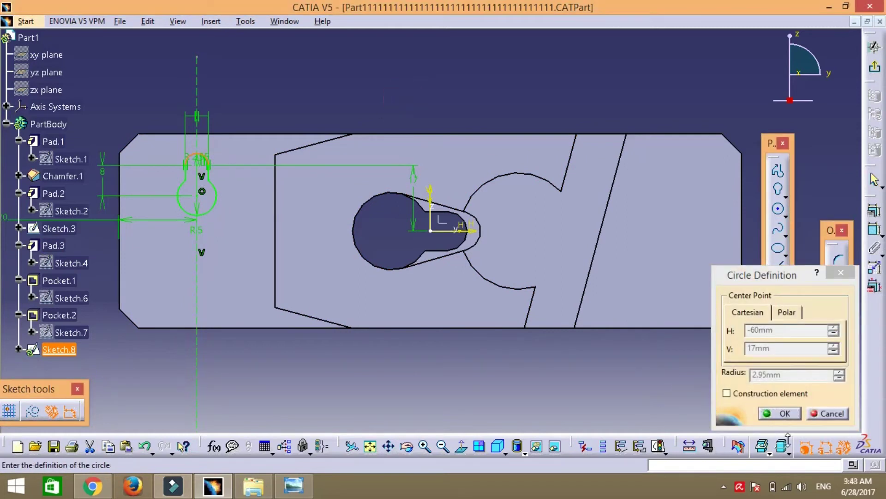
{"action": "left_click", "coordinate": [827, 412]}
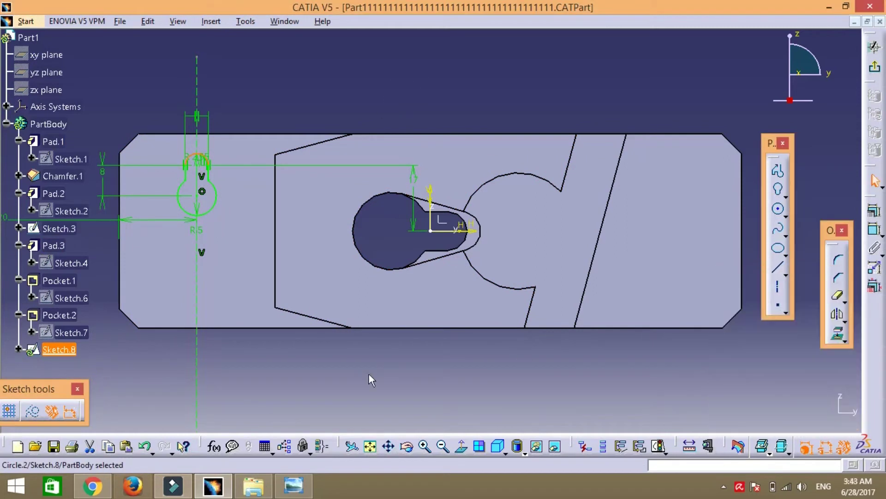
Step: Set the keyhole's top arc radius to 8
{"action": "left_click", "coordinate": [377, 452]}
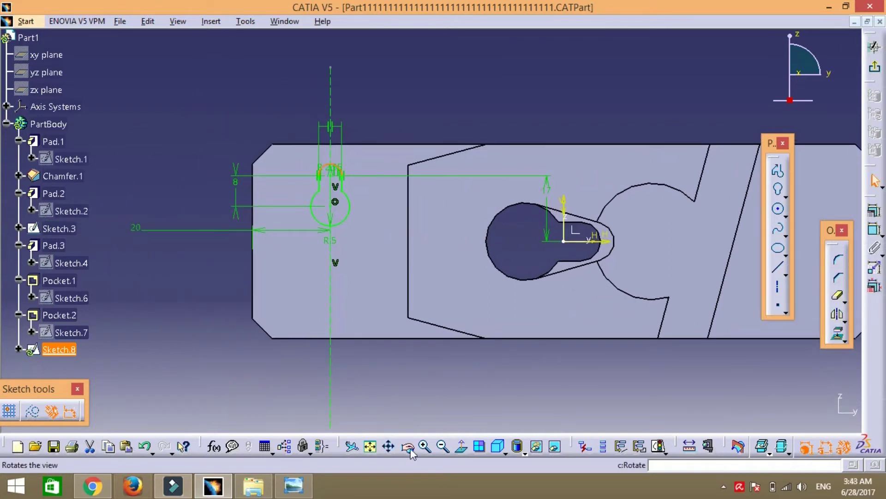
{"action": "left_click", "coordinate": [425, 446]}
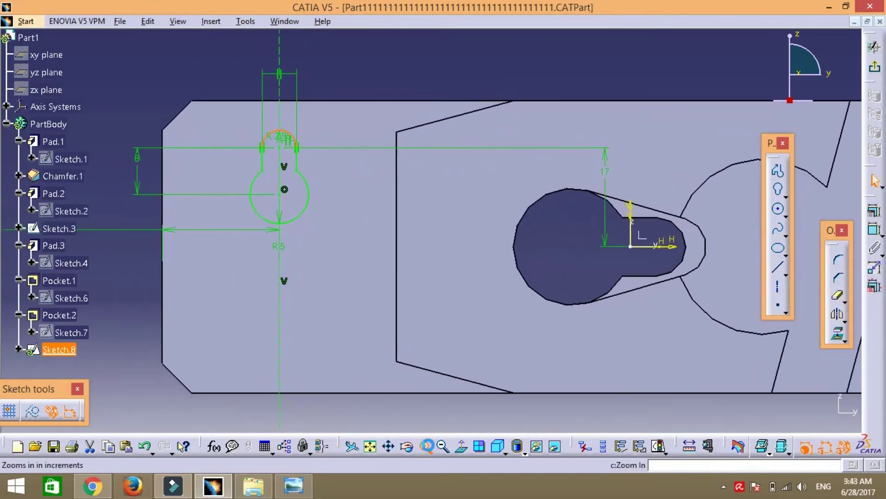
{"action": "left_click", "coordinate": [425, 446]}
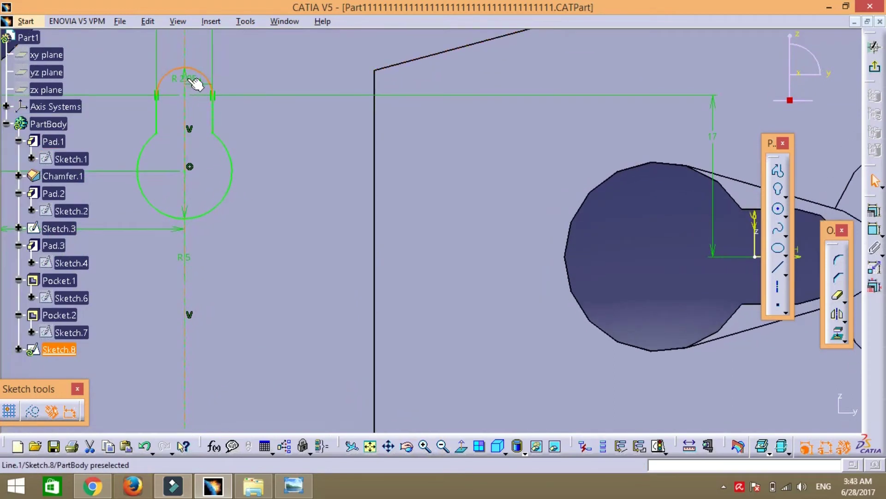
{"action": "double_click", "coordinate": [193, 81]}
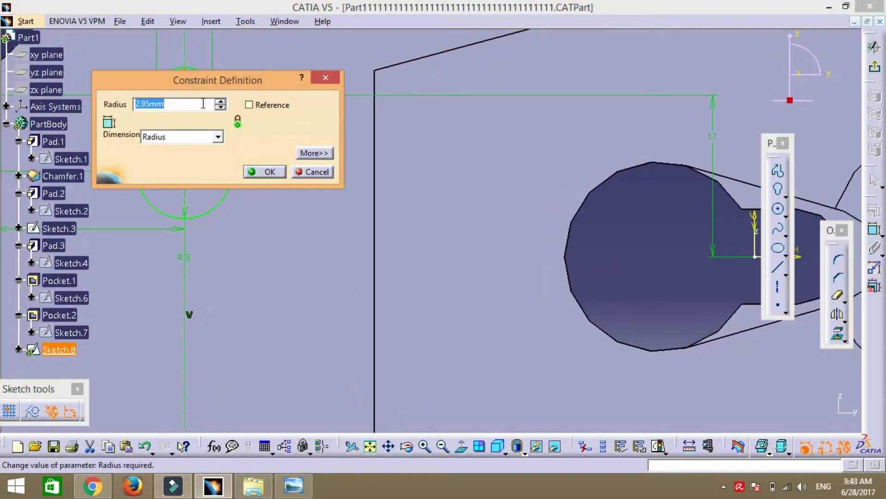
{"action": "type", "text": "8"}
{"action": "key", "text": "Return"}
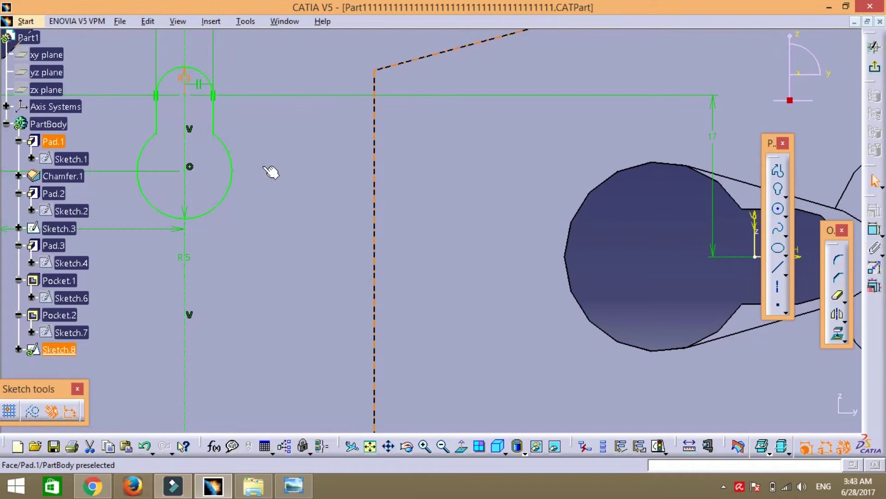
{"action": "left_click", "coordinate": [443, 445]}
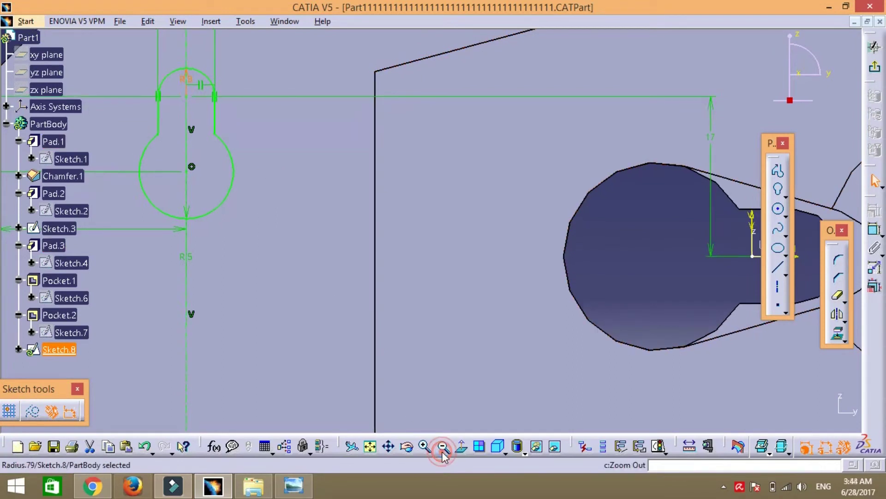
{"action": "left_click", "coordinate": [443, 446]}
{"action": "left_click", "coordinate": [443, 446]}
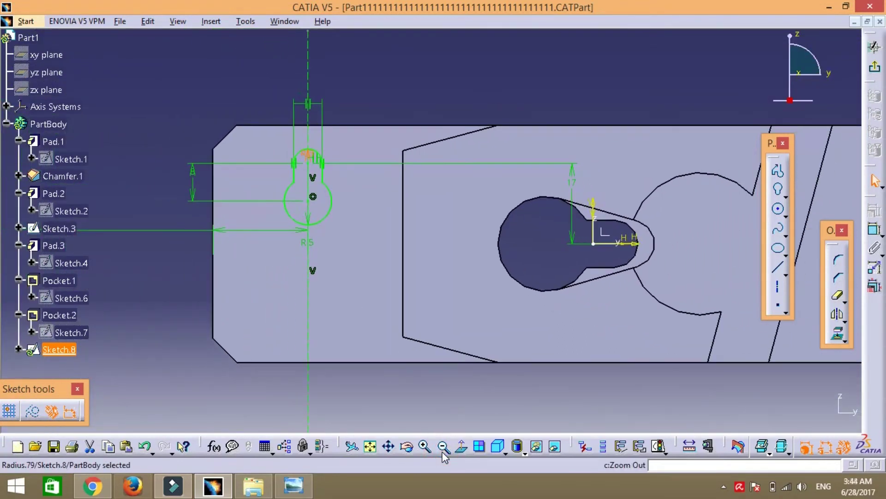
{"action": "left_click", "coordinate": [419, 380]}
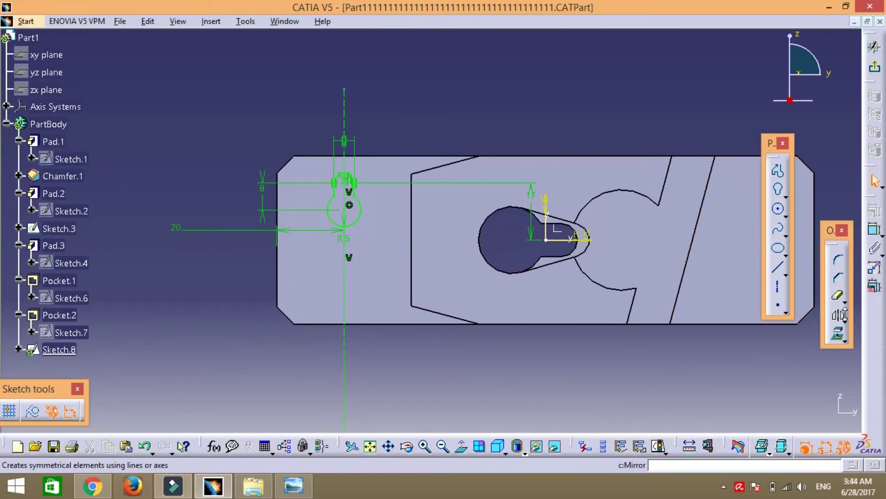
{"action": "left_click", "coordinate": [845, 321]}
{"action": "left_click", "coordinate": [814, 322]}
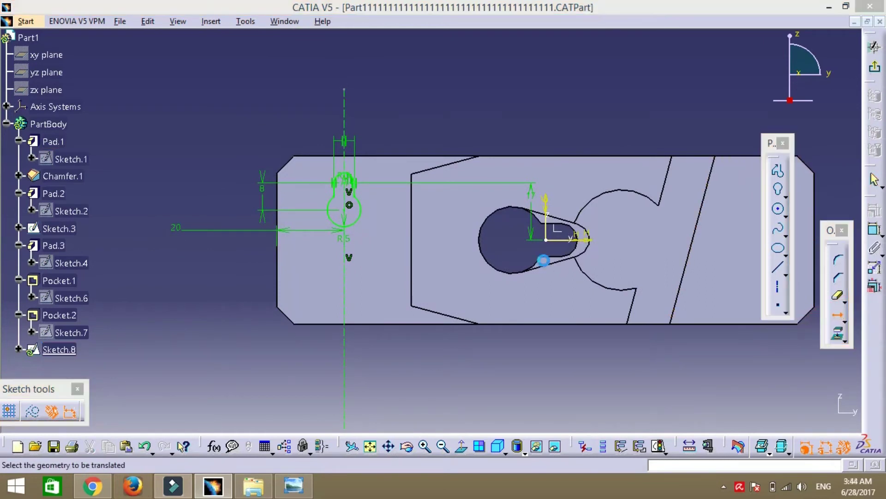
{"action": "left_click", "coordinate": [369, 219]}
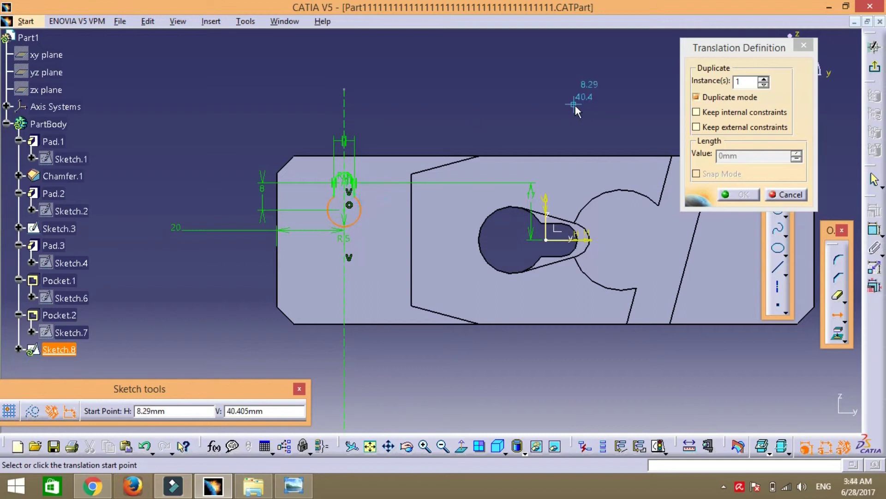
{"action": "left_click", "coordinate": [787, 194]}
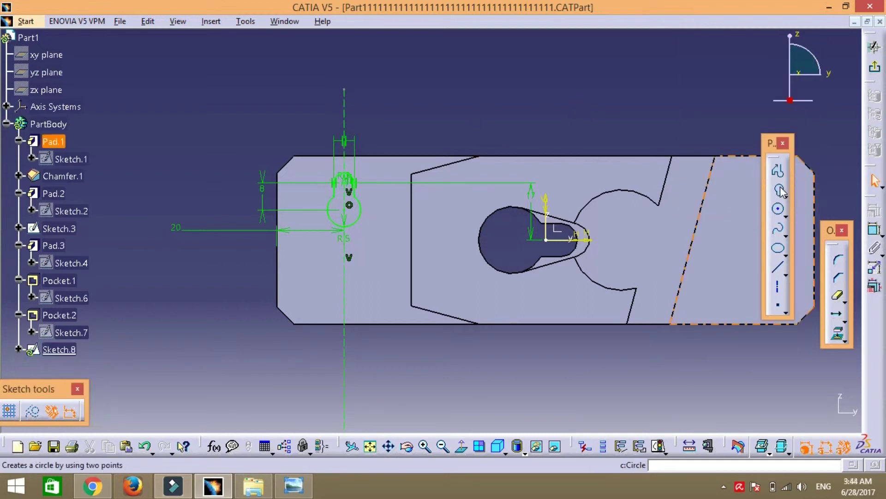
Step: Sketch a second keyhole outline on the vertical axis below the first keyhole
{"action": "left_click", "coordinate": [778, 189]}
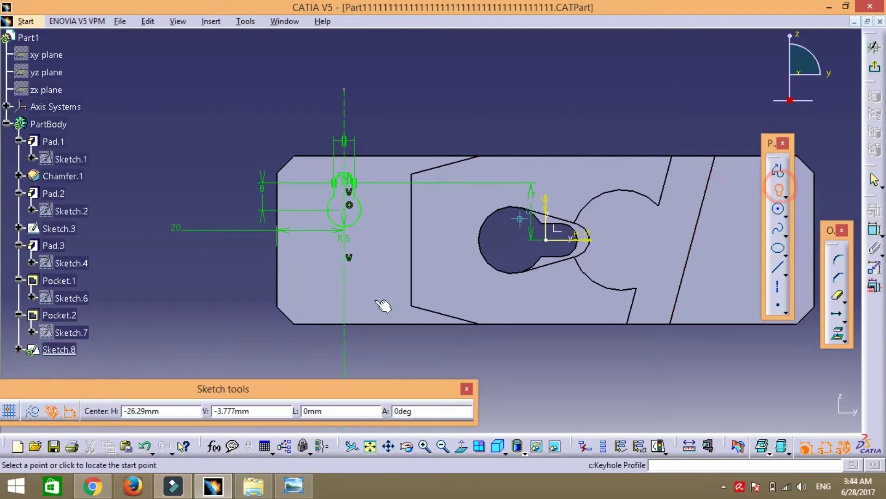
{"action": "left_click", "coordinate": [345, 299]}
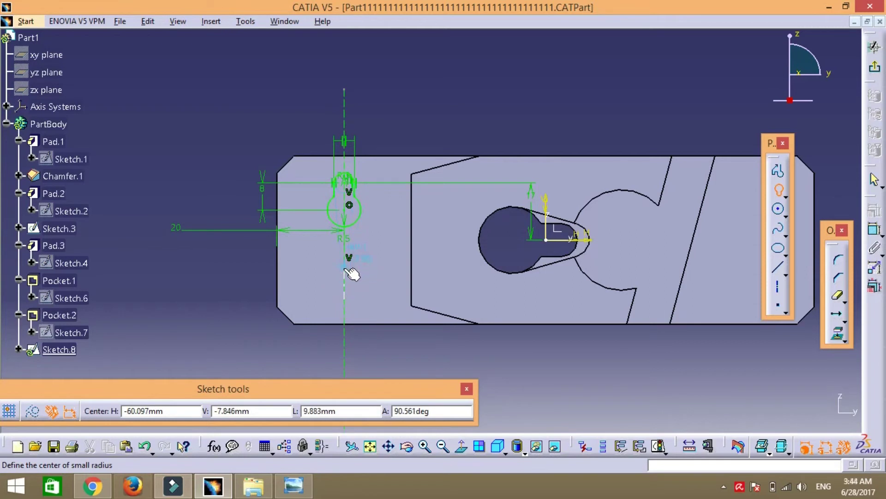
{"action": "left_click", "coordinate": [346, 270]}
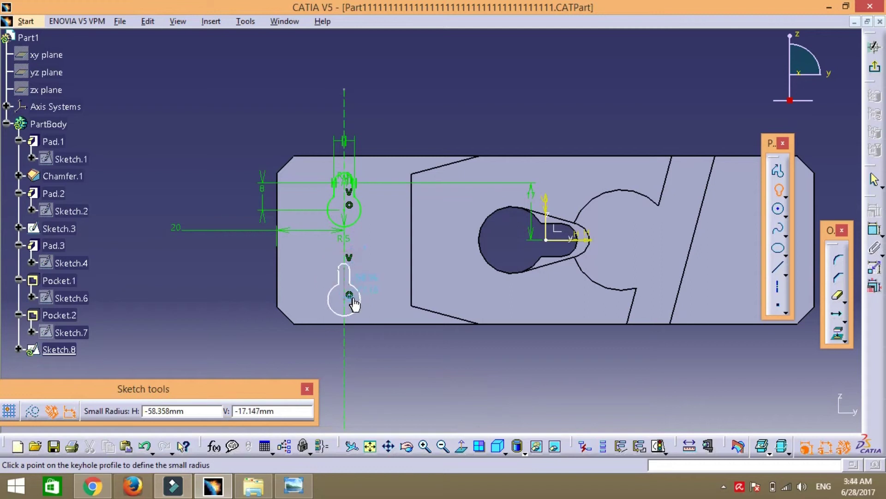
{"action": "left_click", "coordinate": [353, 289]}
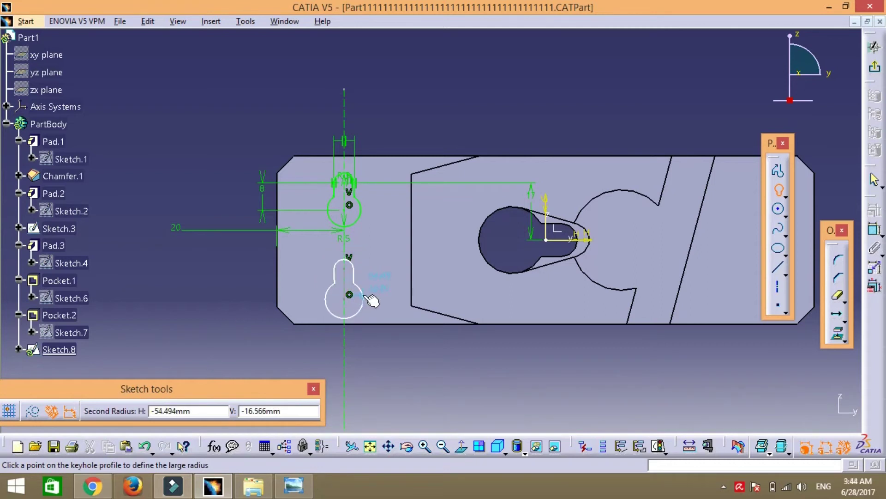
{"action": "left_click", "coordinate": [363, 294]}
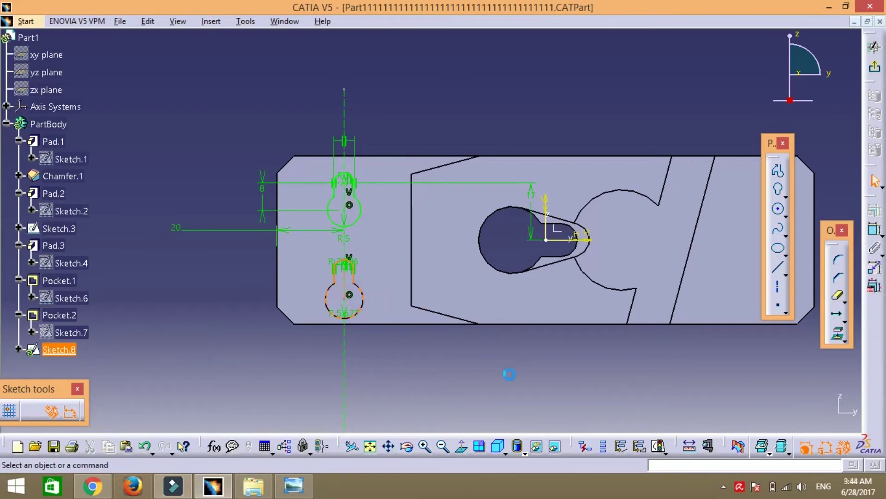
Step: Dimension the lower keyhole from the horizontal axis and set its spacing to 8 mm
{"action": "left_click", "coordinate": [875, 230]}
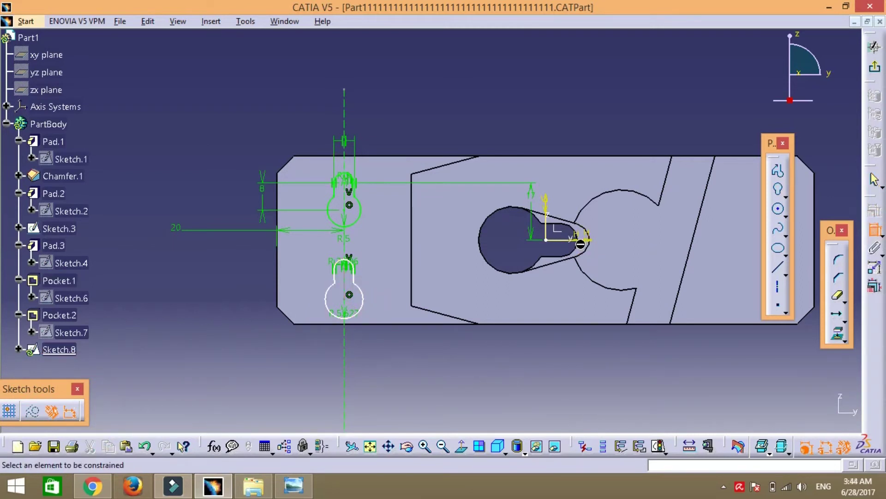
{"action": "left_click", "coordinate": [349, 298]}
{"action": "left_click", "coordinate": [564, 240]}
{"action": "double_click", "coordinate": [554, 386]}
{"action": "key", "text": "Return"}
{"action": "left_click", "coordinate": [352, 292]}
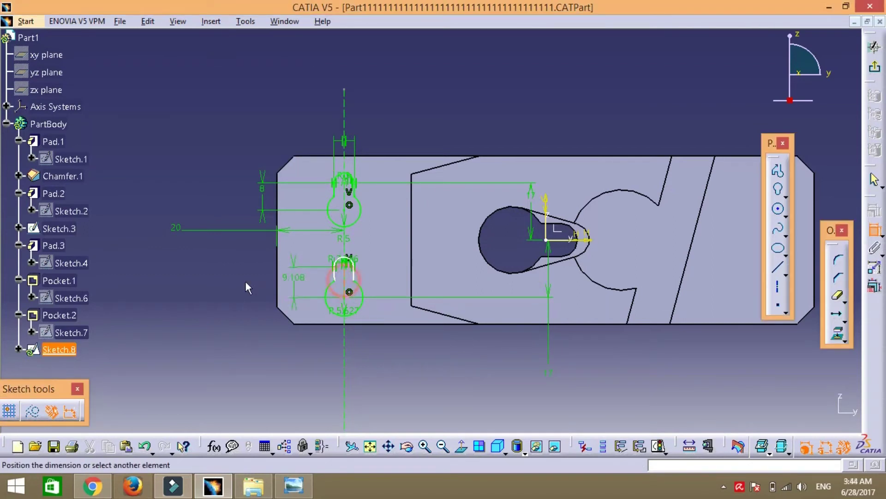
{"action": "left_click", "coordinate": [259, 279]}
{"action": "double_click", "coordinate": [260, 276]}
{"action": "type", "text": "8mm"}
{"action": "key", "text": "Return"}
Step: Give the lower keyhole circle radius 5 and its upper arc radius 3
{"action": "left_click", "coordinate": [423, 448]}
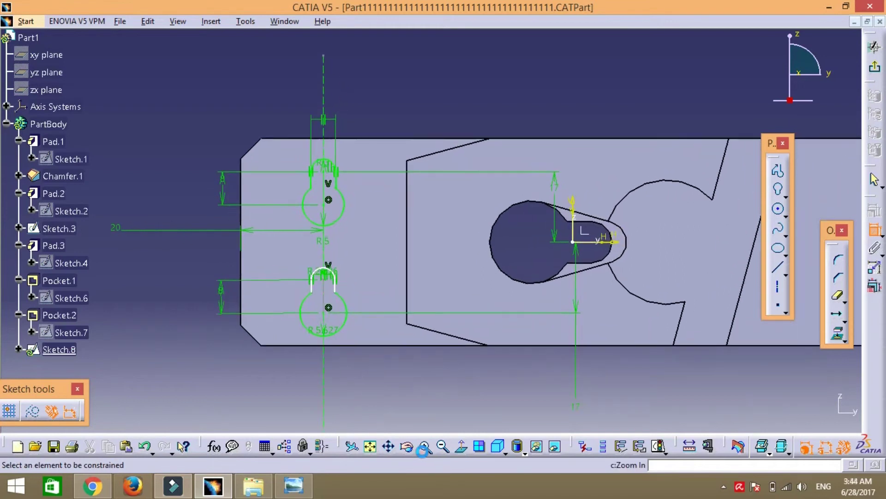
{"action": "left_click", "coordinate": [424, 449]}
{"action": "left_click", "coordinate": [388, 446]}
{"action": "left_click_drag", "start_coordinate": [361, 338], "coordinate": [503, 185]}
{"action": "left_click", "coordinate": [354, 316]}
{"action": "left_click", "coordinate": [356, 308]}
{"action": "double_click", "coordinate": [352, 307]}
{"action": "type", "text": "5"}
{"action": "key", "text": "Return"}
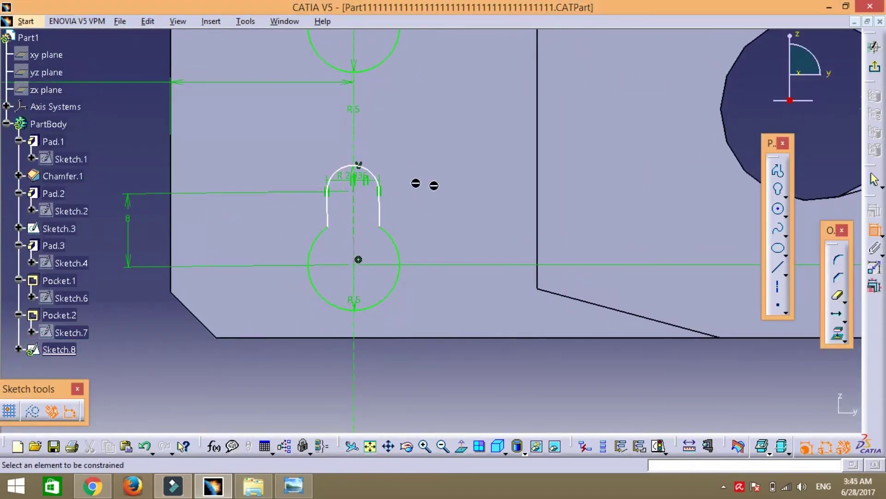
{"action": "double_click", "coordinate": [356, 176]}
{"action": "type", "text": "3"}
{"action": "key", "text": "Return"}
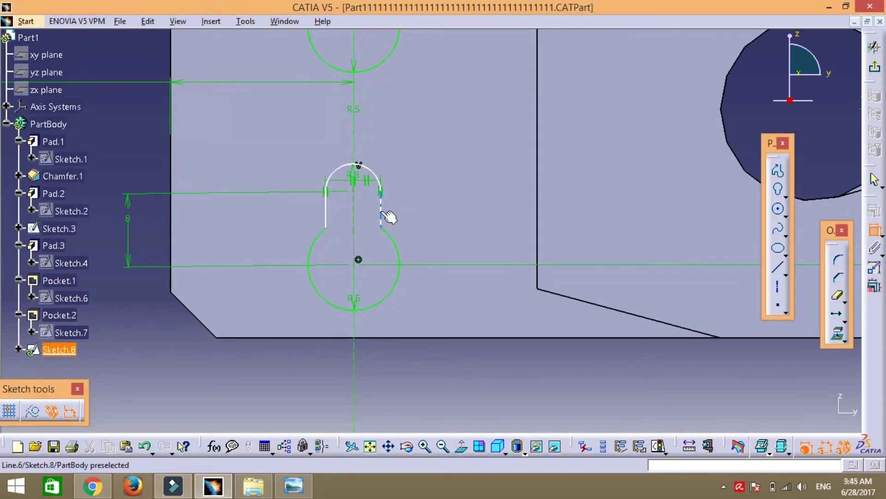
Step: Apply a constraint to the element at the lower keyhole's top, then zoom out to the whole part
{"action": "left_click", "coordinate": [359, 204]}
{"action": "left_click", "coordinate": [356, 112]}
{"action": "right_click", "coordinate": [459, 131]}
{"action": "left_click", "coordinate": [491, 272]}
{"action": "left_click", "coordinate": [442, 446]}
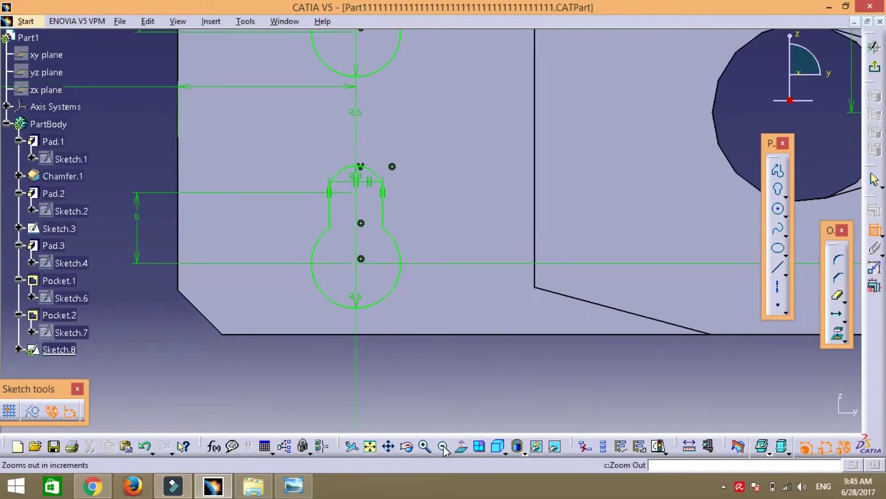
{"action": "left_click", "coordinate": [446, 446]}
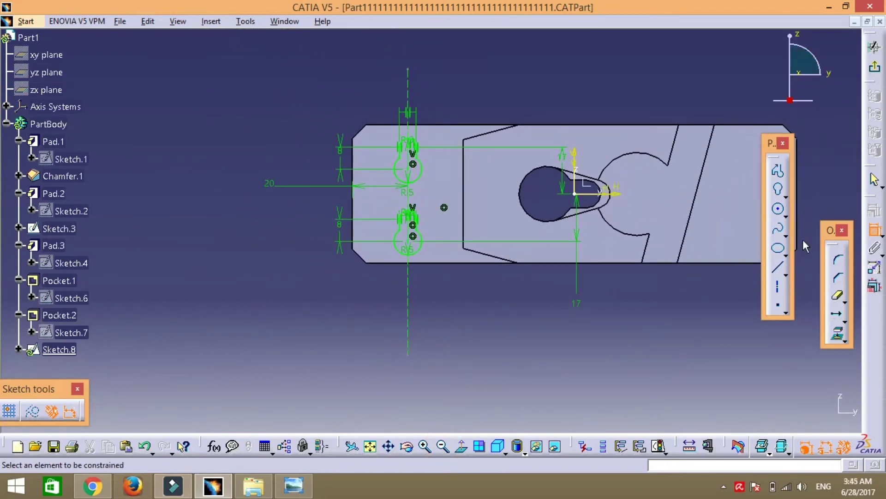
Step: Draw a rectangle at the plate's left edge between the two keyholes
{"action": "left_click", "coordinate": [786, 194]}
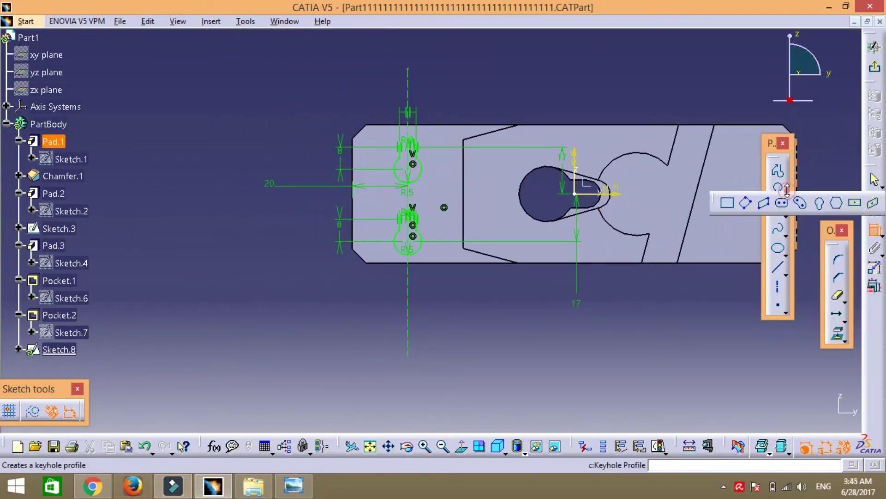
{"action": "left_click", "coordinate": [786, 194]}
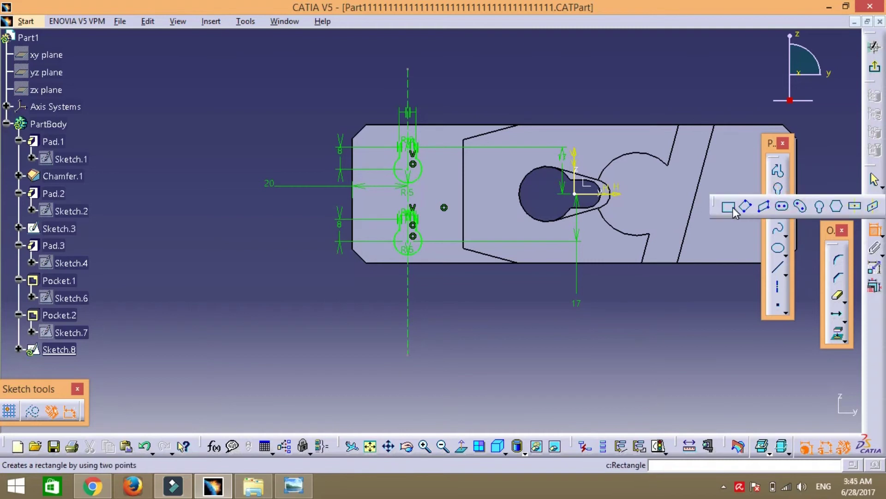
{"action": "left_click", "coordinate": [728, 206]}
{"action": "left_click", "coordinate": [329, 174]}
{"action": "left_click", "coordinate": [371, 219]}
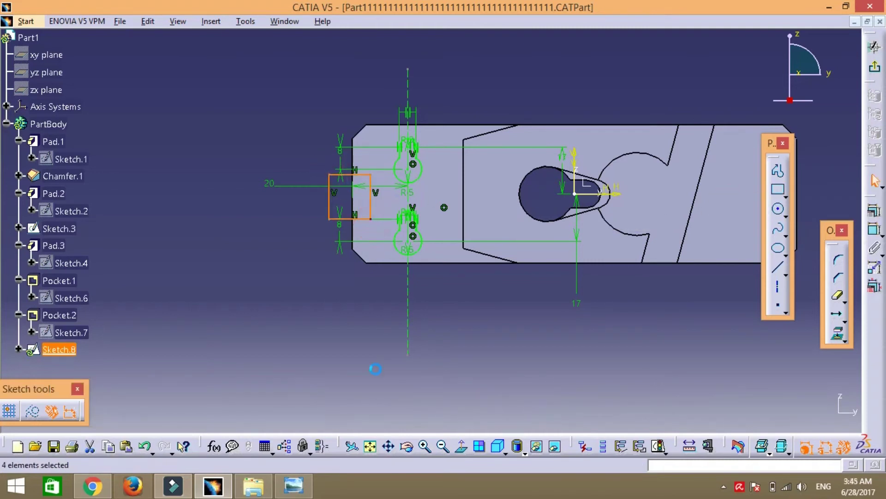
Step: Make the rectangle's top and bottom edges symmetric about the centre line, then check the drawing
{"action": "left_click", "coordinate": [875, 229]}
{"action": "left_click", "coordinate": [370, 189]}
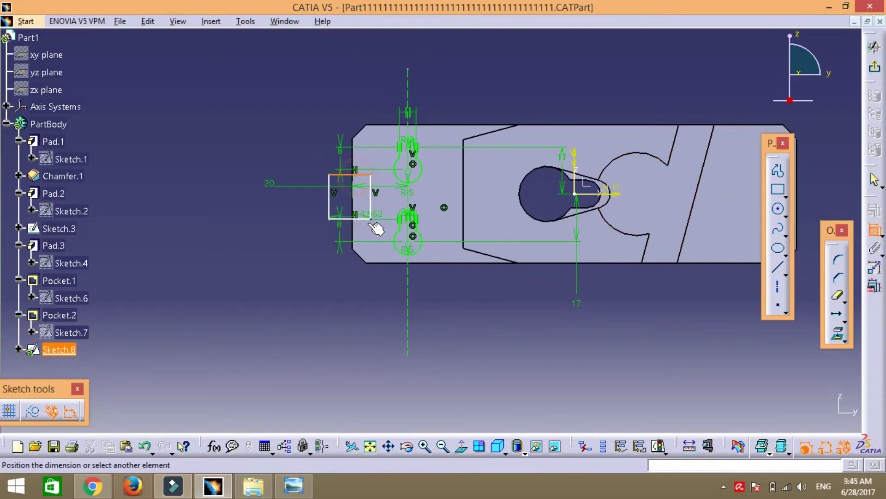
{"action": "left_click", "coordinate": [364, 219]}
{"action": "right_click", "coordinate": [226, 192]}
{"action": "left_click", "coordinate": [277, 319]}
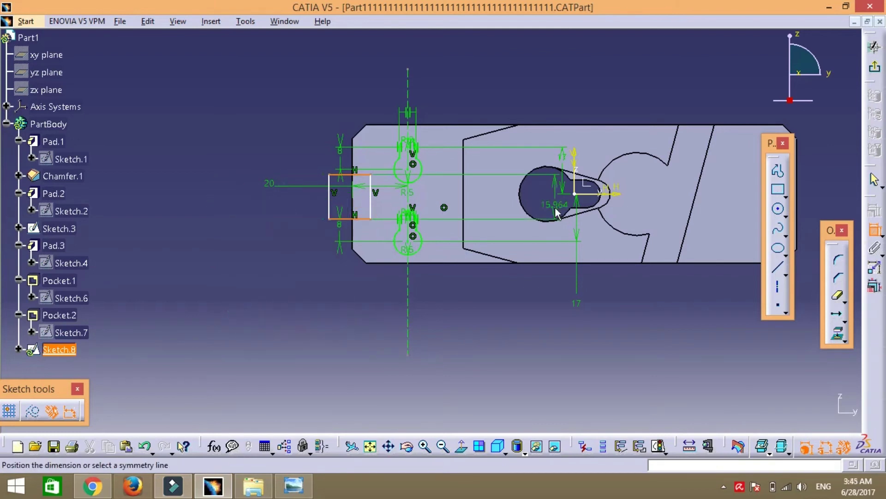
{"action": "left_click", "coordinate": [613, 193]}
{"action": "mouse_move", "coordinate": [293, 486]}
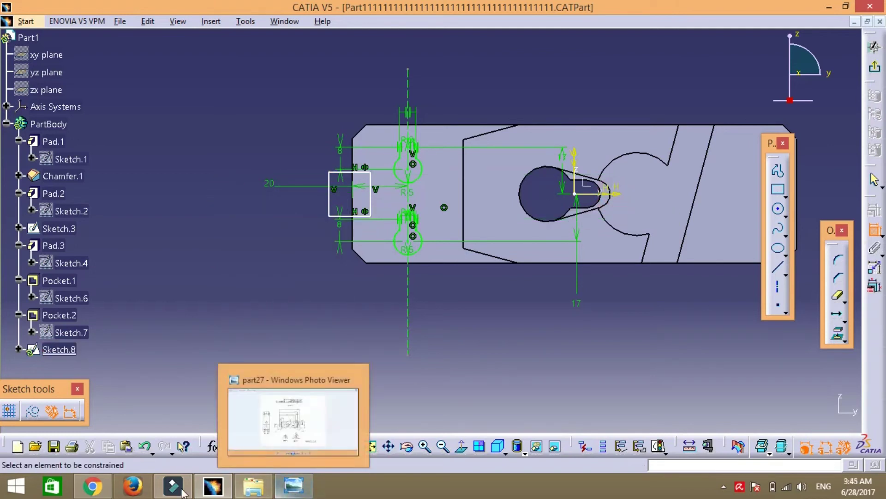
{"action": "left_click", "coordinate": [294, 420]}
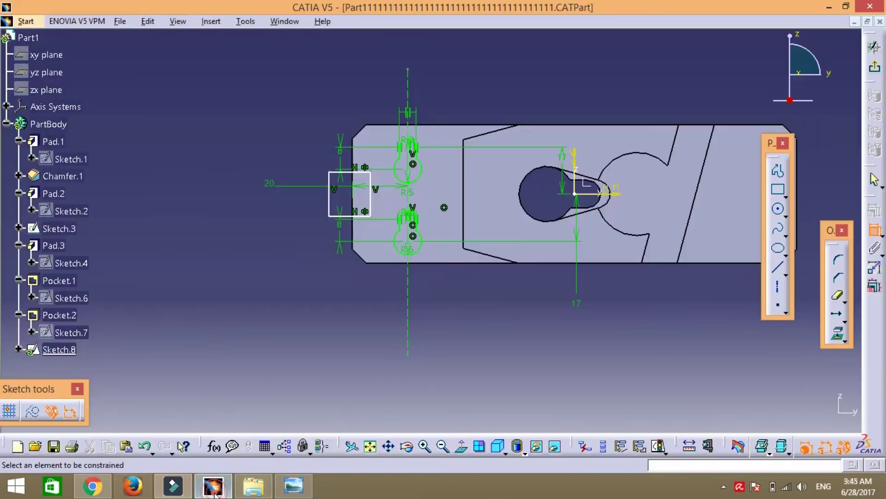
{"action": "left_click", "coordinate": [213, 485]}
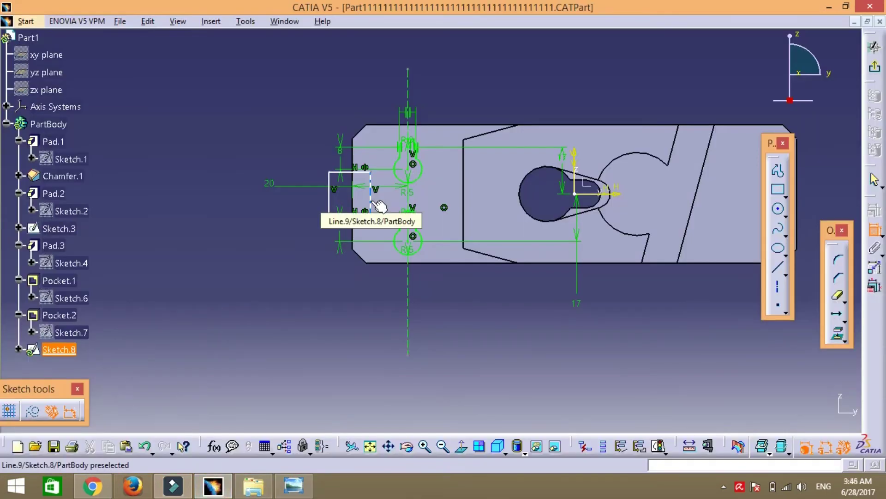
Step: Check the reference drawing, then sketch the upper keyhole near the plate's right end
{"action": "left_click", "coordinate": [388, 446]}
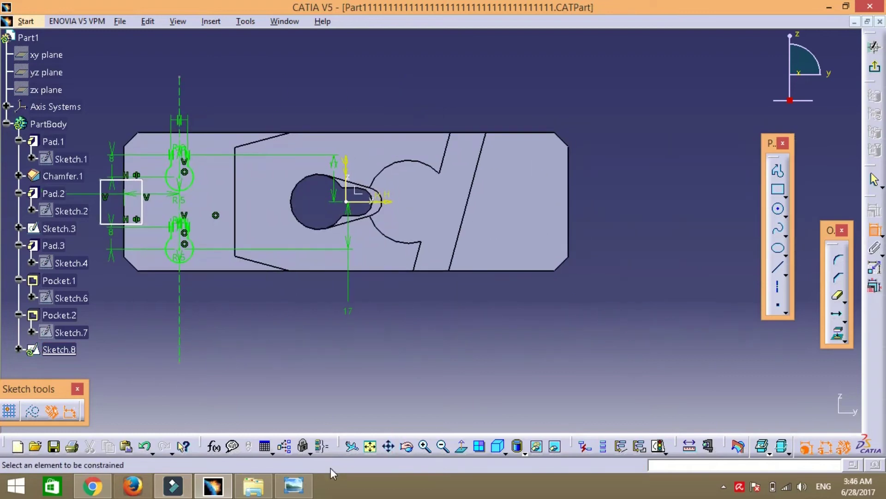
{"action": "left_click", "coordinate": [293, 485]}
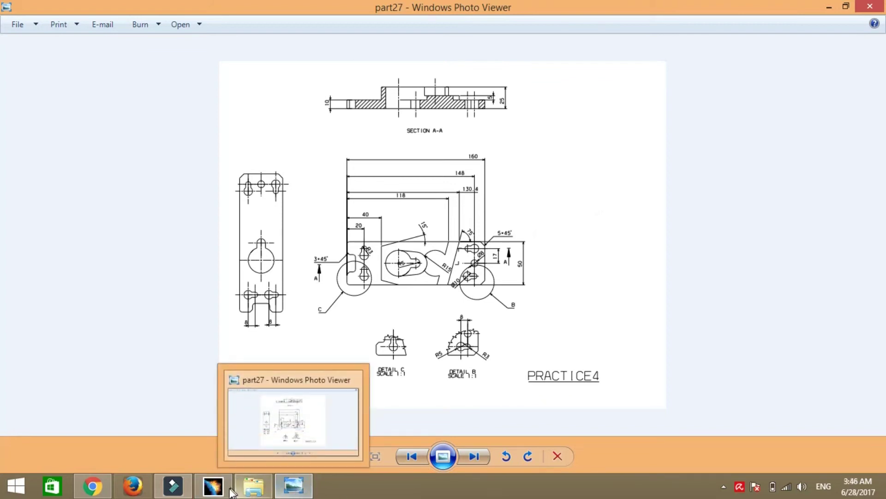
{"action": "left_click", "coordinate": [213, 486]}
{"action": "left_click", "coordinate": [784, 190]}
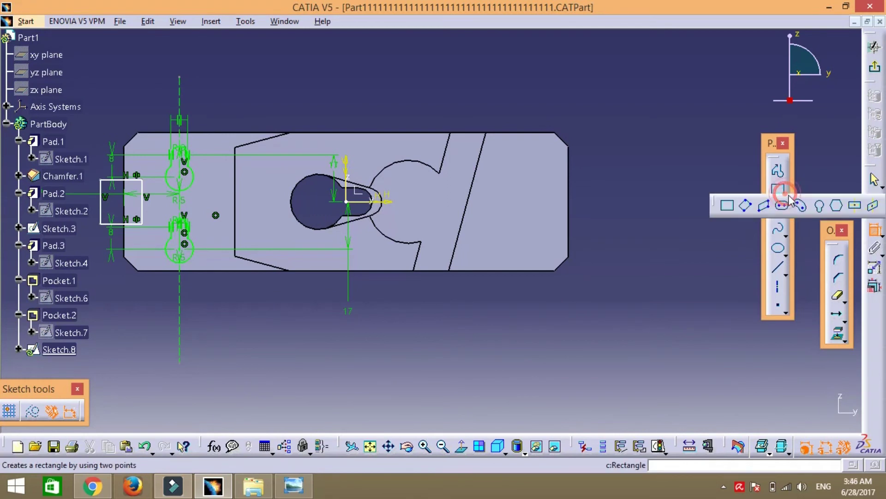
{"action": "left_click", "coordinate": [819, 205]}
{"action": "left_click", "coordinate": [502, 162]}
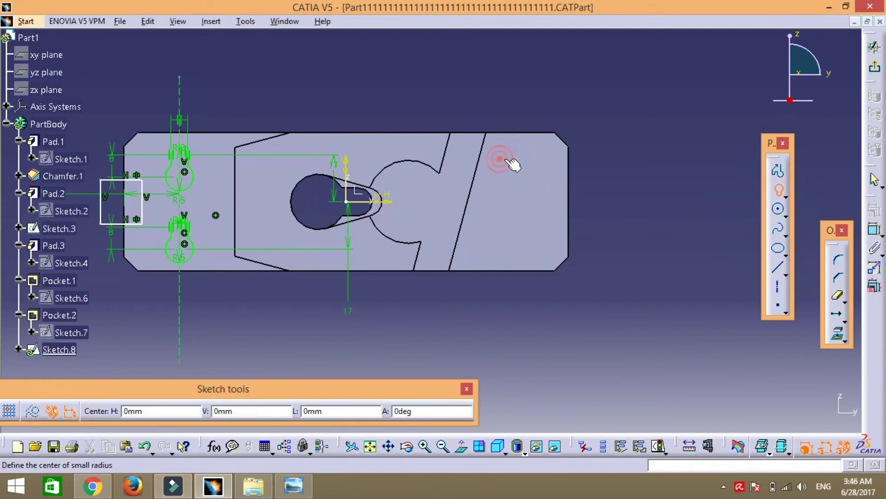
{"action": "left_click", "coordinate": [545, 159]}
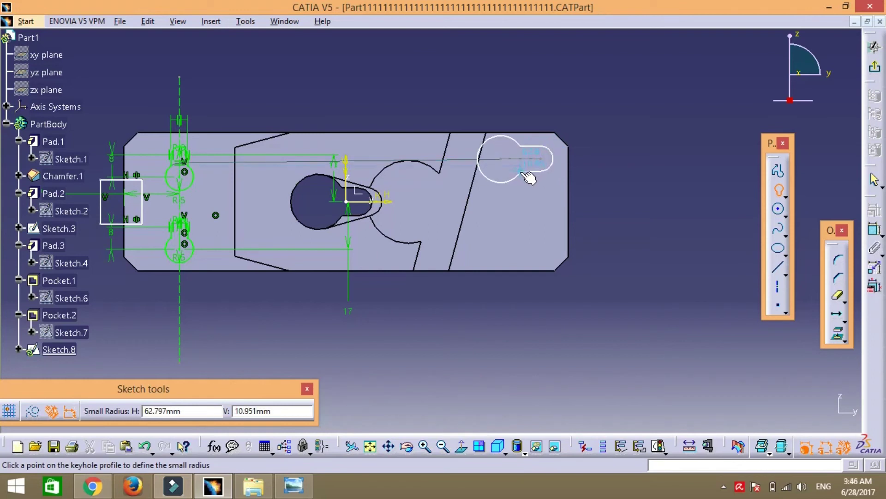
{"action": "key", "text": "Escape"}
{"action": "left_click", "coordinate": [779, 189]}
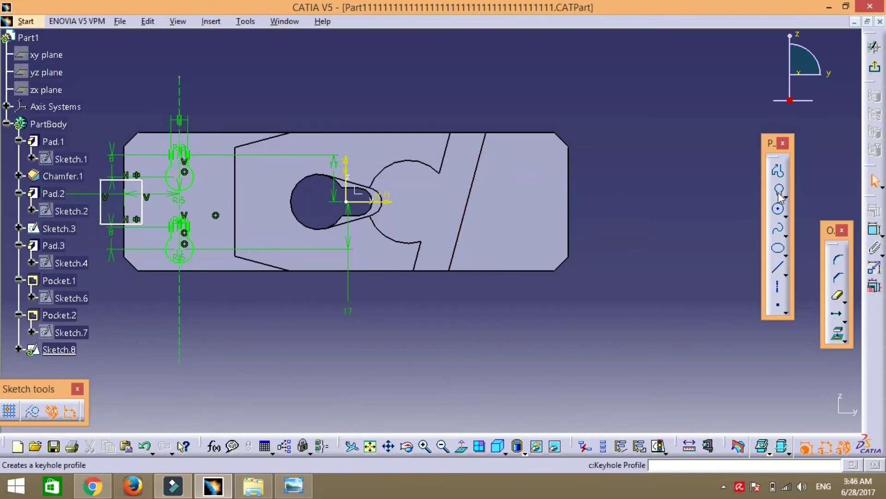
{"action": "left_click", "coordinate": [537, 159]}
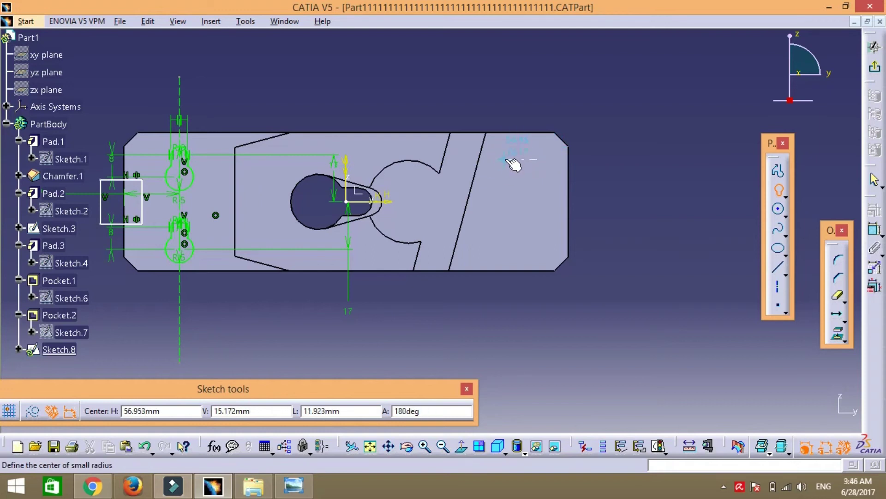
{"action": "left_click", "coordinate": [508, 161]}
{"action": "left_click", "coordinate": [529, 170]}
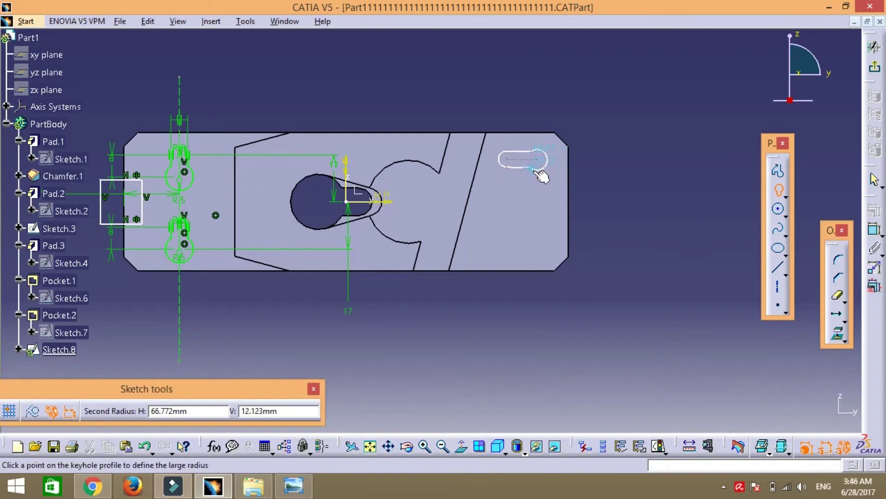
{"action": "left_click", "coordinate": [541, 177]}
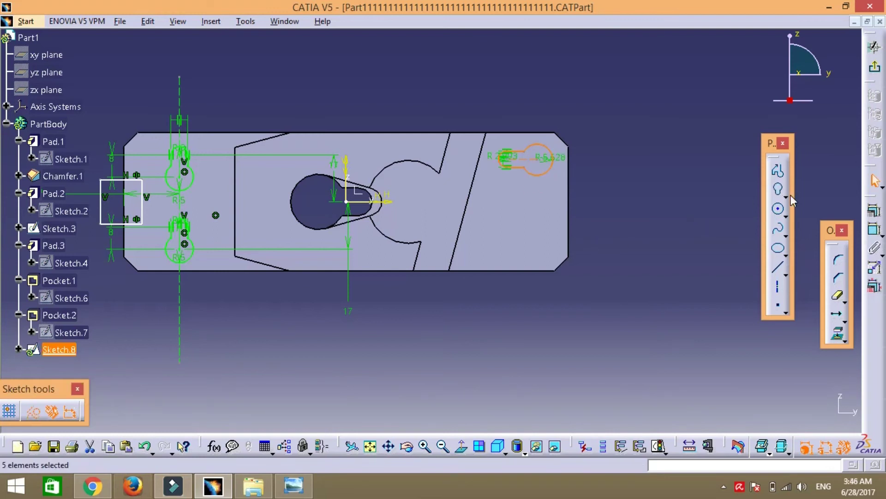
Step: Sketch the lower right keyhole below the upper one
{"action": "left_click", "coordinate": [505, 242]}
{"action": "left_click", "coordinate": [546, 240]}
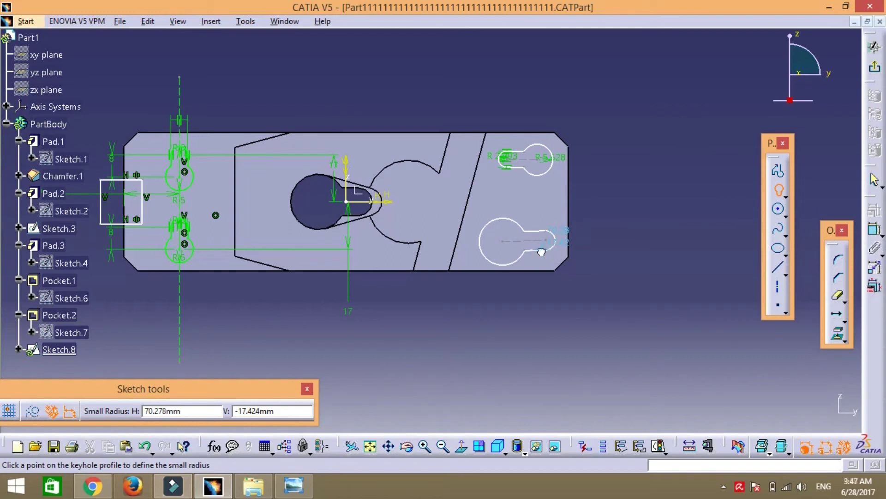
{"action": "left_click", "coordinate": [552, 248]}
{"action": "left_click", "coordinate": [515, 257]}
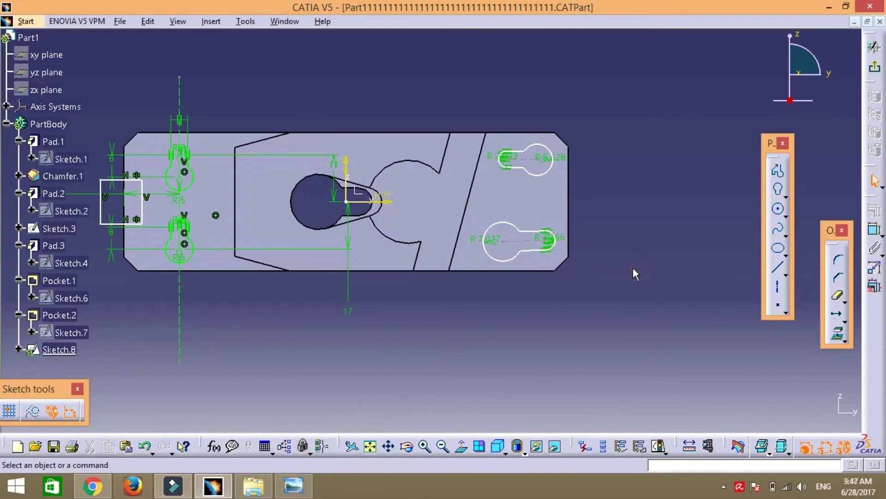
Step: Convert the upper-right slot's angle to the centre line into a distance and make its centres horizontal
{"action": "left_click", "coordinate": [875, 230]}
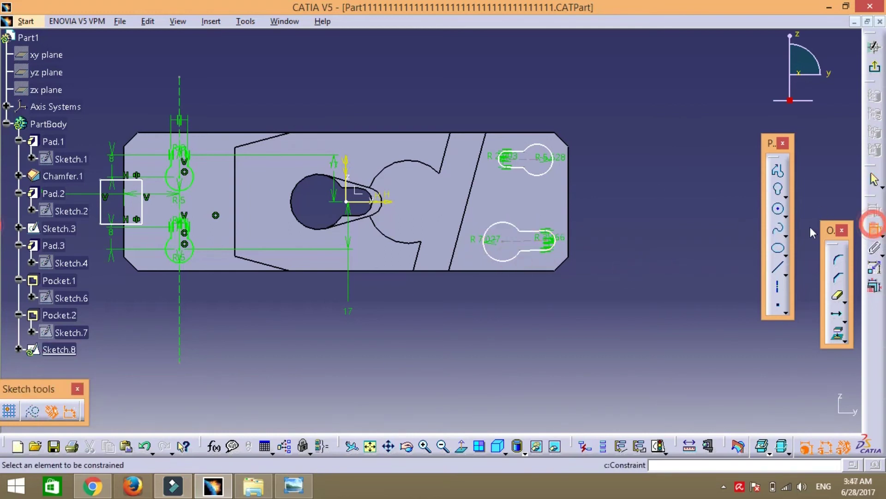
{"action": "left_click", "coordinate": [387, 202]}
{"action": "left_click", "coordinate": [532, 166]}
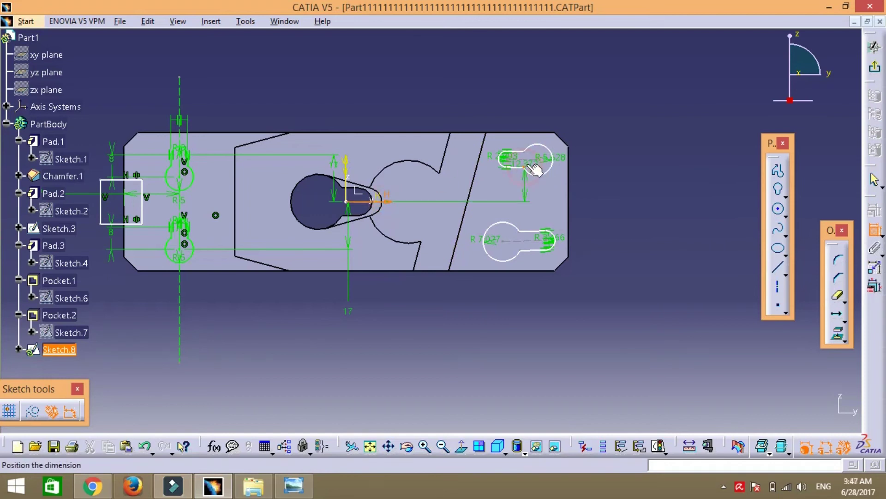
{"action": "key", "text": "Escape"}
{"action": "left_click", "coordinate": [875, 230]}
{"action": "left_click", "coordinate": [390, 203]}
{"action": "left_click", "coordinate": [531, 162]}
{"action": "right_click", "coordinate": [605, 190]}
{"action": "left_click", "coordinate": [617, 218]}
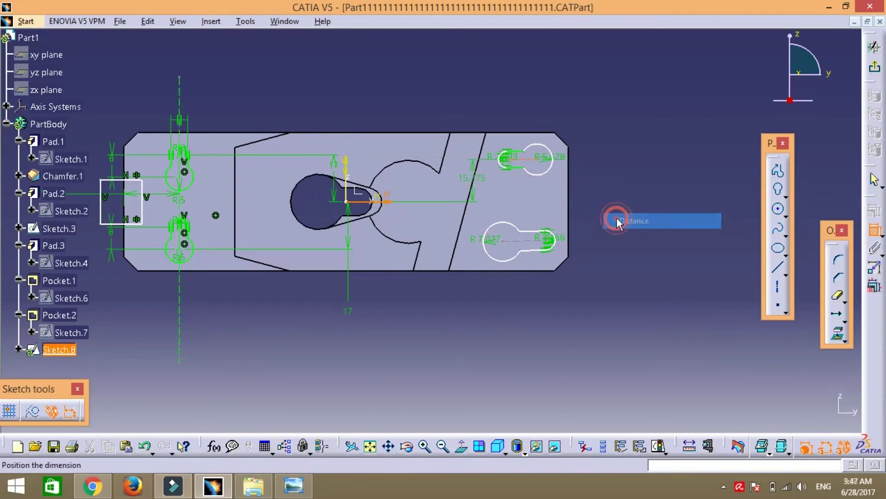
{"action": "right_click", "coordinate": [535, 159]}
{"action": "left_click", "coordinate": [532, 159]}
{"action": "right_click", "coordinate": [524, 157]}
{"action": "left_click", "coordinate": [591, 294]}
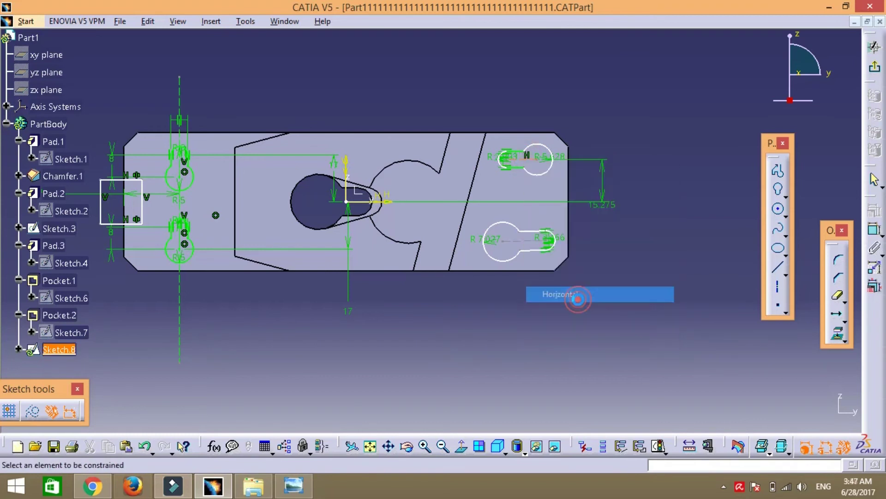
Step: Set the upper slot's centre-line distance to 17 and its large radius to R5
{"action": "double_click", "coordinate": [611, 211]}
{"action": "type", "text": "17mm"}
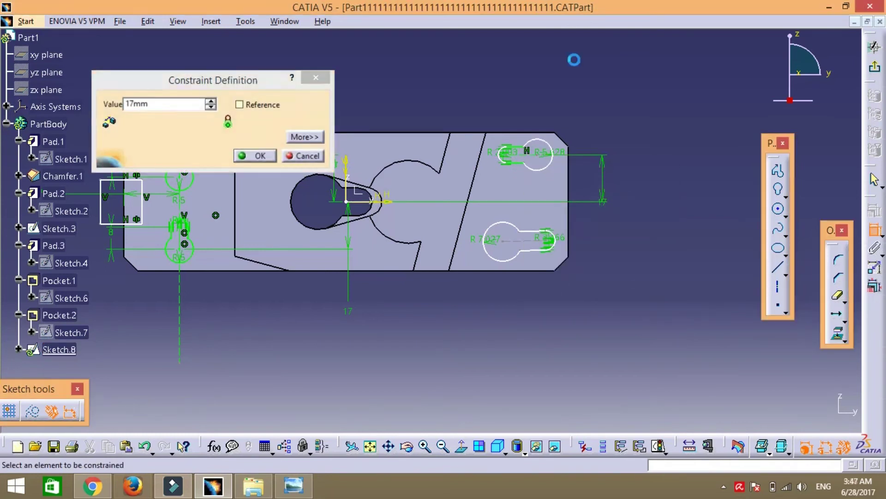
{"action": "key", "text": "Return"}
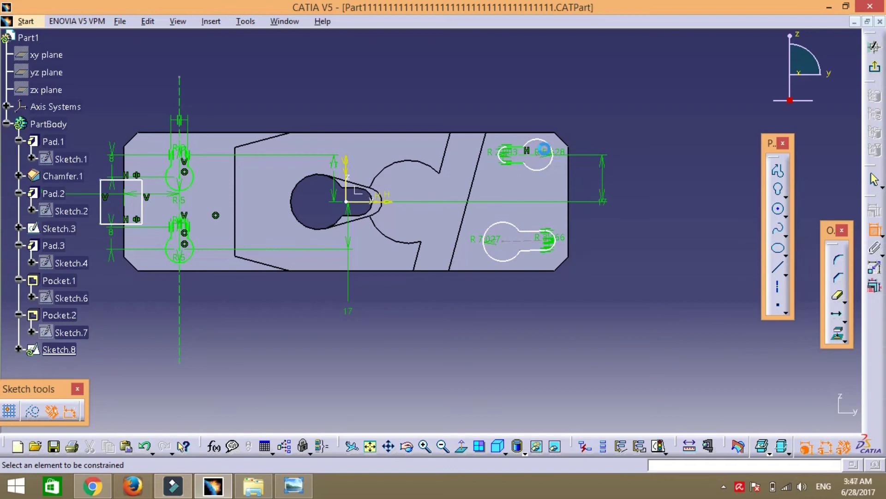
{"action": "double_click", "coordinate": [548, 157]}
{"action": "type", "text": "5"}
{"action": "key", "text": "Return"}
Step: Dimension the upper slot's centres 8 apart and set its small radius to R3
{"action": "left_click", "coordinate": [533, 159]}
{"action": "left_click", "coordinate": [524, 87]}
{"action": "double_click", "coordinate": [519, 86]}
{"action": "type", "text": "8"}
{"action": "key", "text": "Return"}
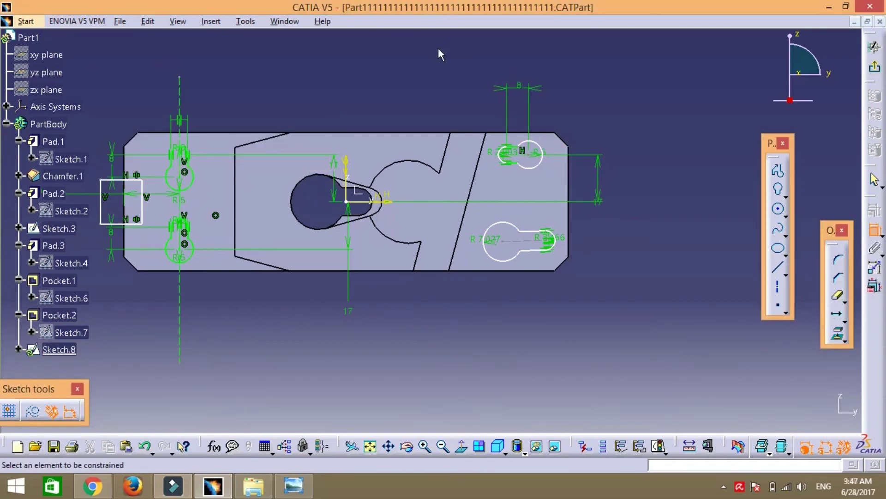
{"action": "double_click", "coordinate": [501, 152]}
{"action": "type", "text": "3mm"}
{"action": "key", "text": "Return"}
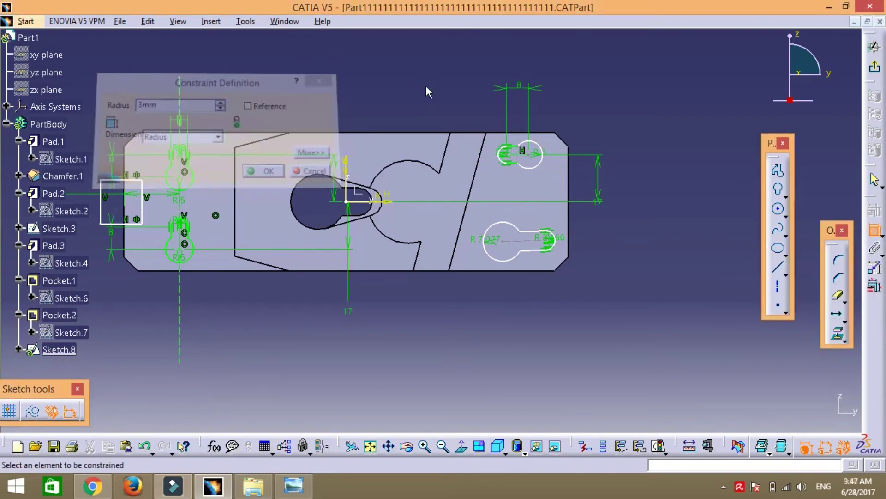
Step: Add the lower slot's centre-spacing dimension and a distance from the plate's centre line
{"action": "left_click", "coordinate": [510, 241]}
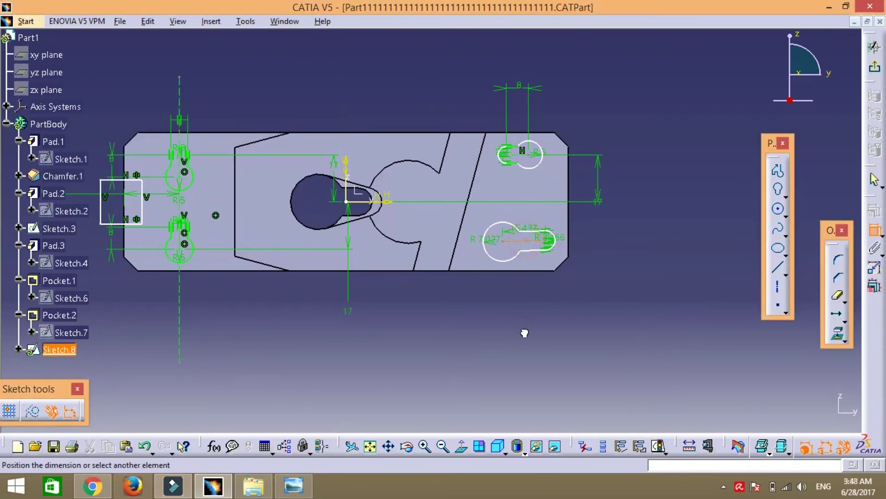
{"action": "left_click", "coordinate": [521, 336]}
{"action": "right_click", "coordinate": [526, 242]}
{"action": "key", "text": "Escape"}
{"action": "left_click", "coordinate": [378, 202]}
{"action": "left_click", "coordinate": [526, 240]}
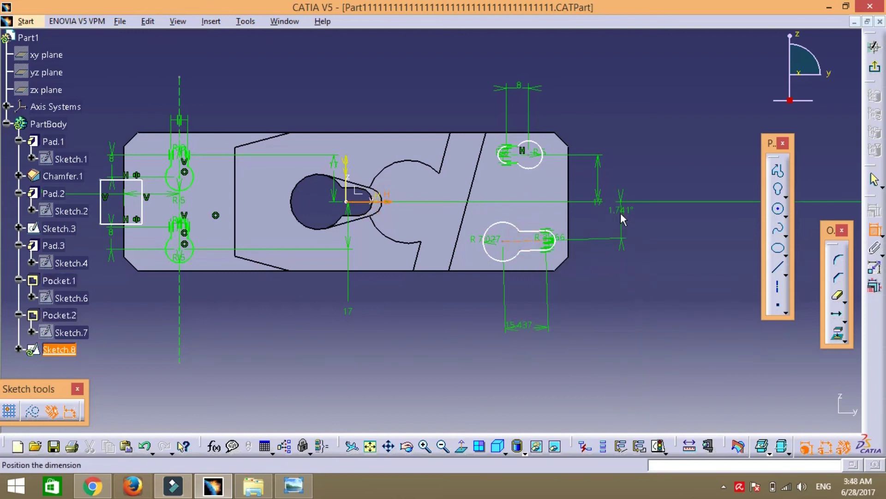
{"action": "right_click", "coordinate": [621, 214]}
{"action": "left_click", "coordinate": [653, 250]}
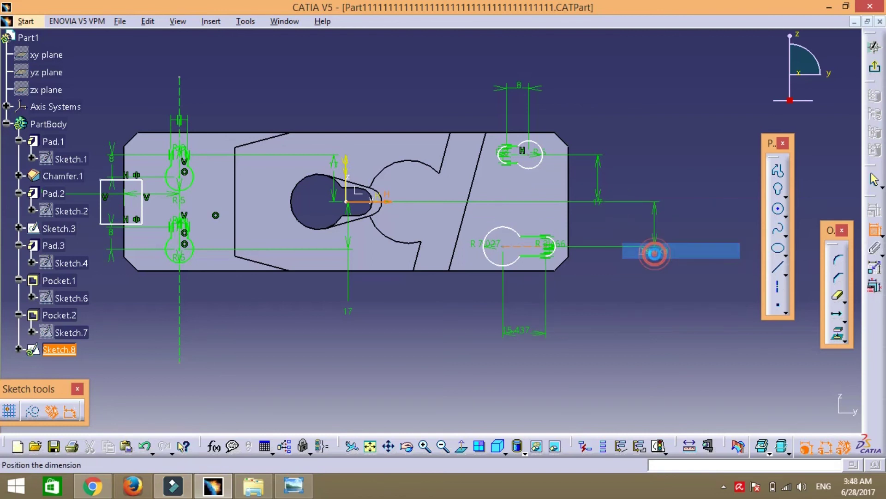
{"action": "left_click", "coordinate": [600, 247]}
{"action": "right_click", "coordinate": [528, 246]}
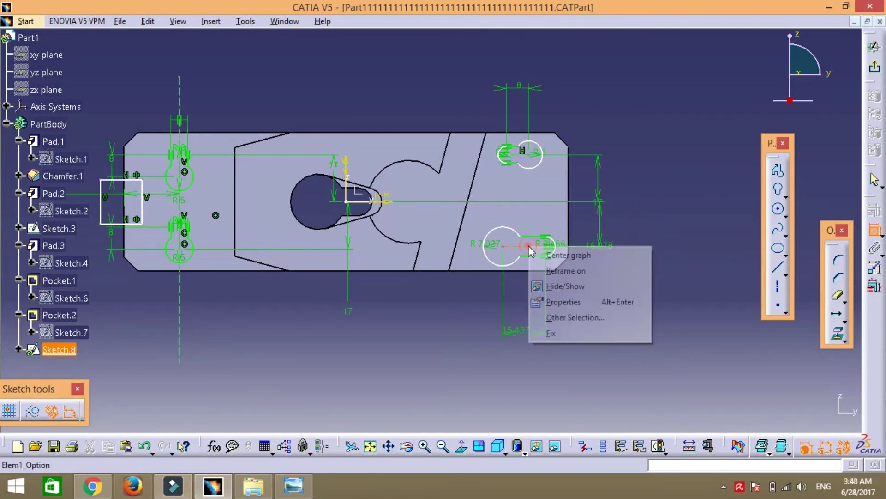
{"action": "left_click", "coordinate": [577, 390]}
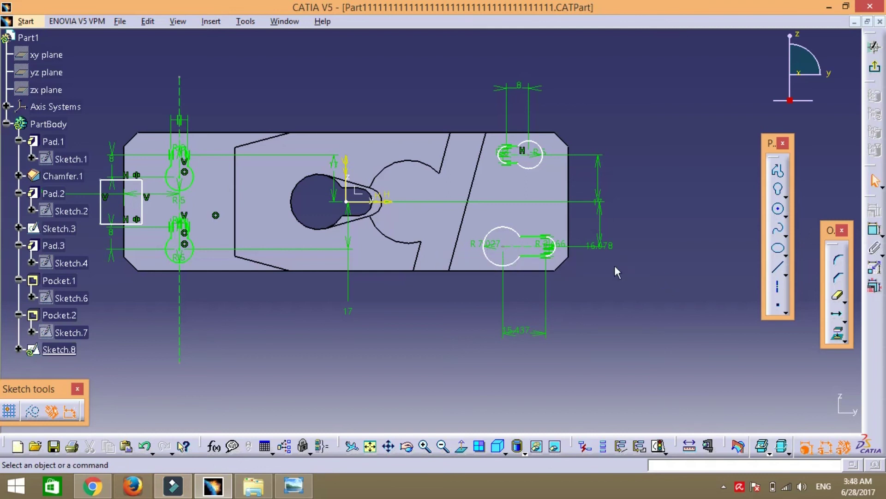
Step: Set the lower slot to 17 from the centre line, R5 radius, 8 between centres
{"action": "double_click", "coordinate": [600, 245]}
{"action": "type", "text": "17"}
{"action": "key", "text": "Return"}
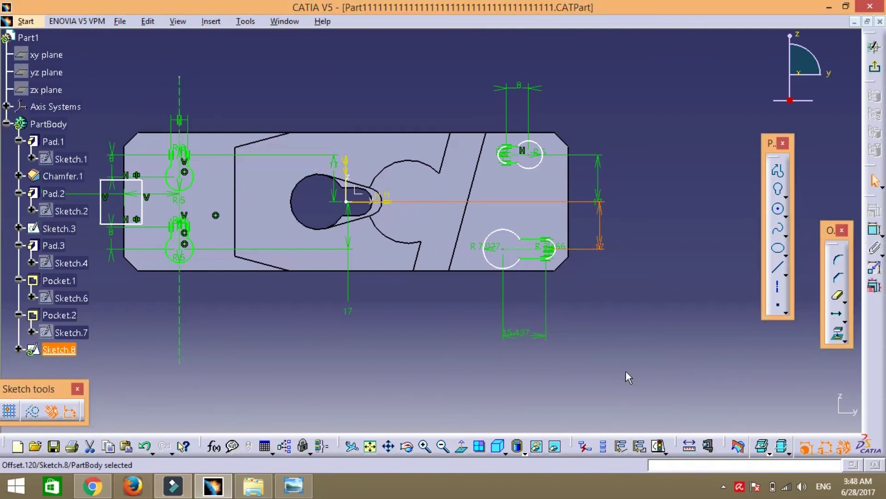
{"action": "double_click", "coordinate": [481, 247]}
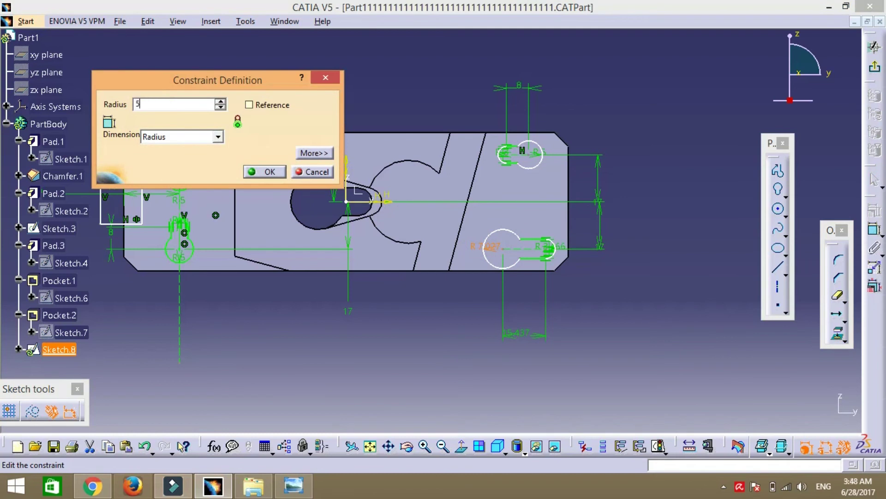
{"action": "key", "text": "Return"}
{"action": "double_click", "coordinate": [520, 333]}
{"action": "type", "text": "8"}
{"action": "key", "text": "Return"}
Step: Set the lower slot's small radius to R3
{"action": "double_click", "coordinate": [551, 252]}
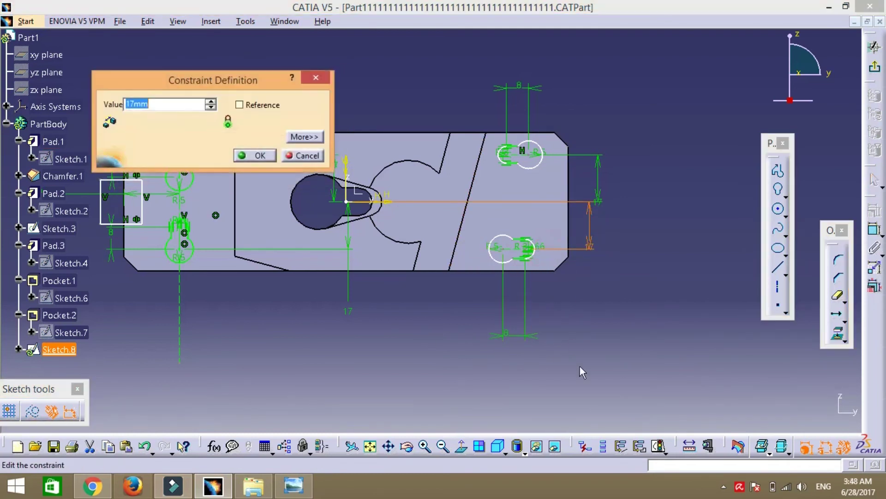
{"action": "left_click", "coordinate": [585, 308]}
{"action": "left_click", "coordinate": [302, 157]}
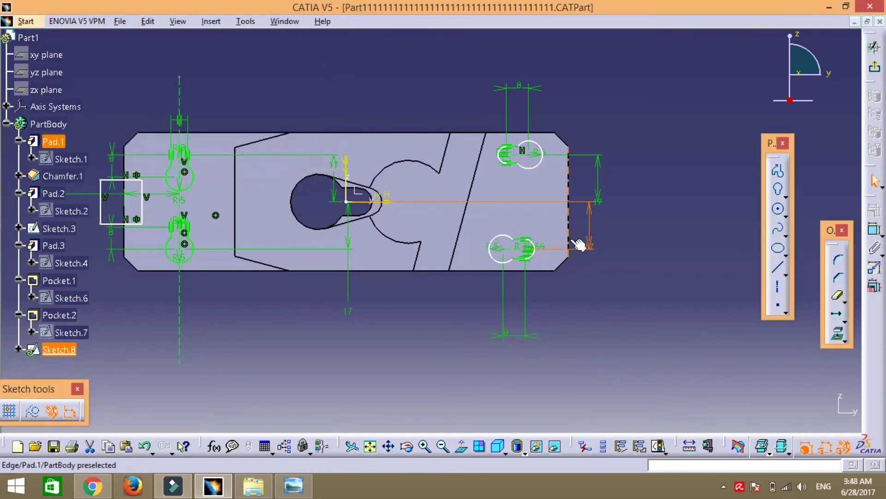
{"action": "double_click", "coordinate": [530, 247]}
{"action": "key", "text": "Return"}
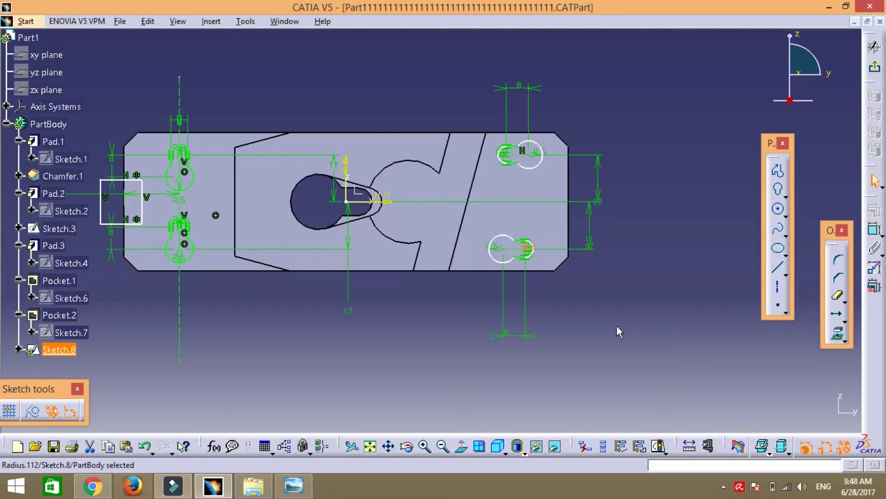
Step: Dimension both right-hand keyhole slots 15 mm from the plate's right edge
{"action": "left_click", "coordinate": [875, 228]}
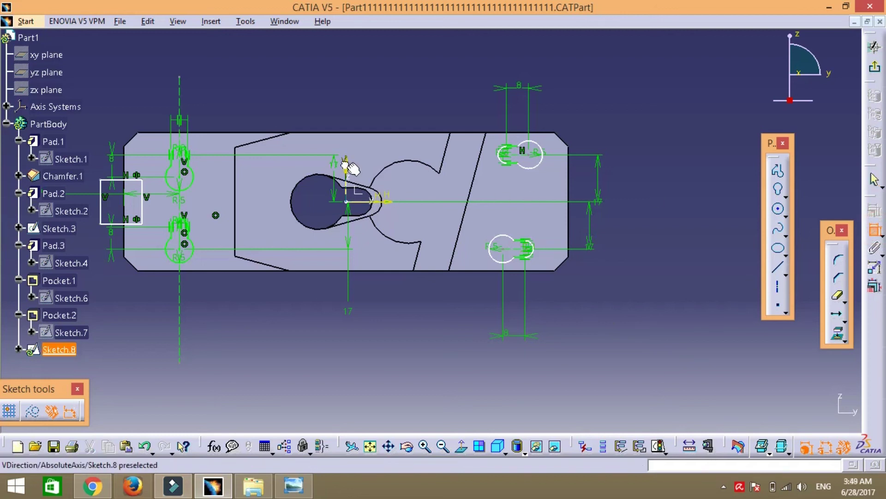
{"action": "left_click", "coordinate": [513, 157]}
{"action": "left_click", "coordinate": [430, 75]}
{"action": "right_click", "coordinate": [426, 76]}
{"action": "left_click", "coordinate": [465, 256]}
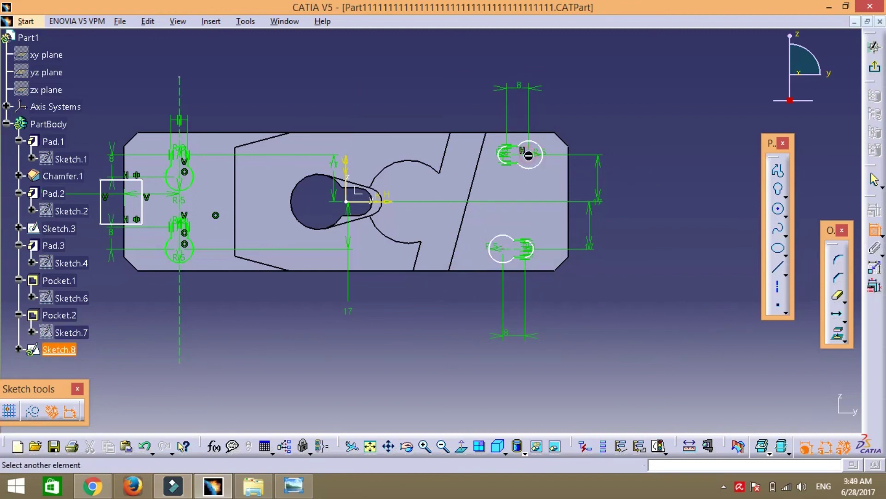
{"action": "left_click", "coordinate": [570, 187]}
{"action": "double_click", "coordinate": [614, 114]}
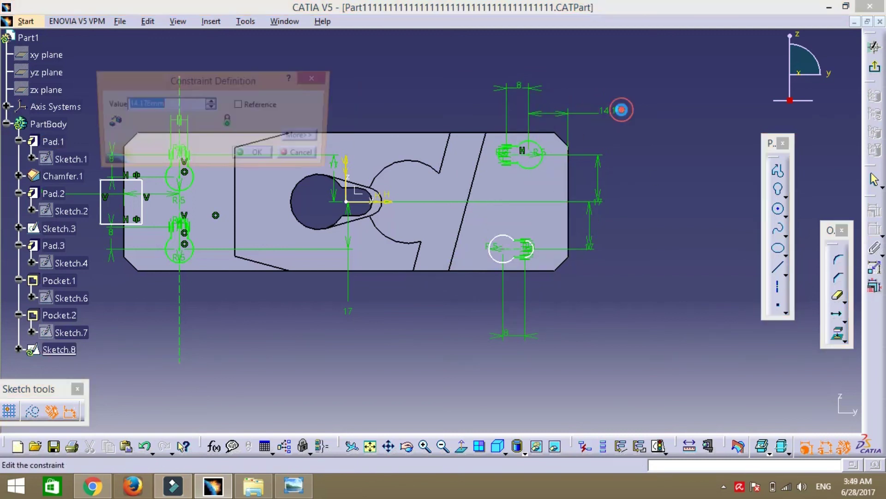
{"action": "type", "text": "15"}
{"action": "key", "text": "Return"}
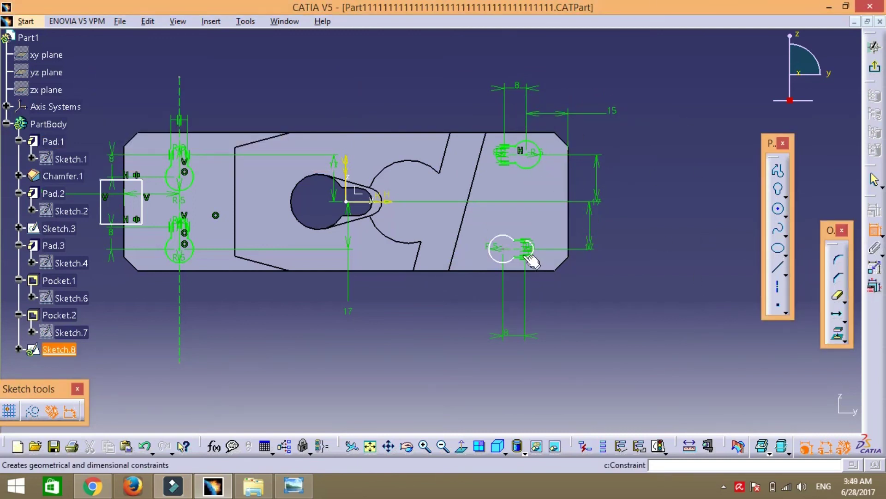
{"action": "left_click", "coordinate": [570, 239]}
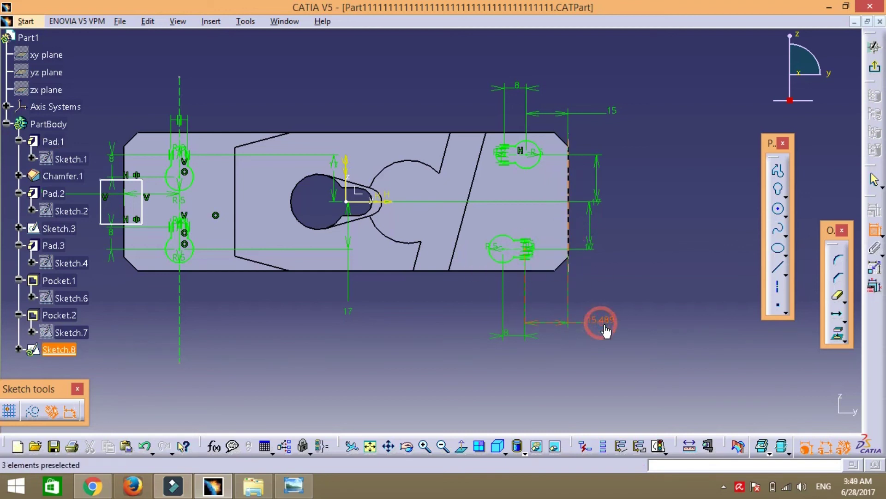
{"action": "double_click", "coordinate": [606, 331]}
{"action": "type", "text": "15"}
{"action": "key", "text": "Return"}
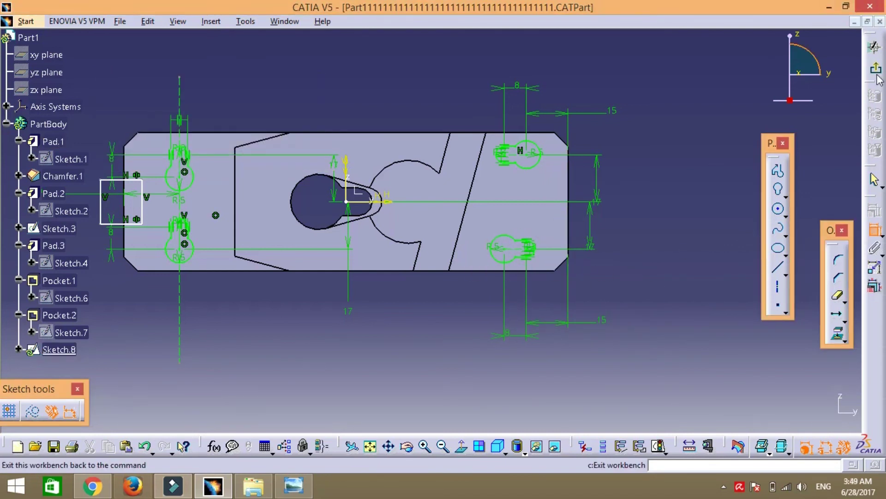
Step: Pocket Sketch.8 up to last through the plate and orbit to inspect the slots
{"action": "left_click", "coordinate": [877, 76]}
{"action": "left_click", "coordinate": [103, 157]}
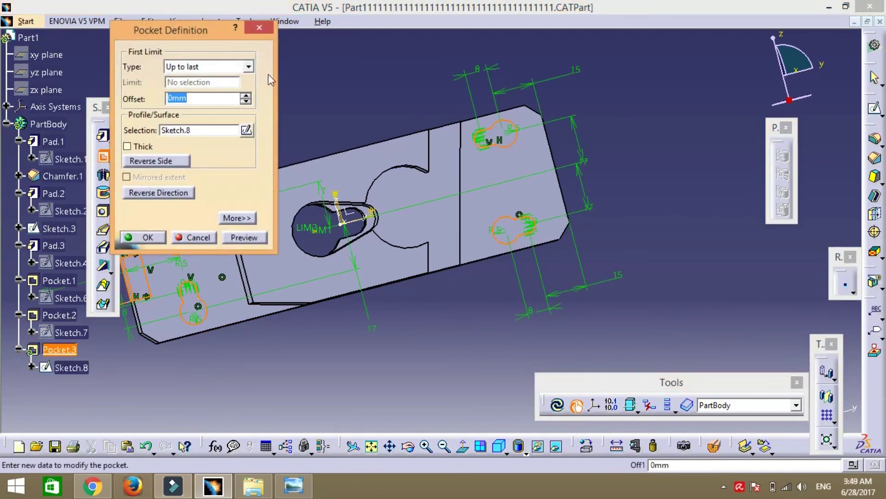
{"action": "left_click", "coordinate": [147, 237]}
{"action": "left_click", "coordinate": [408, 445]}
{"action": "mouse_move", "coordinate": [407, 425]}
{"action": "left_mouse_down"}
{"action": "mouse_move", "coordinate": [391, 391]}
{"action": "mouse_move", "coordinate": [594, 118]}
{"action": "left_mouse_up"}
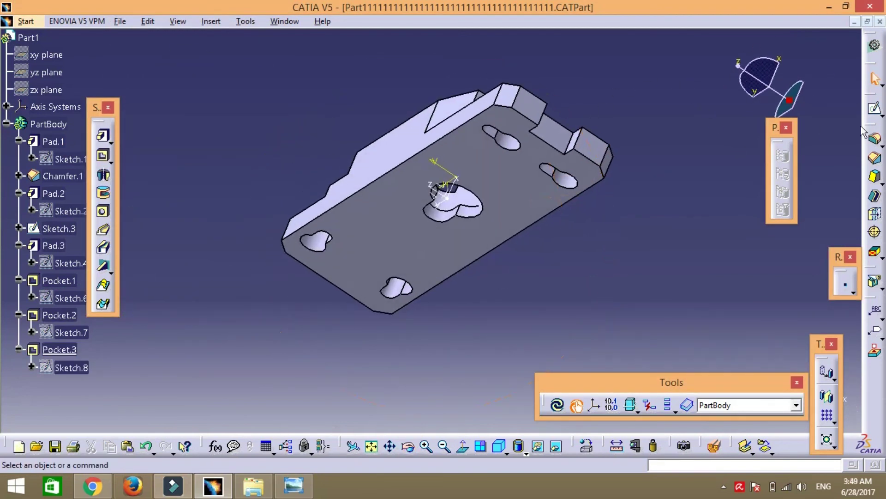
Step: Chamfer two edges of the plate's stepped end at 3 mm by 45°
{"action": "left_click", "coordinate": [874, 156]}
{"action": "left_click", "coordinate": [572, 141]}
{"action": "left_click", "coordinate": [531, 104]}
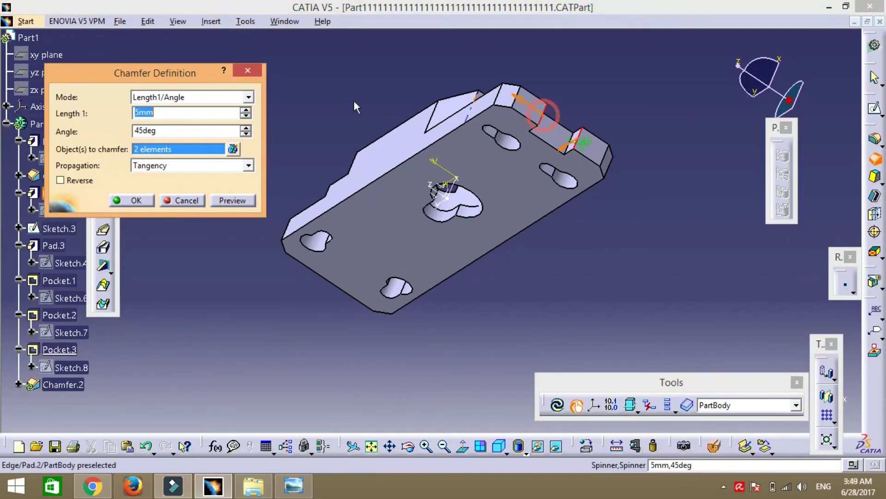
{"action": "type", "text": "3mm"}
{"action": "key", "text": "Return"}
{"action": "left_click", "coordinate": [408, 445]}
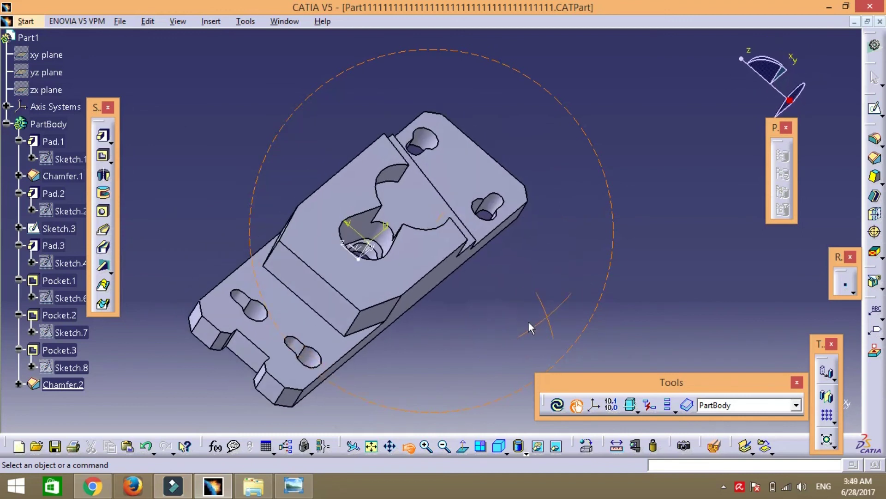